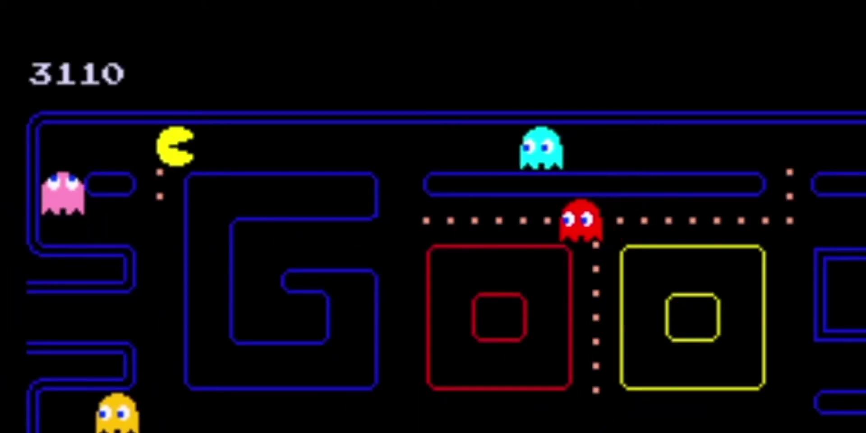
key(Left)
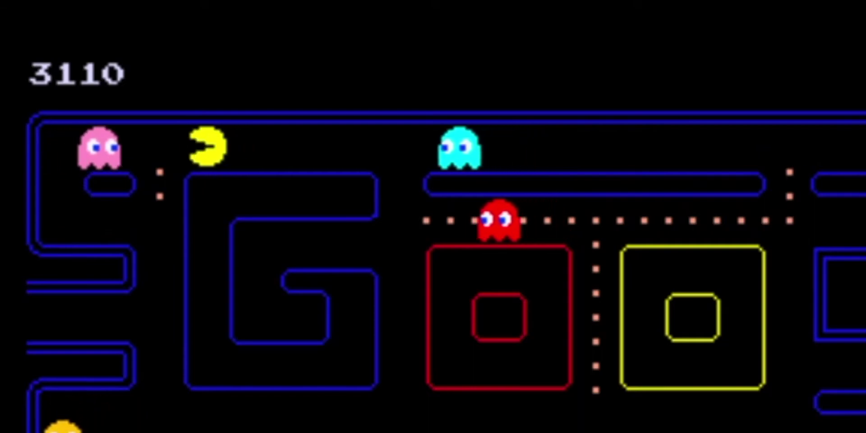
key(Down)
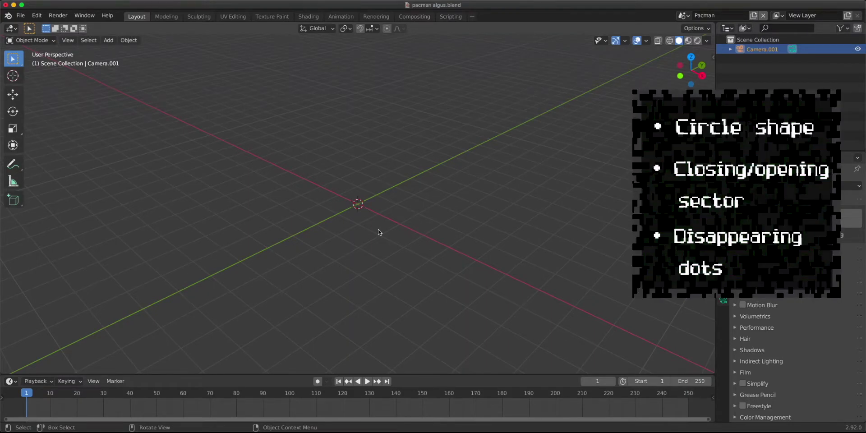
Step: Add a mesh circle at the origin and fill it with a face, viewed from the top
key(shift+a)
mouse_move(379, 234)
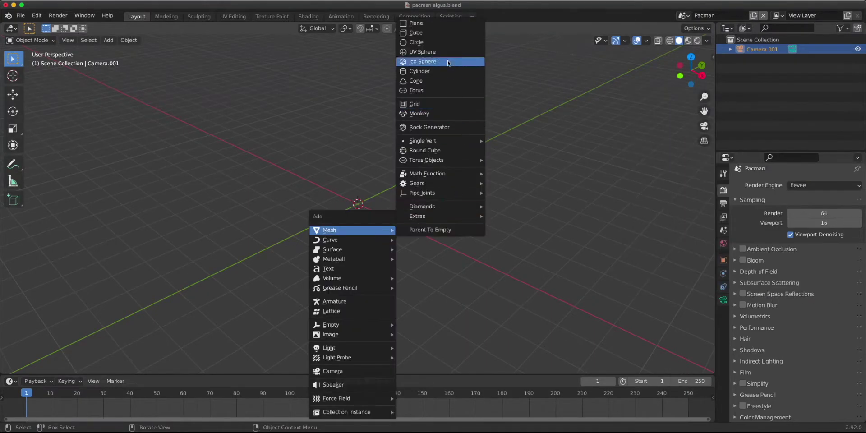
click(445, 48)
key(KP_7)
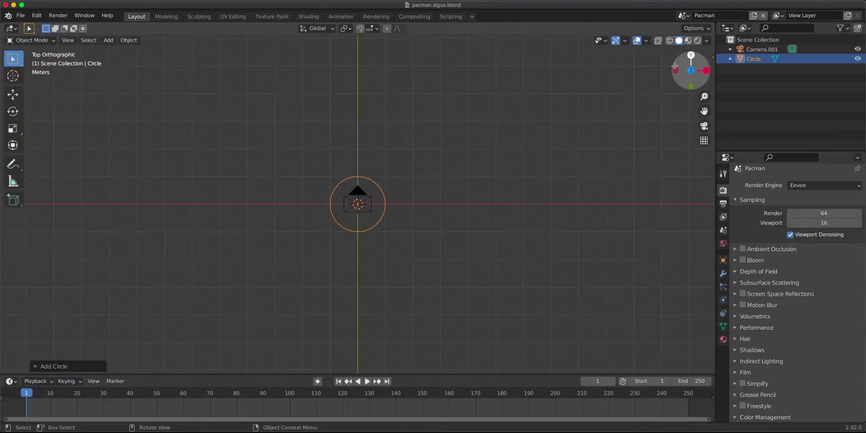
scroll(475, 188, up, 5)
key(Tab)
scroll(503, 199, up, 1)
key(f)
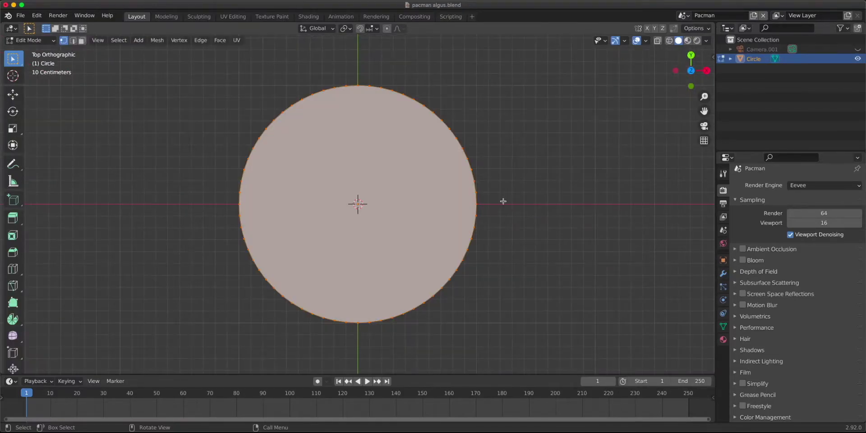
key(Tab)
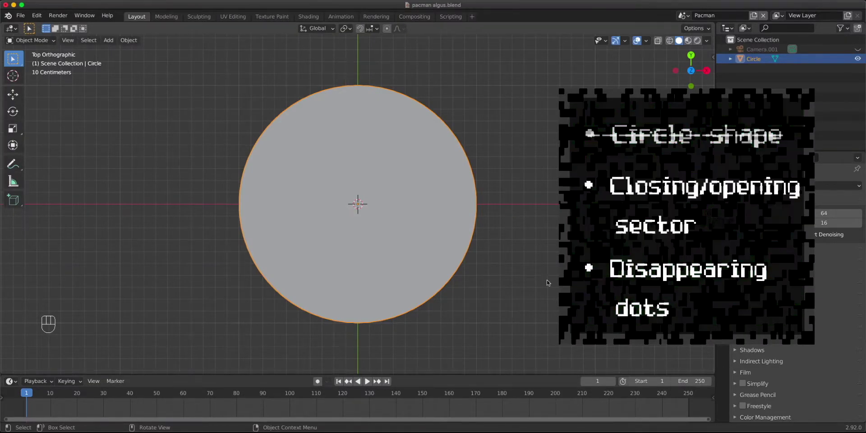
Step: Add an Emission shader to the Pacman material and connect it to the Material Output's Surface
click(309, 16)
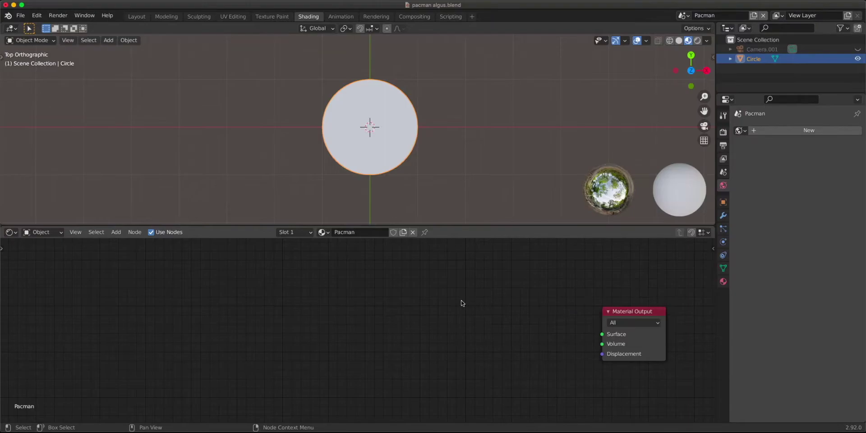
key(shift+a)
click(368, 305)
text(emiss)
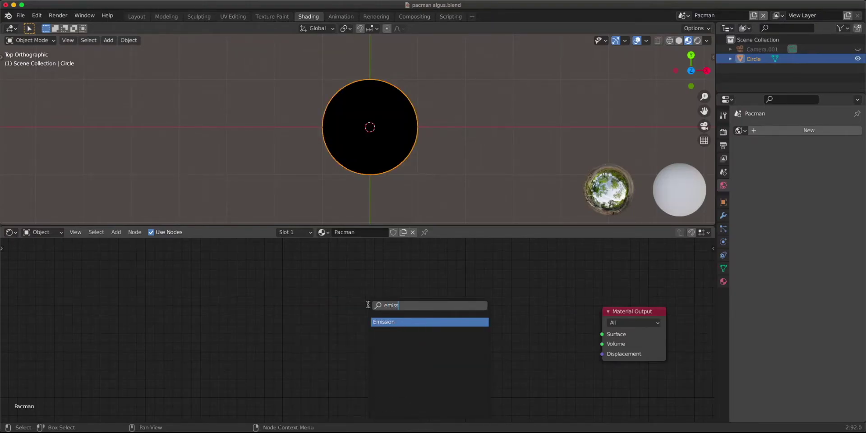
click(410, 320)
click(486, 298)
drag(517, 301, 609, 336)
drag(479, 301, 525, 316)
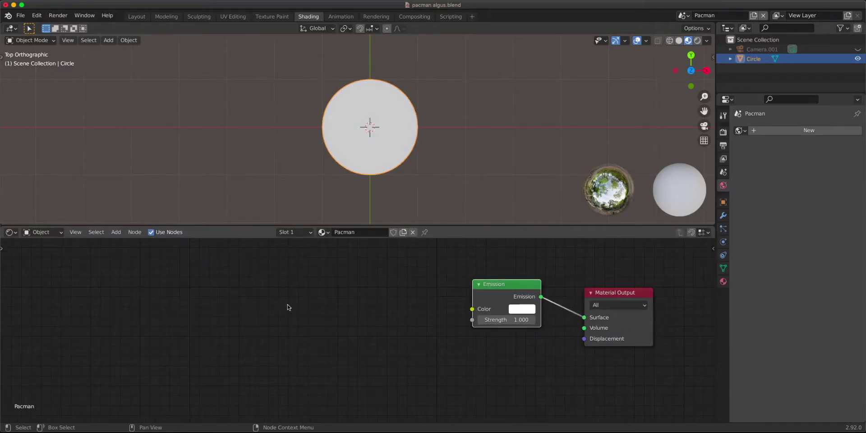
Step: Add a Gradient Texture node and connect its Color to the Emission shader's Color
key(shift+a)
text(gradi)
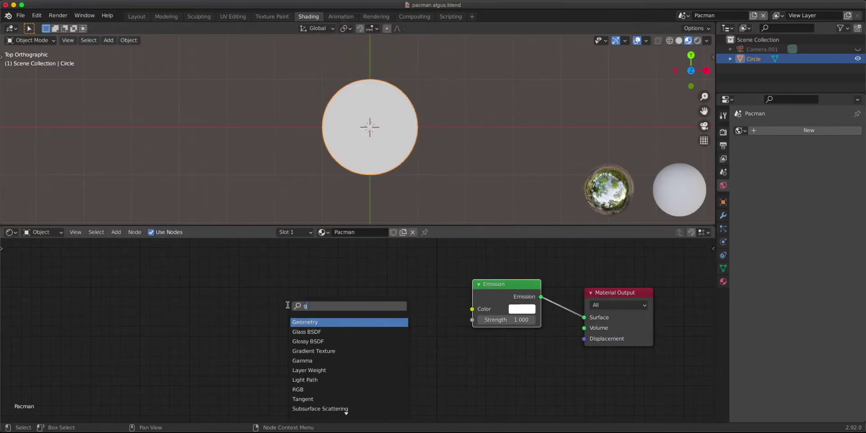
key(Return)
click(288, 306)
mouse_move(332, 302)
mouse_down()
mouse_move(469, 309)
mouse_move(489, 318)
mouse_up()
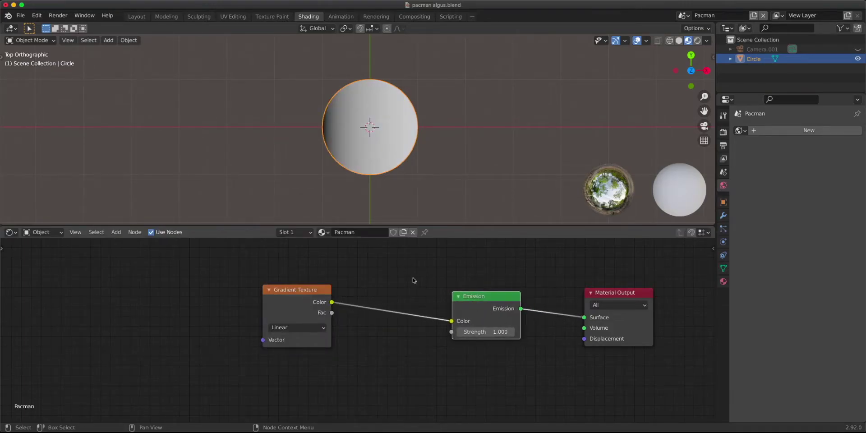
scroll(432, 174, up, 3)
drag(290, 313, 298, 313)
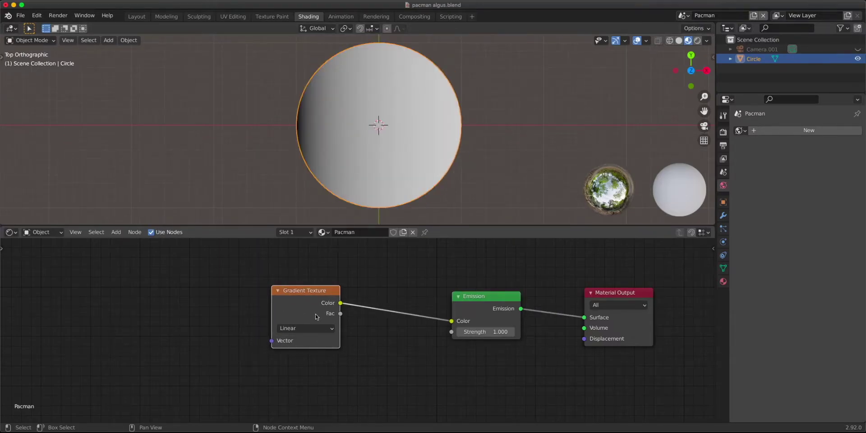
Step: Make the gradient Radial and feed it with Texture Coordinate and Mapping nodes using Object coordinates
click(312, 328)
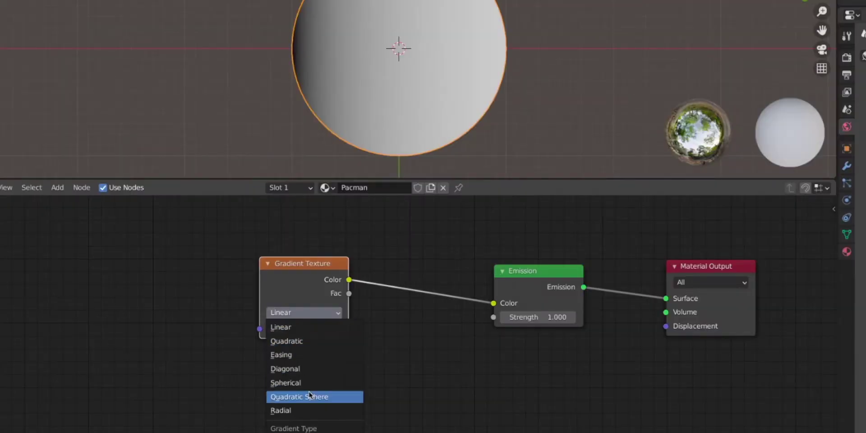
click(309, 410)
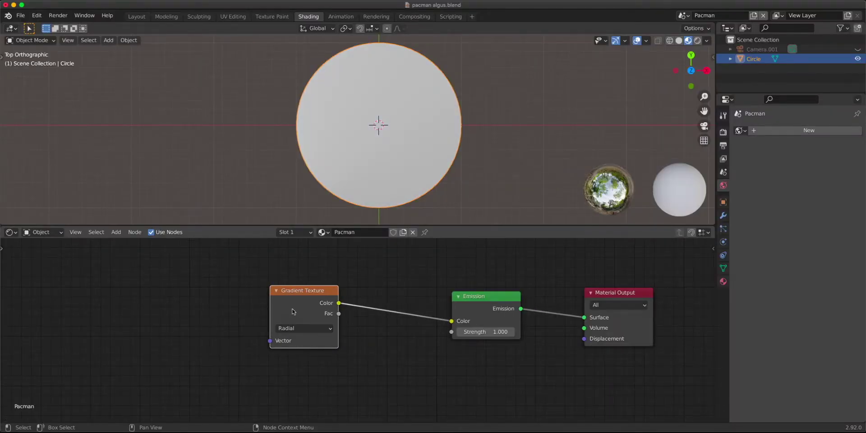
key(ctrl+t)
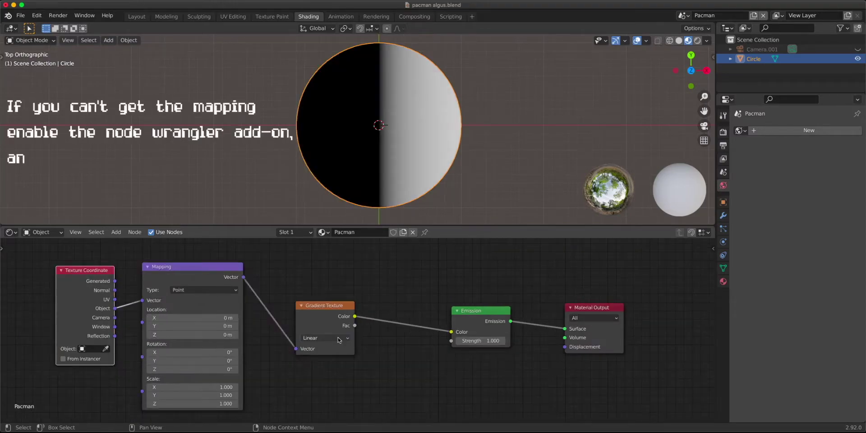
click(325, 338)
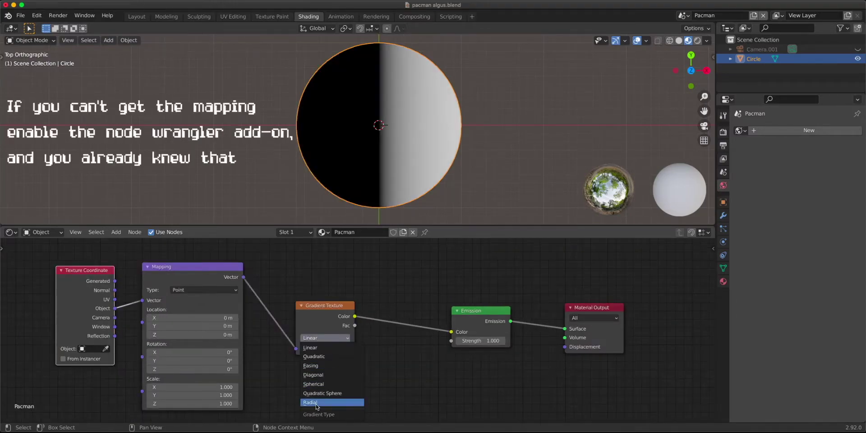
click(316, 404)
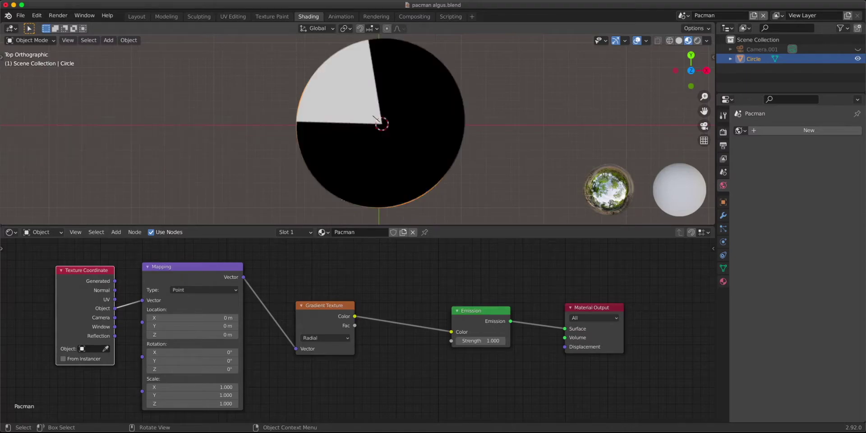
scroll(384, 288, up, 1)
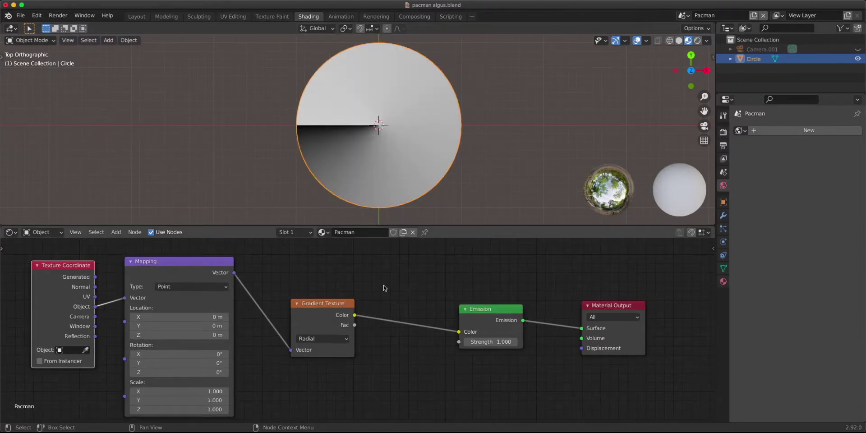
Step: Insert a Math node set to Compare between the Gradient Texture and the Emission shader
key(shift+a)
click(384, 288)
text(math)
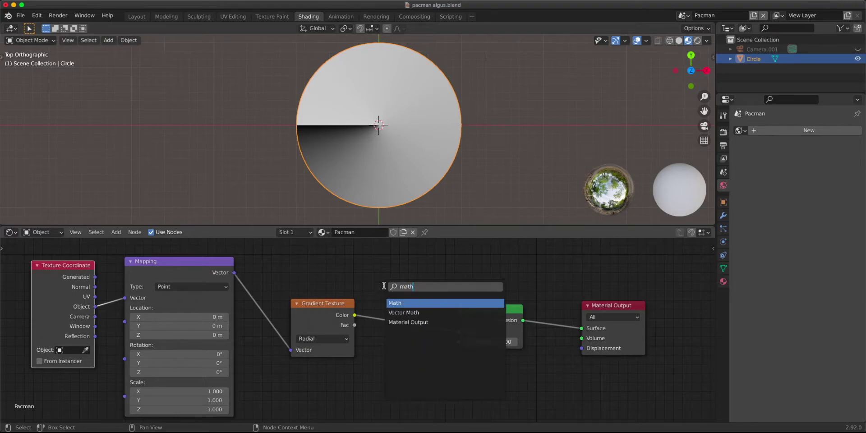
click(413, 300)
click(418, 303)
click(423, 317)
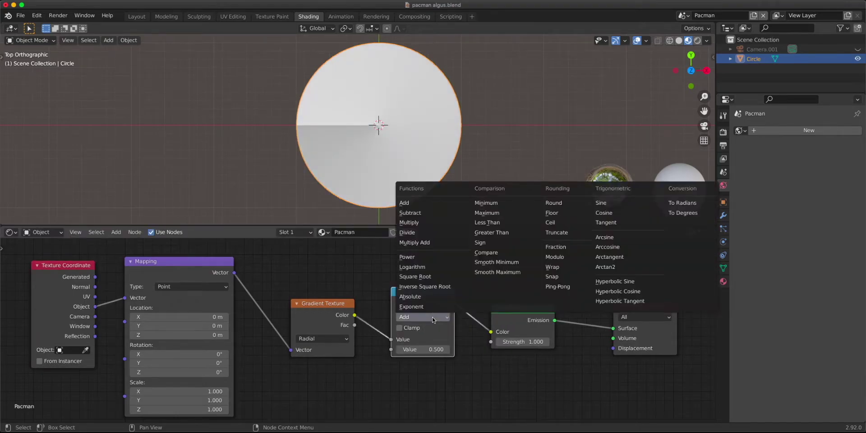
click(493, 254)
Step: Spread out the Gradient Texture, Compare, Emission and Material Output nodes for more room
drag(319, 314, 302, 304)
click(409, 301)
drag(410, 301, 401, 294)
drag(521, 322, 536, 312)
drag(626, 308, 652, 293)
scroll(373, 310, up, 2)
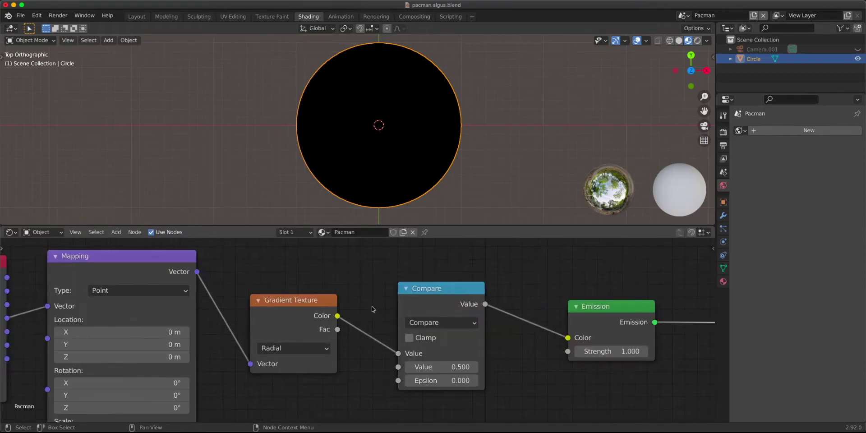
Step: Inspect the radial gradient on the circle with the Compare node alternately muted and active
click(419, 311)
key(m)
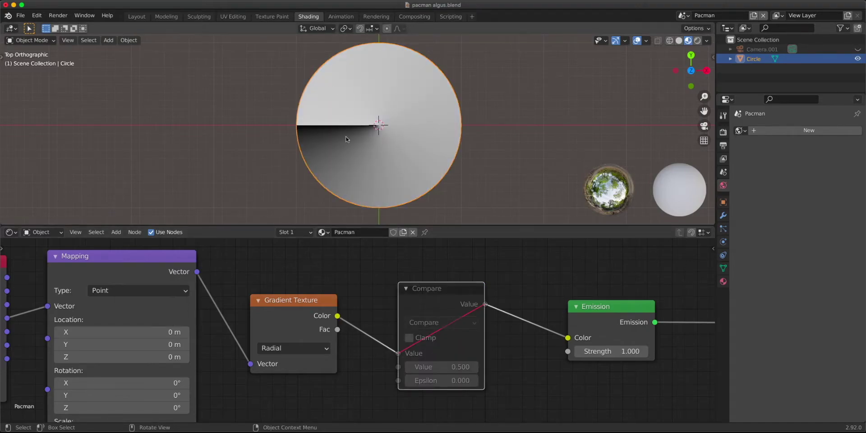
scroll(306, 131, up, 2)
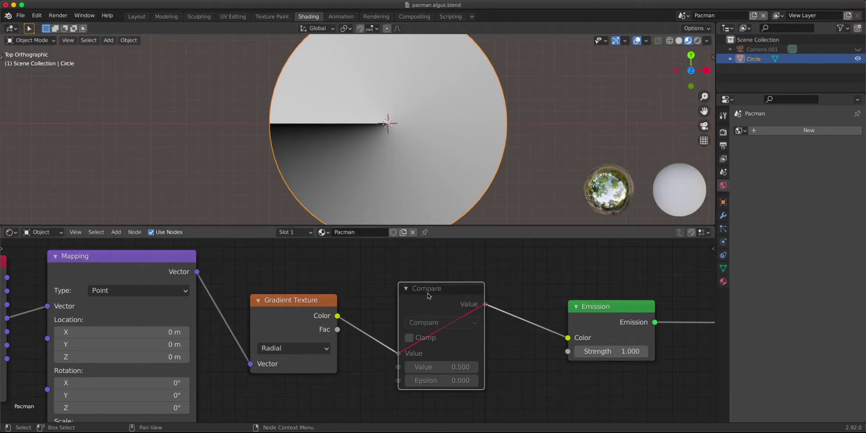
drag(429, 296, 427, 289)
key(m)
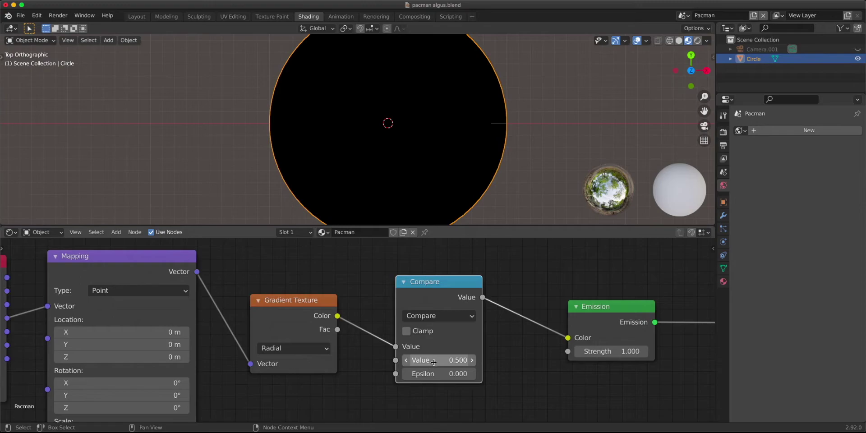
key(m)
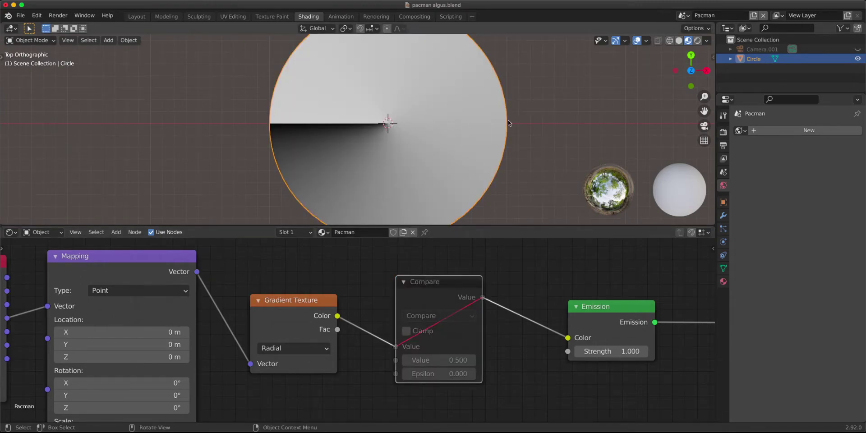
key(m)
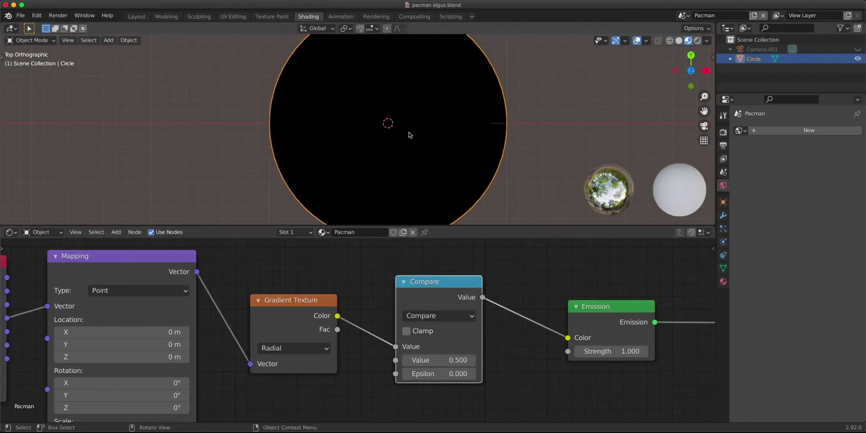
Step: Set the Compare node's Epsilon to 0.1
click(438, 376)
text(0.)
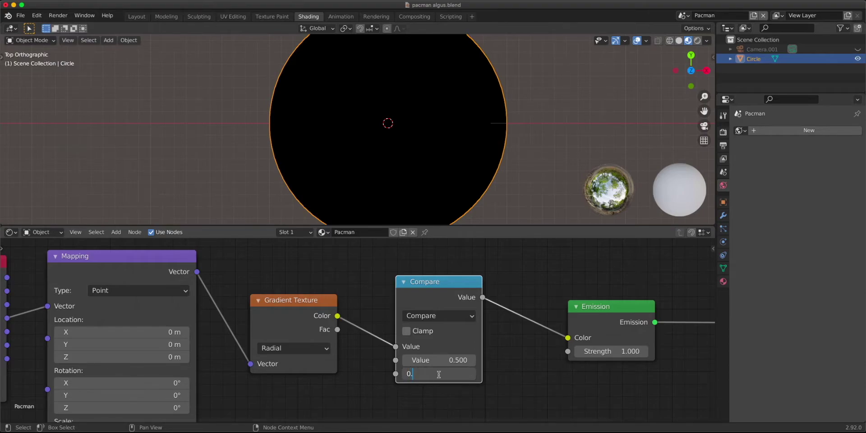
text(1)
key(Return)
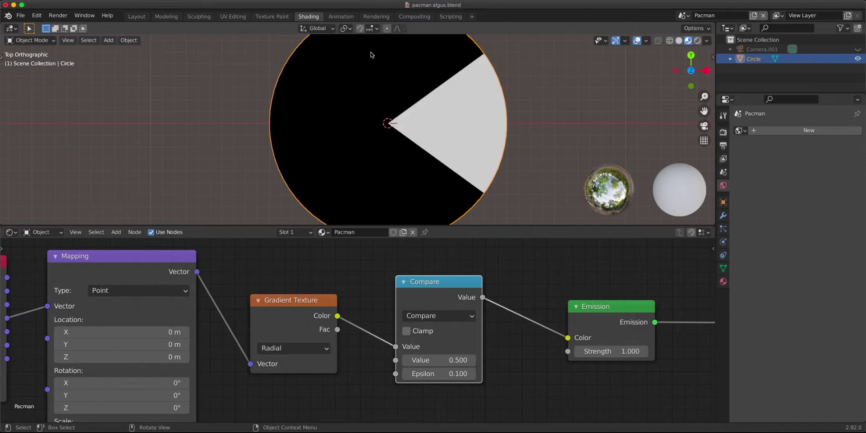
Step: Try an Epsilon of 0.5 on the Compare node, viewing the raw gradient as well, and restore 0.1
click(435, 374)
text(0.5)
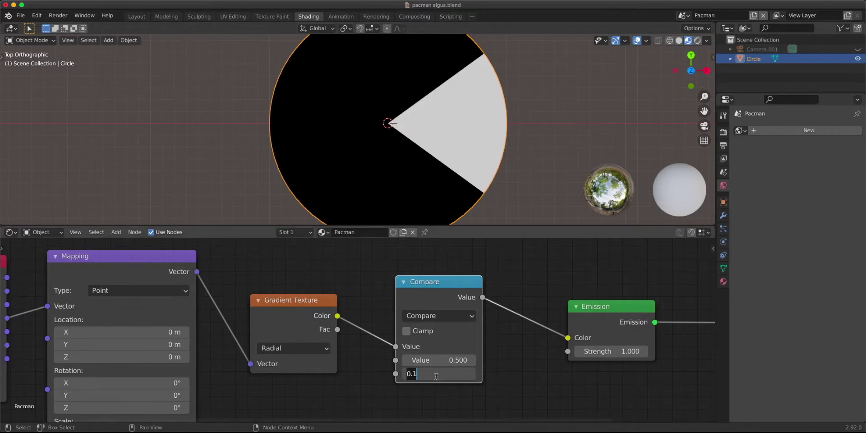
key(Return)
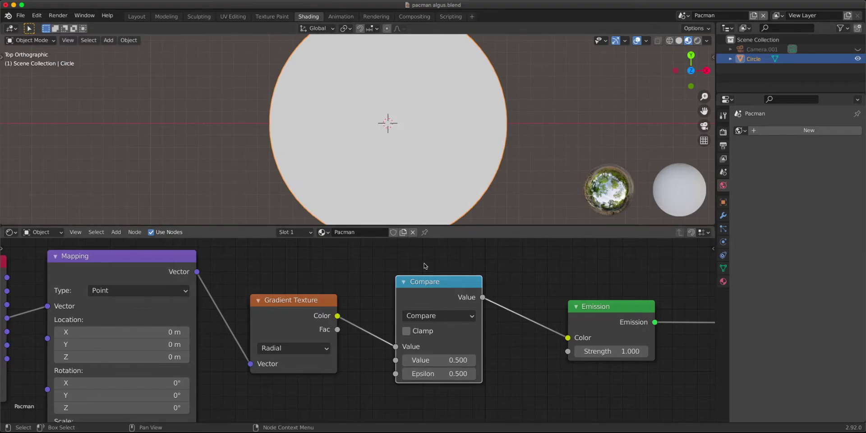
key(m)
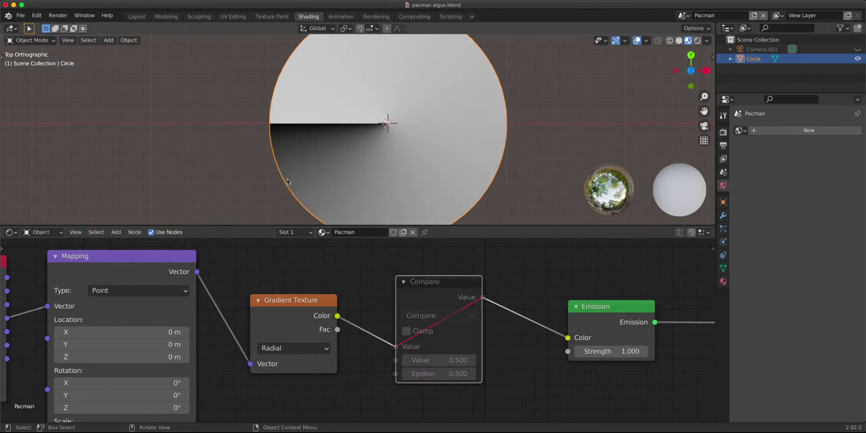
key(ctrl+z)
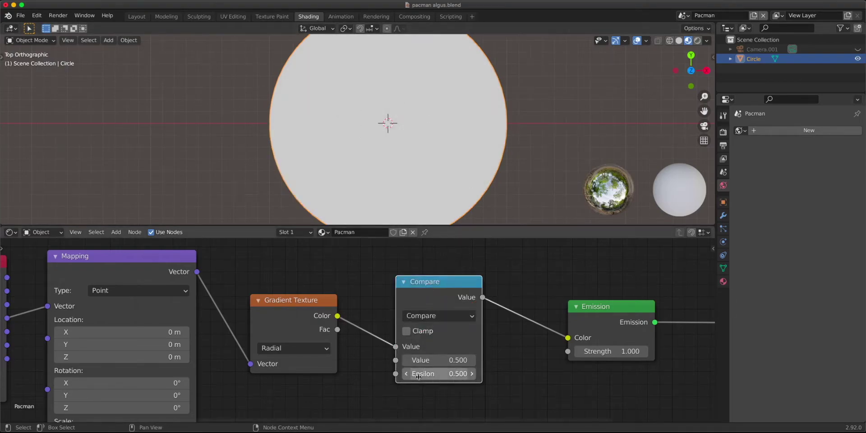
drag(440, 374, 417, 373)
Step: Duplicate the Compare node, insert the copy right after the Gradient Texture, and set it to Greater Than
key(shift+a)
key(shift+d)
click(395, 318)
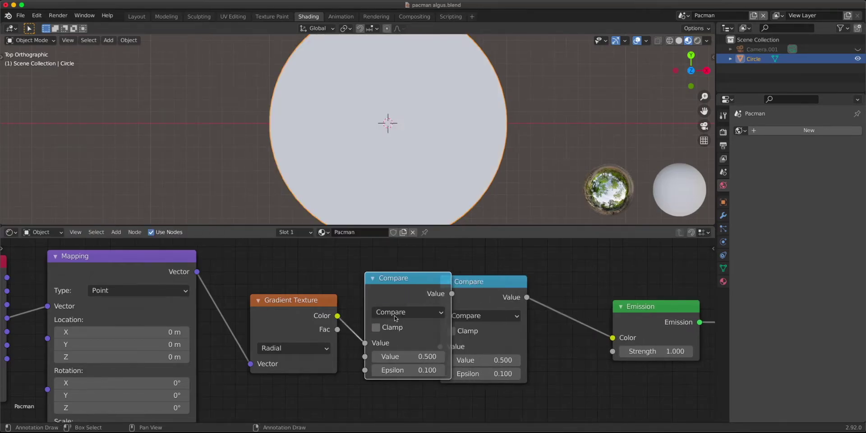
click(418, 318)
click(431, 312)
click(545, 199)
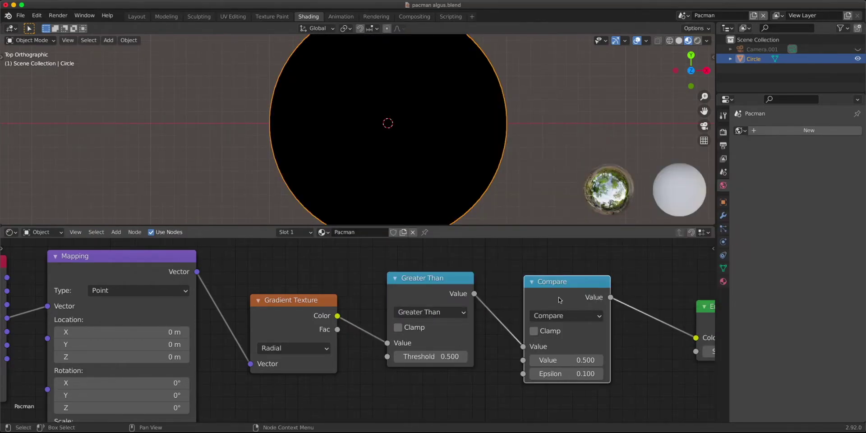
Step: Mute the Compare and Greater Than nodes, with the Greater Than threshold set to 0.5
key(m)
drag(431, 296, 438, 300)
key(m)
click(429, 360)
text(0.5)
key(Return)
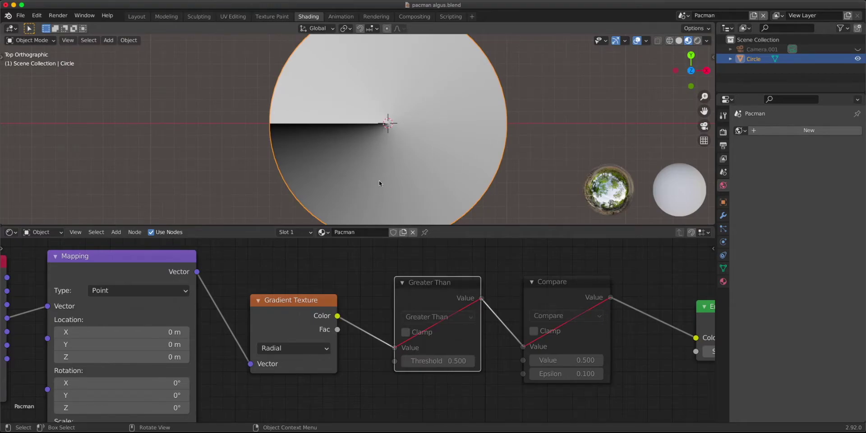
Step: Unmute the Greater Than node, try it as Less Than, compare with the raw gradient, and undo the changes
key(m)
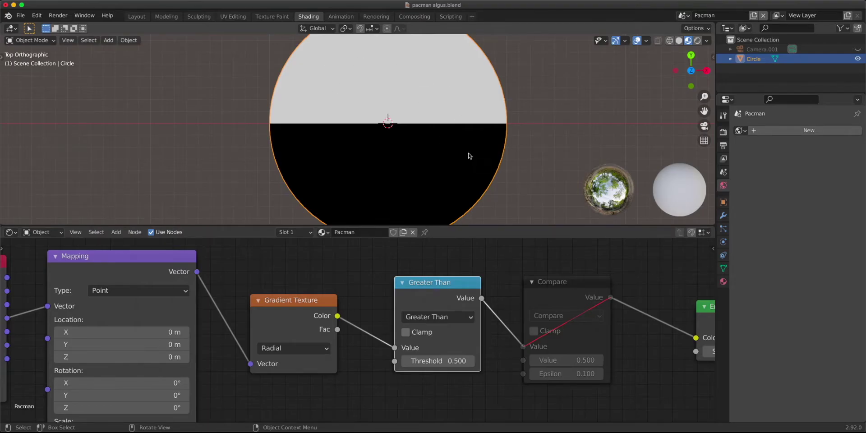
click(433, 319)
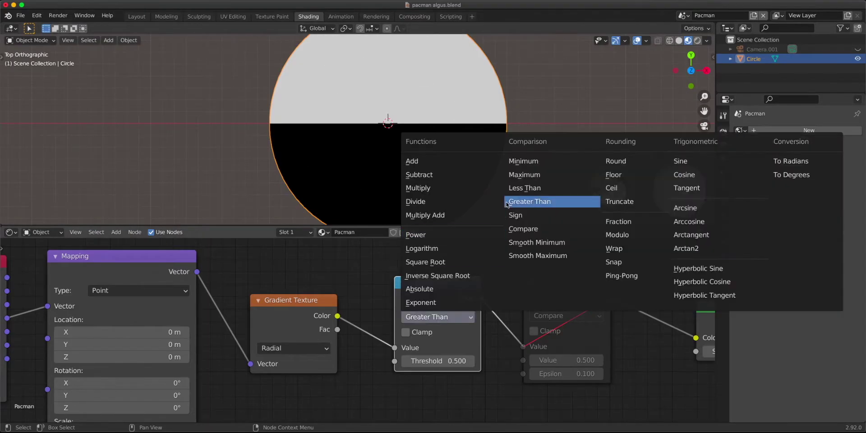
click(532, 189)
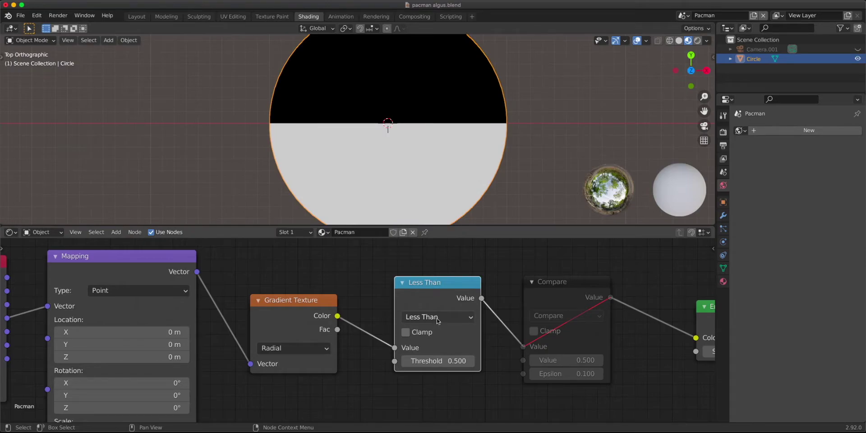
key(m)
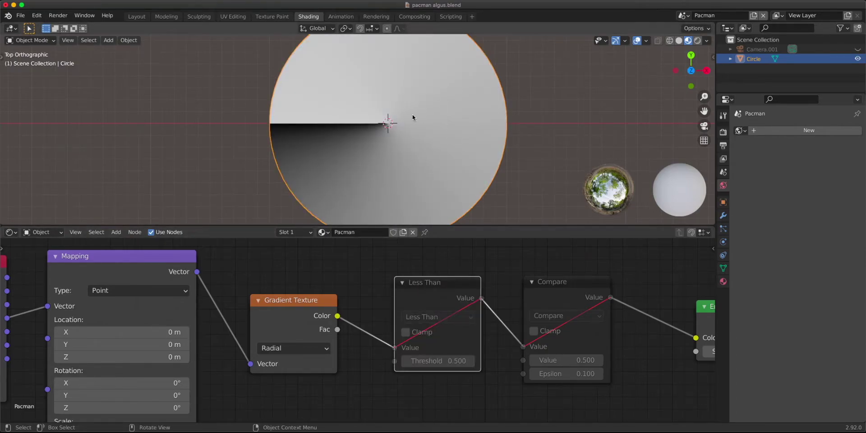
key(ctrl+z)
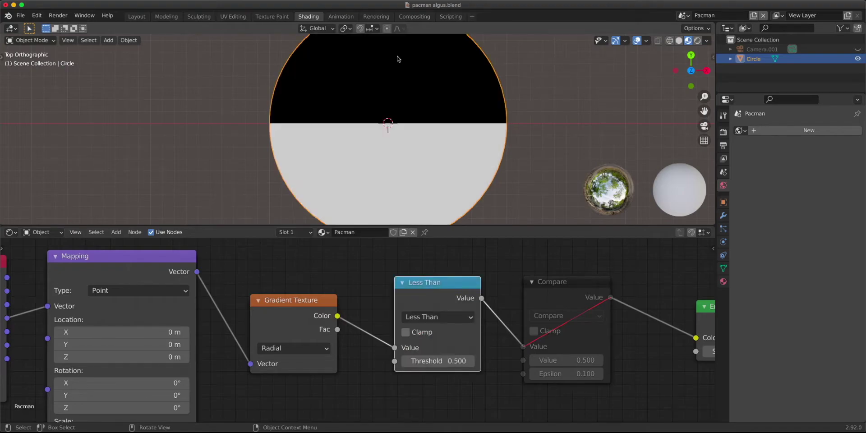
drag(425, 299, 429, 299)
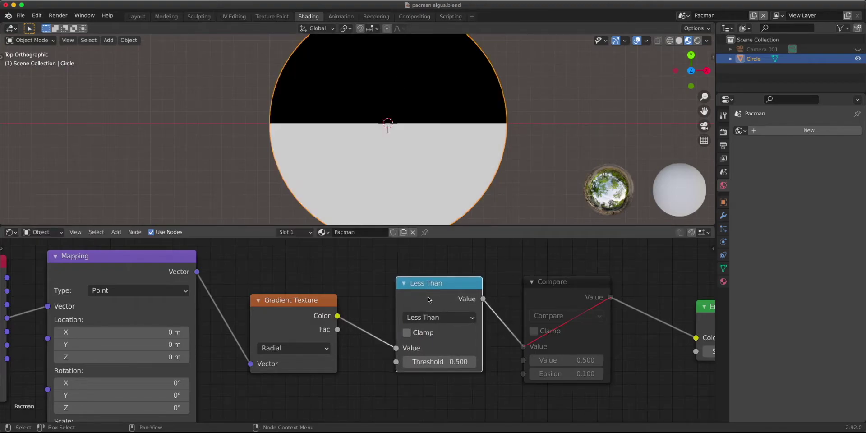
key(ctrl+z)
key(ctrl+z)
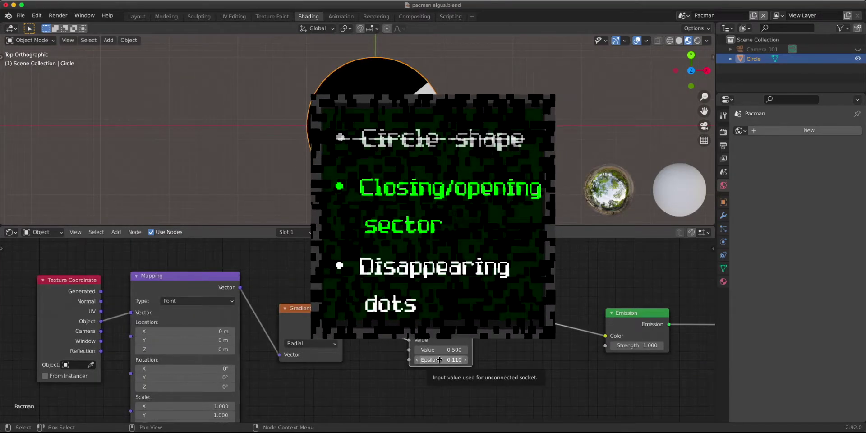
Step: Set the Compare node's Epsilon to 0.12 and move the node slightly closer to the Emission node
mouse_move(440, 360)
mouse_down()
mouse_move(417, 360)
mouse_move(471, 360)
mouse_move(442, 360)
mouse_up()
drag(436, 305, 455, 297)
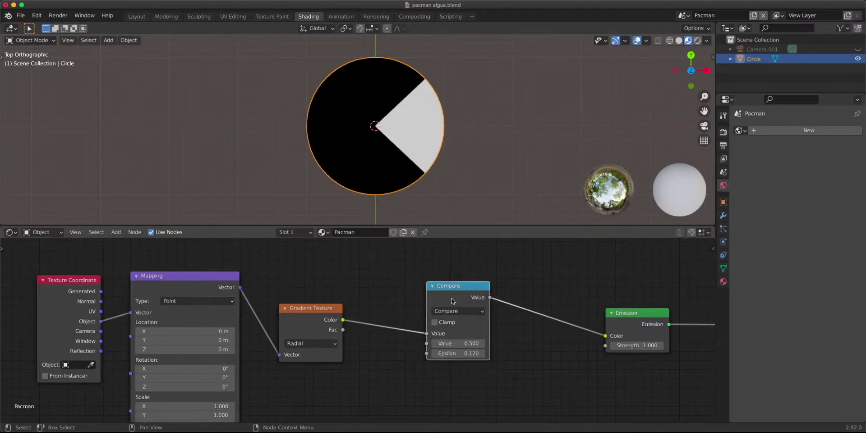
scroll(420, 313, up, 4)
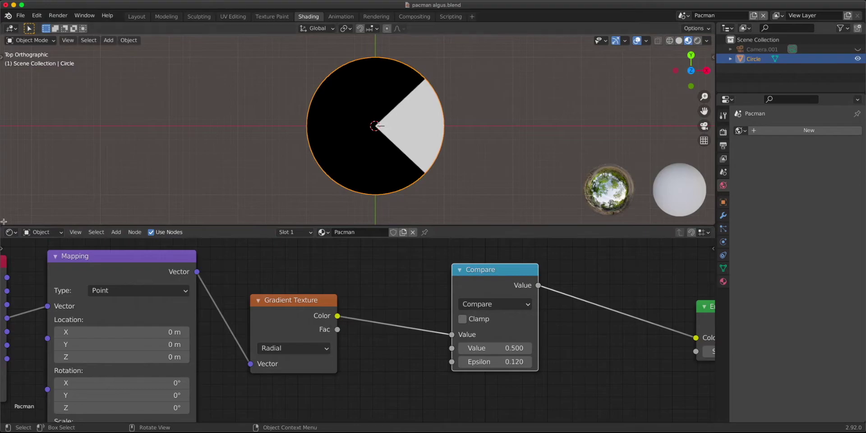
Step: Split off a strip between the 3D viewport and the shader editor, make it a Timeline, and enlarge it slightly
drag(3, 223, 7, 183)
click(11, 192)
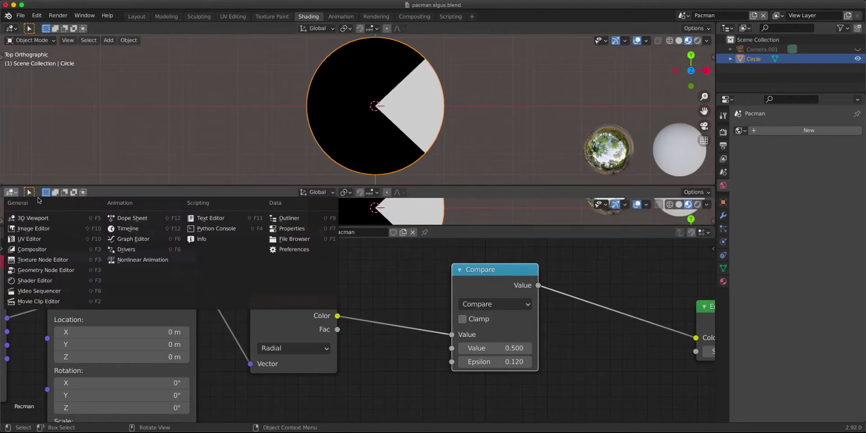
click(127, 228)
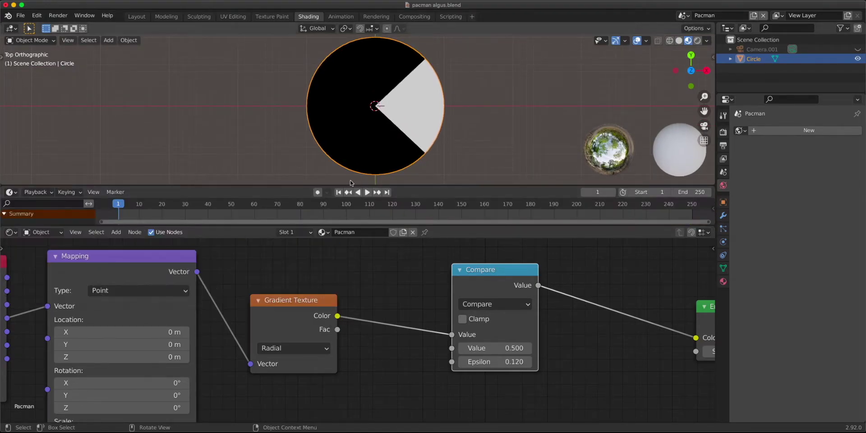
drag(279, 183, 279, 179)
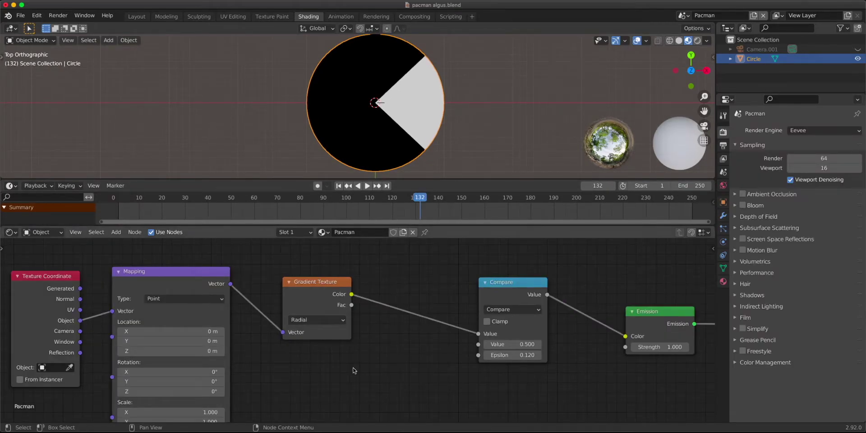
Step: Set the Compare node's Epsilon to 0.08, add a Value node driven by #frame, and play the animation to check it
drag(505, 355, 487, 355)
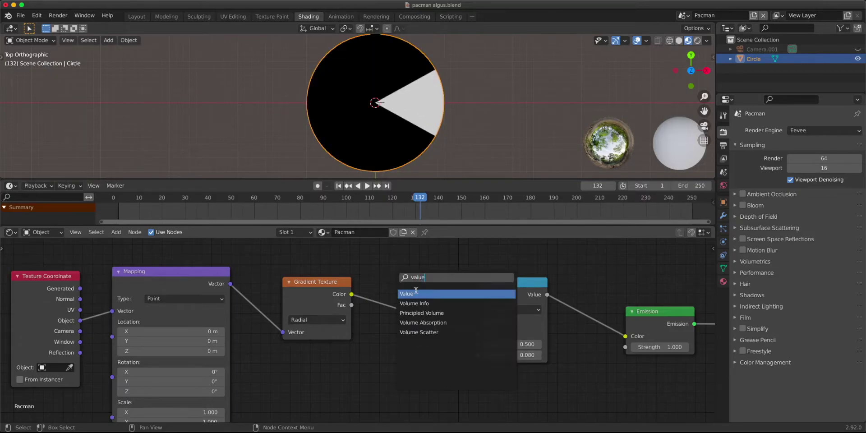
click(412, 294)
click(334, 369)
click(349, 385)
text(#)
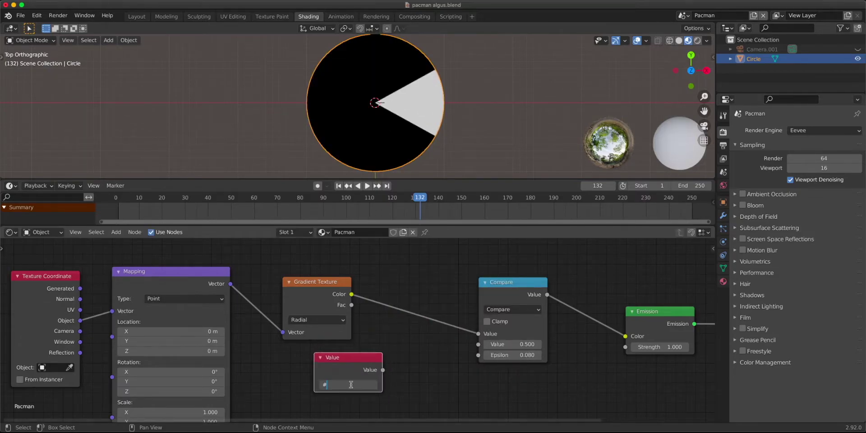
text(frame)
key(Return)
key(space)
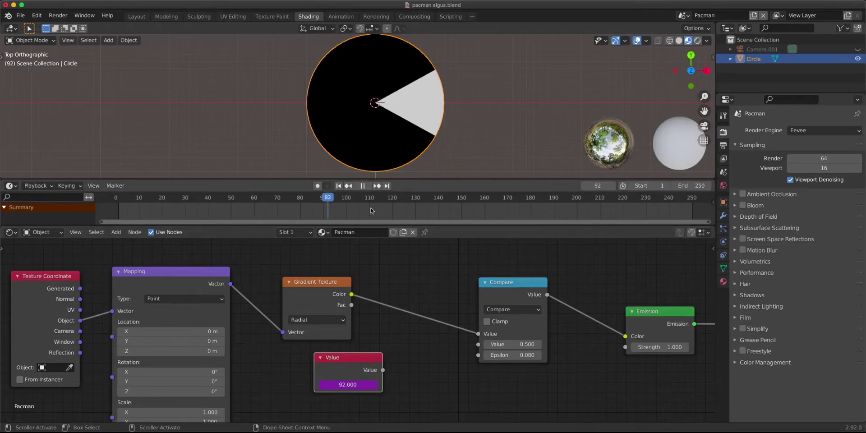
key(Escape)
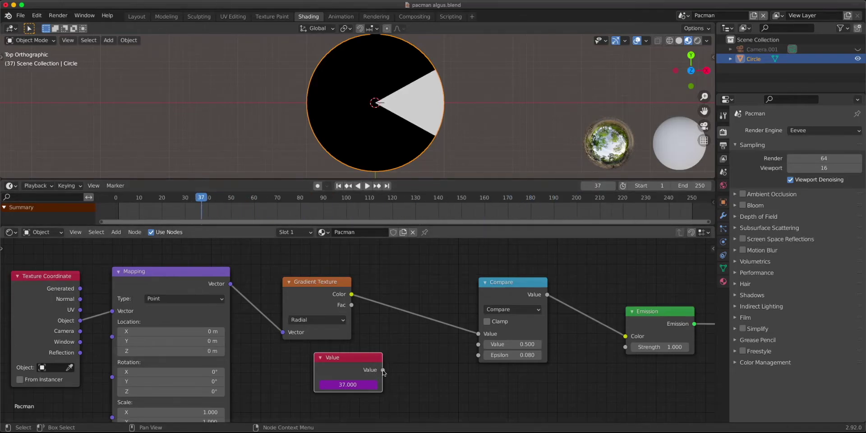
Step: Set the Compare node's Epsilon to 0.15, play the animation briefly, and scrub the timeline to frame 102
scroll(403, 342, up, 5)
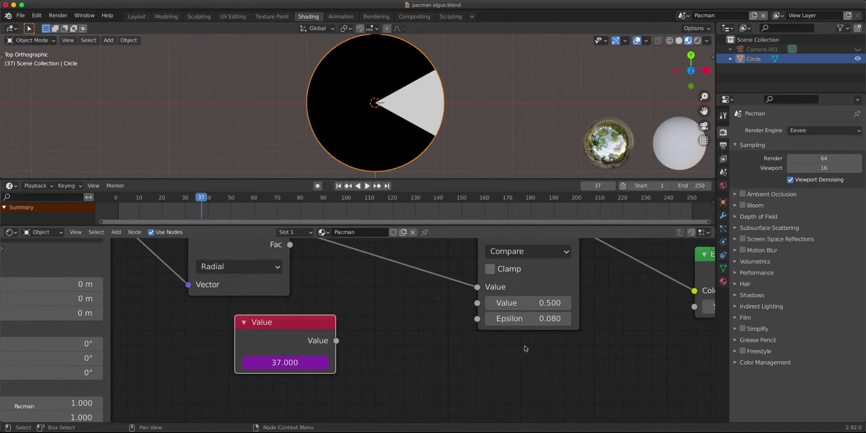
drag(540, 318, 562, 318)
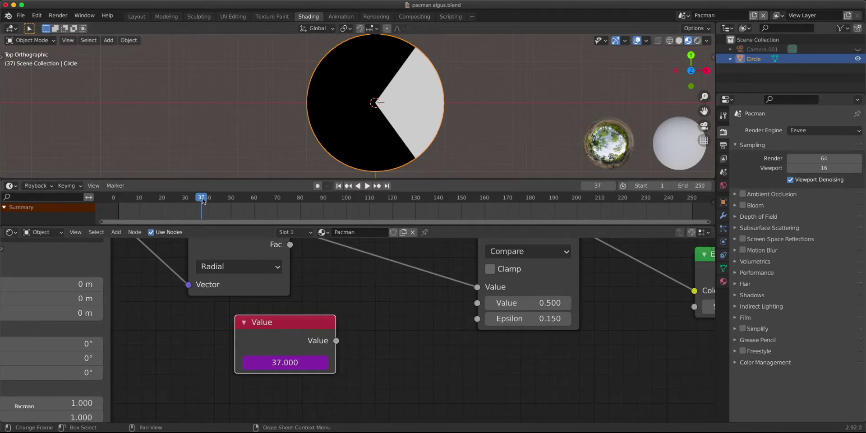
key(space)
key(space)
drag(430, 202, 350, 205)
Step: Add a Math node beside the Value node, set it to Divide, and enter 10 as its second value
drag(285, 329, 252, 348)
key(shift+a)
text(math)
key(Return)
click(361, 303)
click(381, 333)
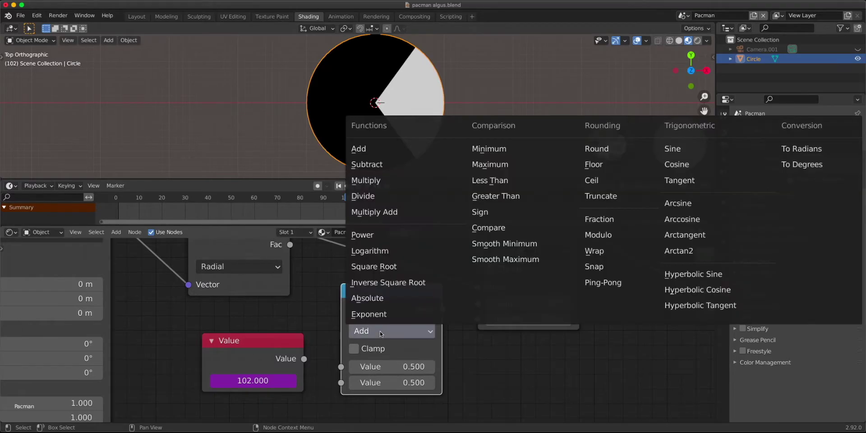
click(364, 196)
click(379, 383)
text(10)
key(Return)
scroll(377, 377, down, 3)
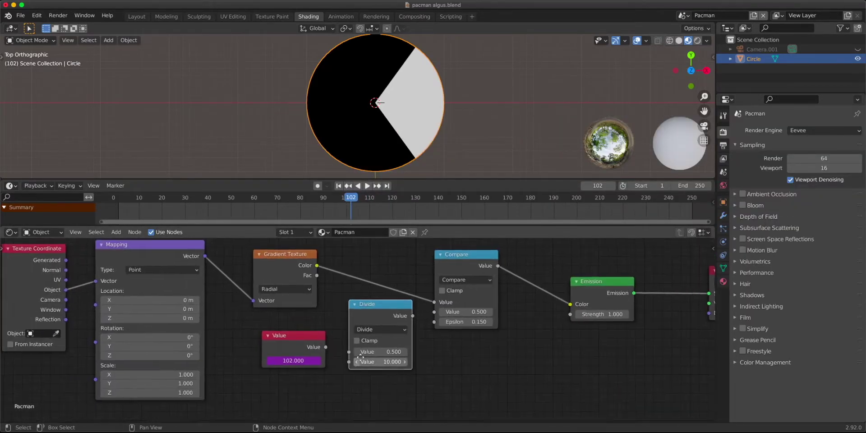
Step: Drive the Divide node's first value with #frame and delete the separate Value node
scroll(343, 334, up, 2)
drag(314, 341, 384, 319)
click(391, 319)
text(#fr)
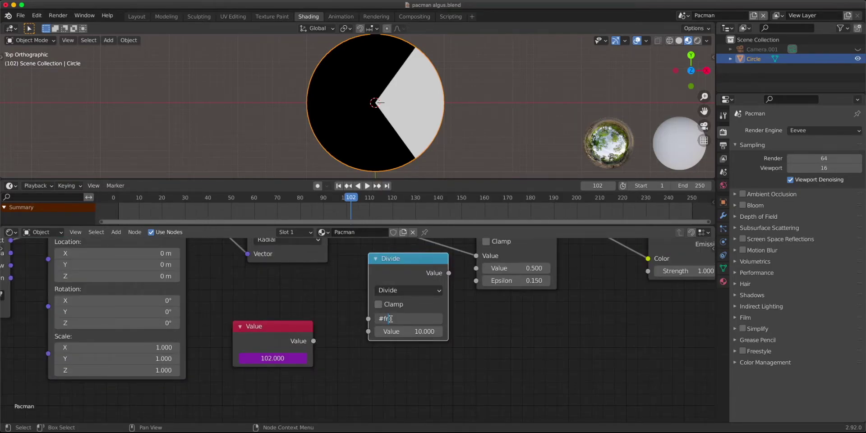
key(Return)
drag(267, 333, 294, 340)
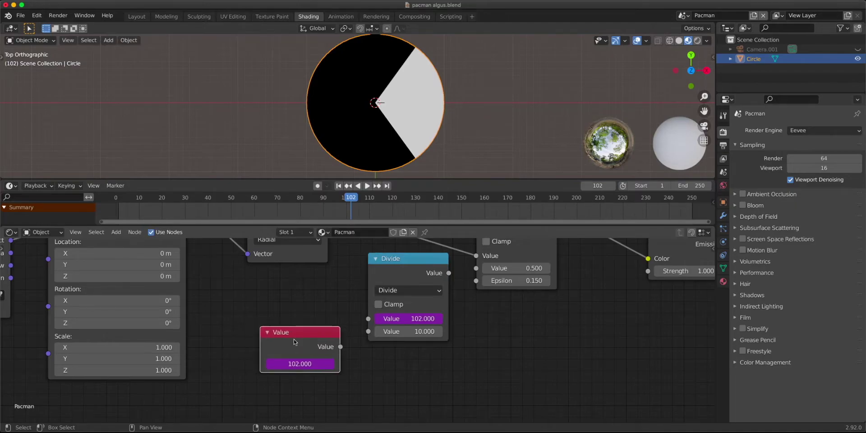
key(x)
Step: Connect the Divide node's output to the Compare node's Epsilon and step back to frame 100
drag(405, 271, 477, 281)
scroll(362, 412, up, 2)
key(Left)
key(Left)
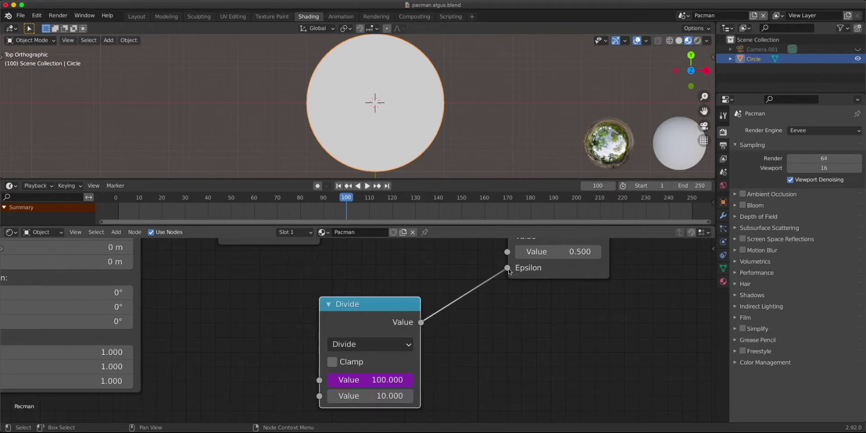
Step: Step through the first frames and play the animation to examine how the frame-driven mouth opens
click(119, 207)
key(Right)
key(Right)
key(Right)
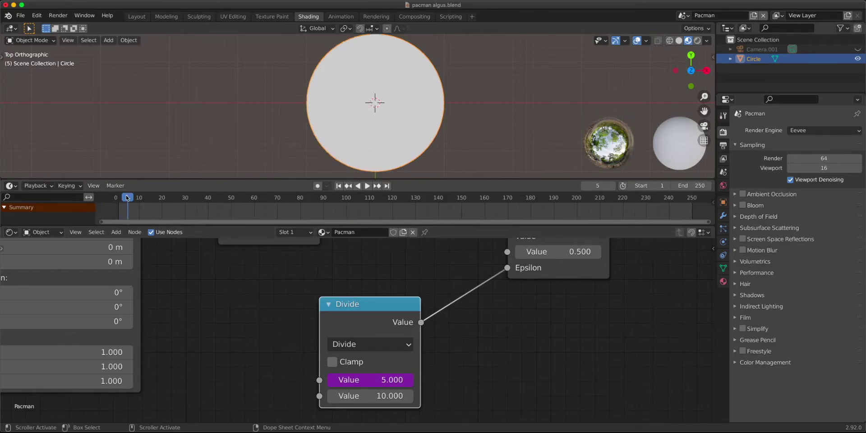
key(space)
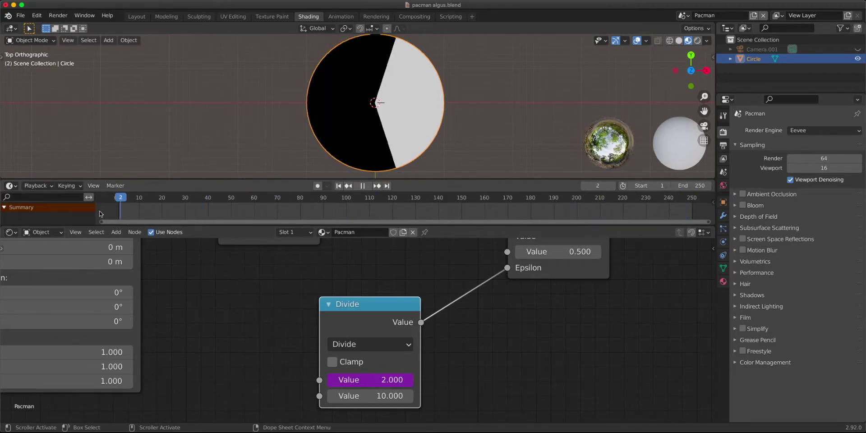
key(Escape)
Step: Duplicate the Divide node, insert the copy between Divide and the Compare node's Epsilon, and set it to Ping-Pong
scroll(361, 323, down, 2)
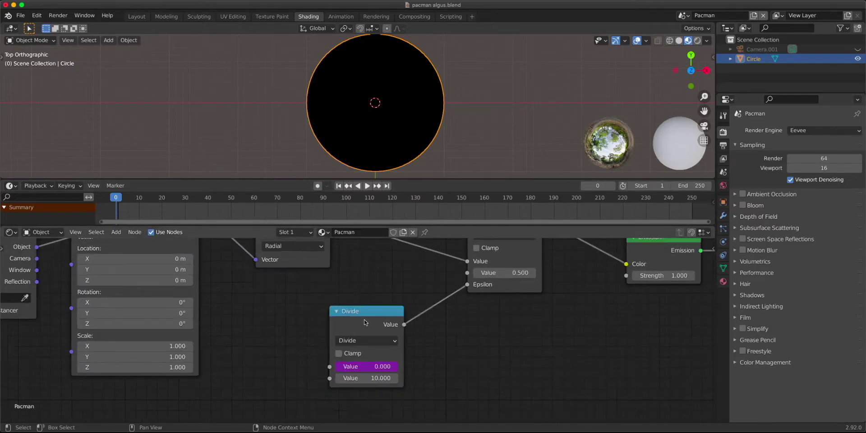
drag(365, 323, 319, 324)
key(shift+d)
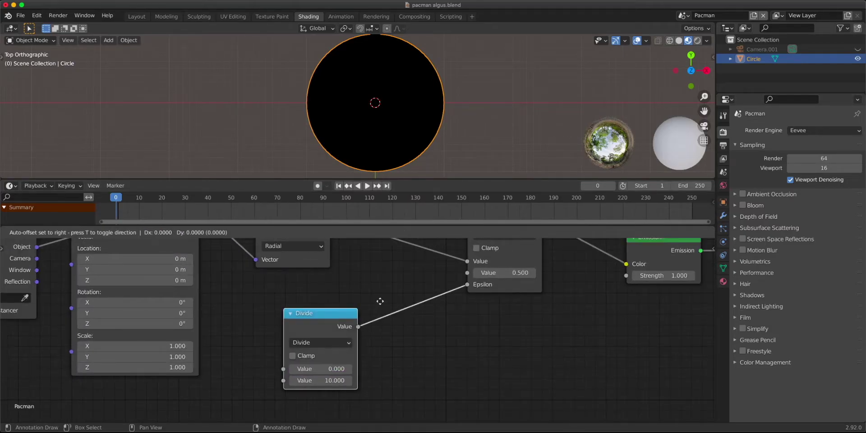
click(498, 284)
click(437, 322)
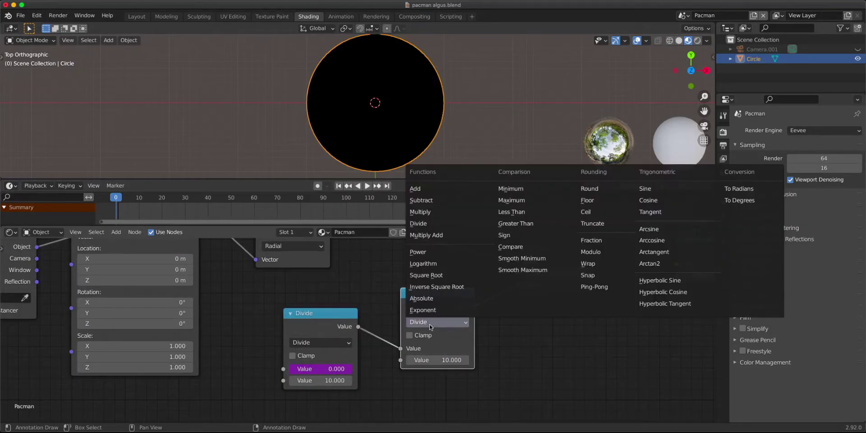
click(622, 290)
drag(426, 314, 422, 303)
Step: Switch to the Ping-Pong scene and examine the zigzag pattern and its node setup with Scale 0.25
click(683, 15)
click(696, 49)
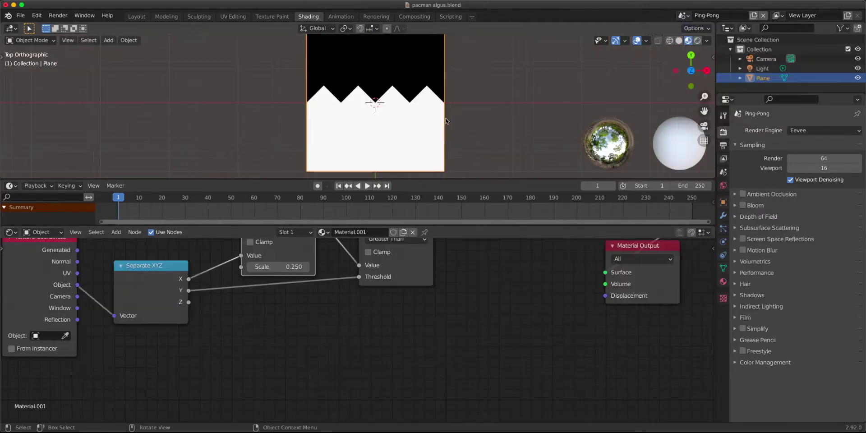
middle_drag(498, 263, 517, 352)
scroll(517, 352, up, 1)
drag(282, 301, 270, 293)
scroll(453, 126, up, 3)
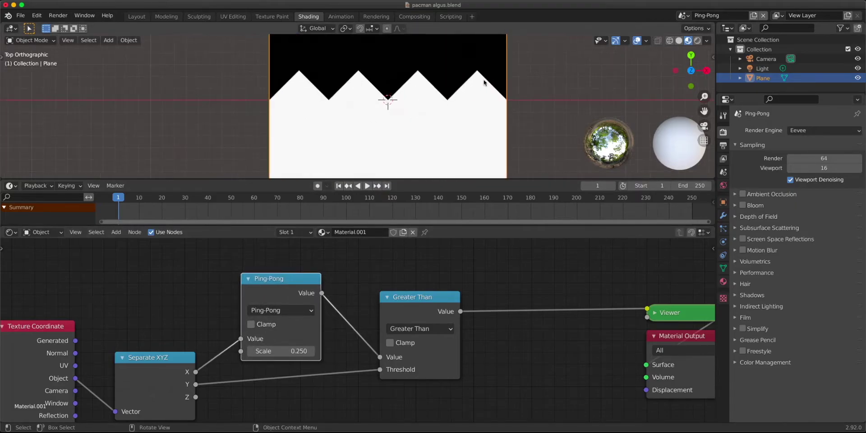
scroll(453, 126, up, 2)
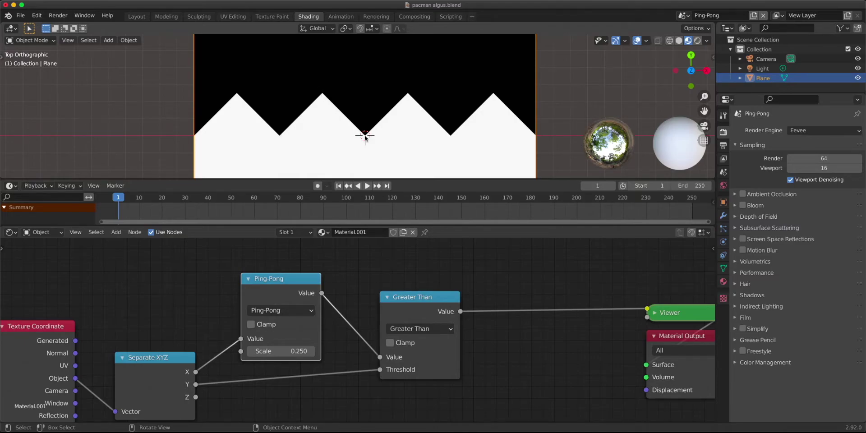
Step: Return to the Pacman scene, start playback, and set the Ping-Pong node's Scale to 0.5
click(684, 15)
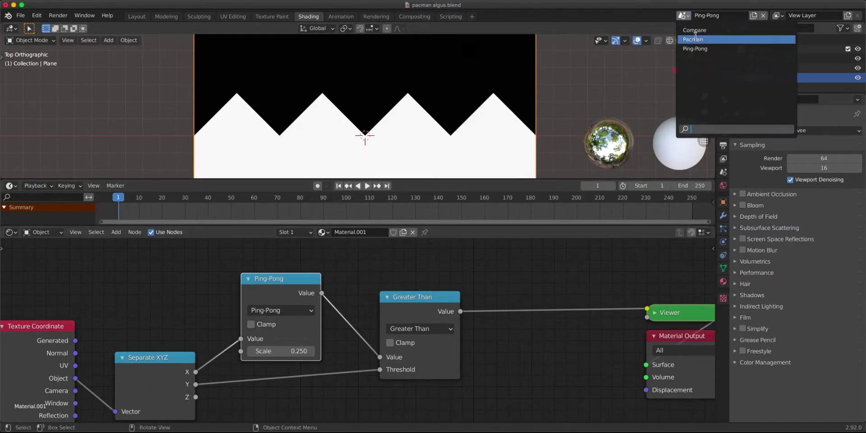
click(696, 39)
middle_drag(506, 332, 495, 313)
scroll(495, 313, up, 1)
key(space)
click(427, 350)
text(0.)
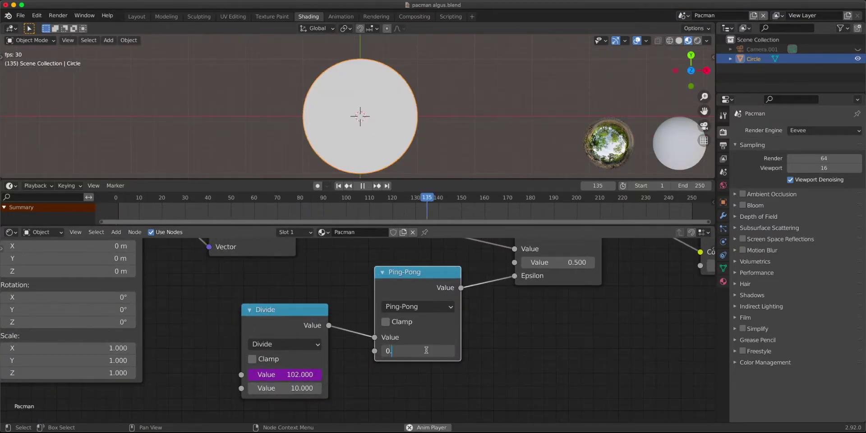
text(5)
key(Return)
Step: Move the Divide and Ping-Pong nodes farther from the Compare node and set the Ping-Pong Scale to 0.2
drag(255, 318, 228, 319)
drag(401, 281, 382, 284)
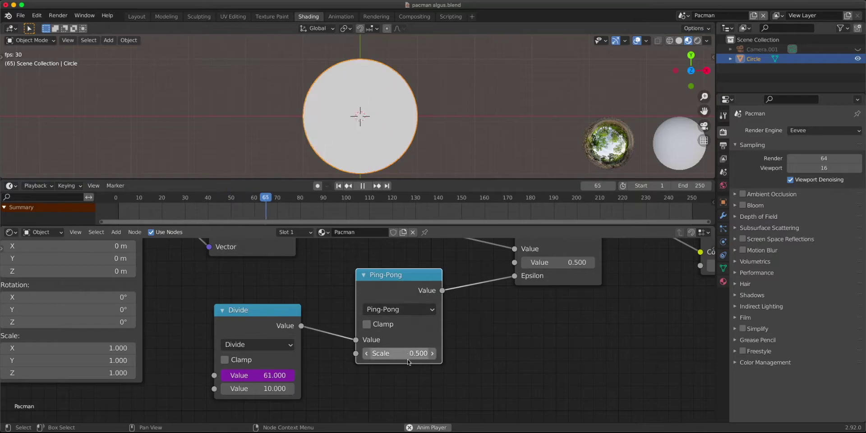
drag(407, 355, 382, 355)
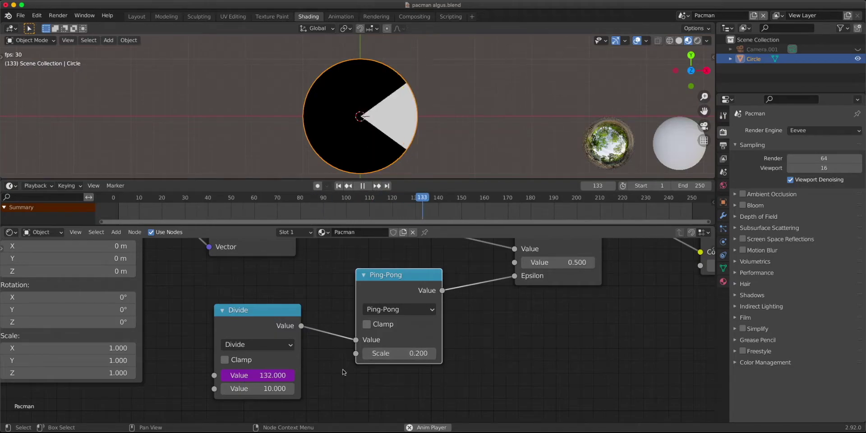
Step: Set the second value of the Divide node to 30 to slow the mouth animation
click(245, 389)
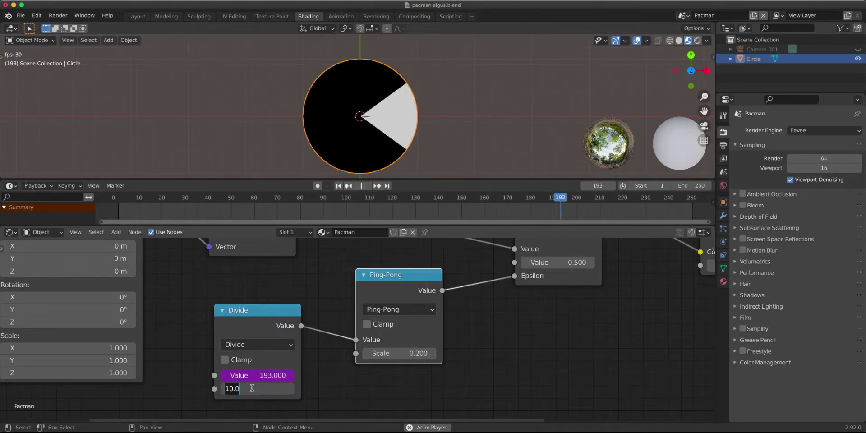
text(30)
key(Return)
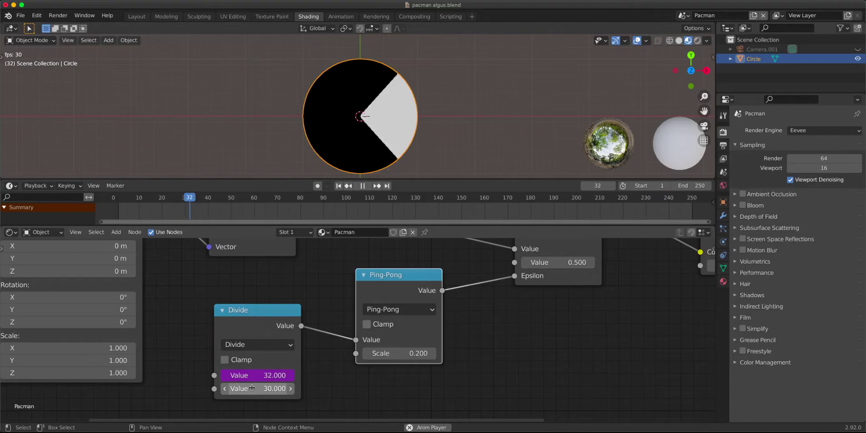
click(265, 388)
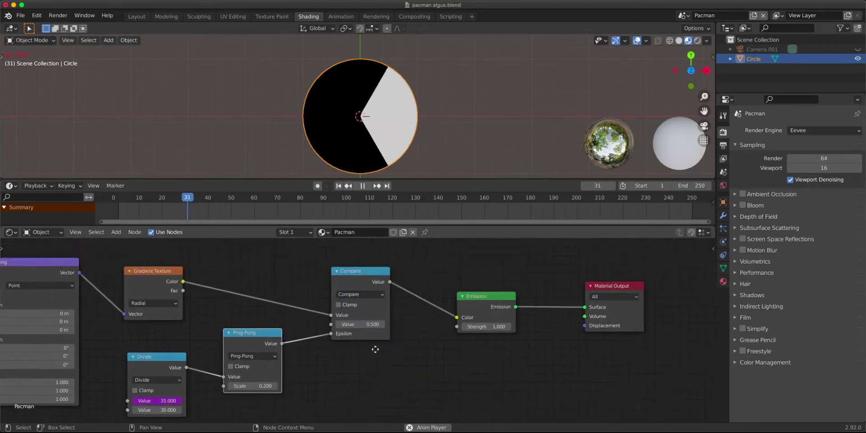
Step: Change the Emission node's colour to a golden yellow
middle_drag(375, 348, 245, 373)
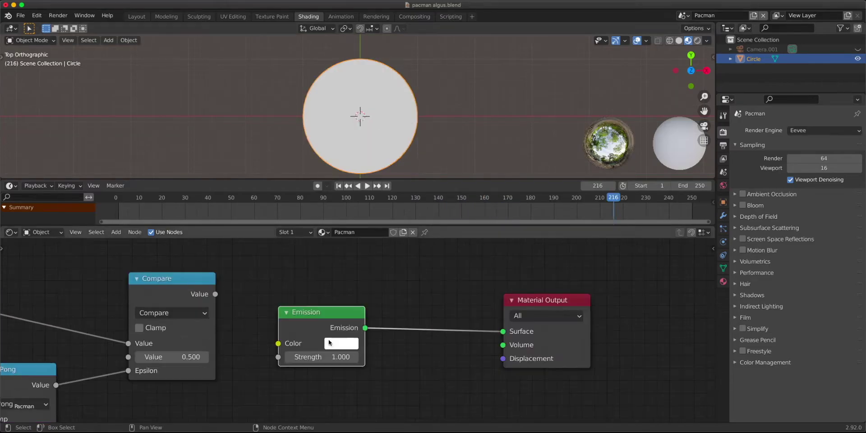
click(335, 346)
click(351, 230)
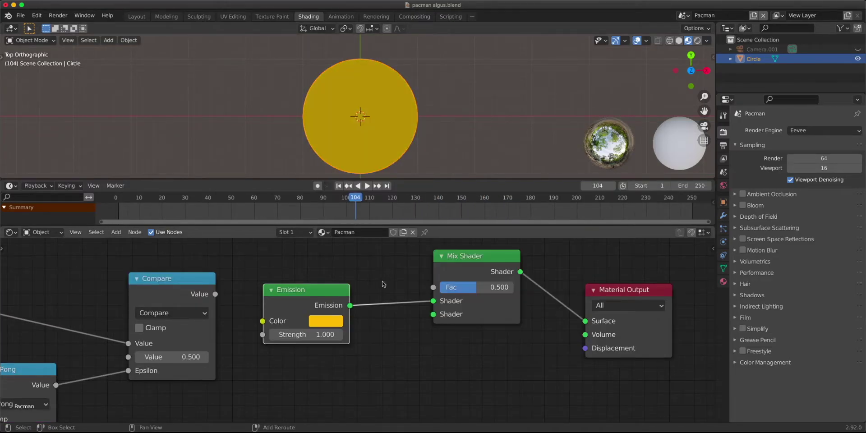
Step: Add a Transparent BSDF as the Mix Shader's second shader and connect the Compare node's Value to the Mix Shader's Fac
key(shift+a)
text(t)
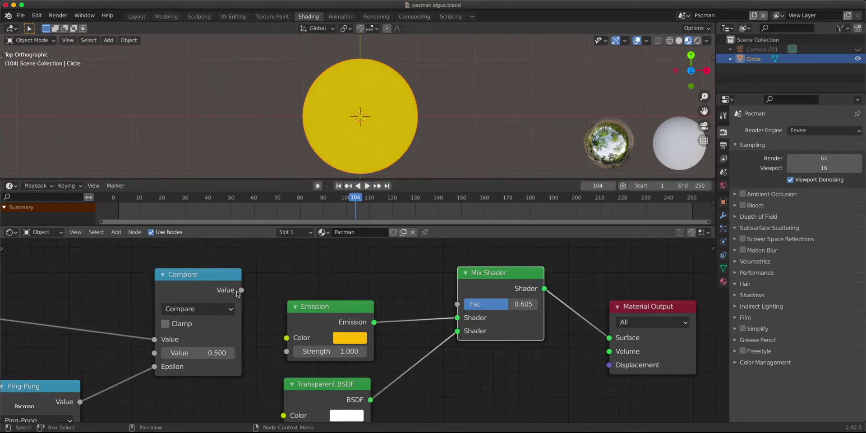
drag(242, 290, 457, 304)
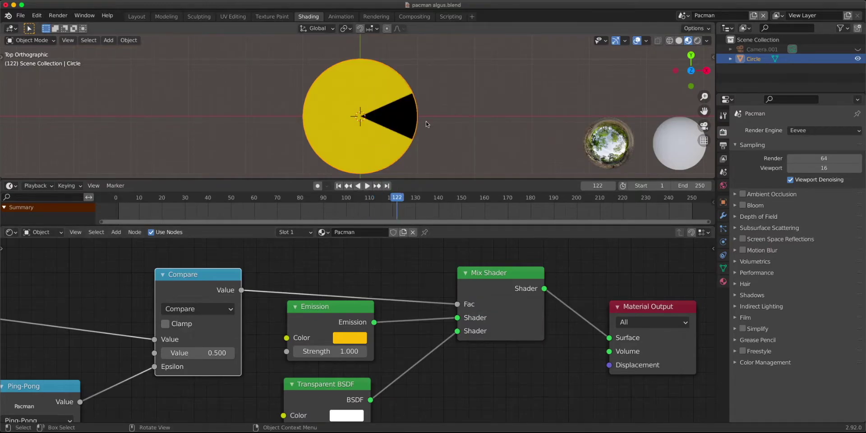
Step: Set the Pacman material's Blend Mode to Alpha Blend
click(723, 282)
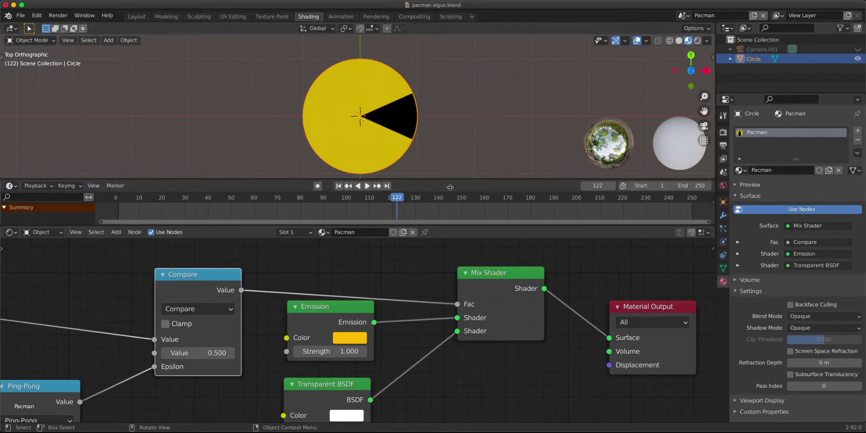
click(824, 316)
click(815, 359)
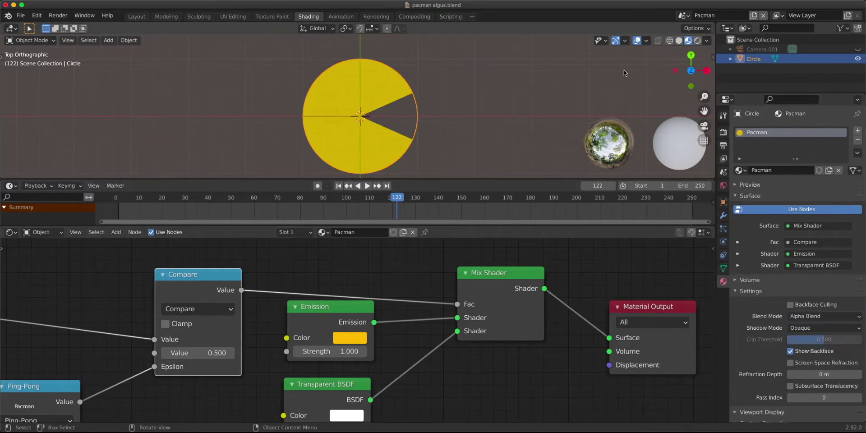
Step: Hide the viewport overlays and play the mouth animation briefly to check it
click(637, 41)
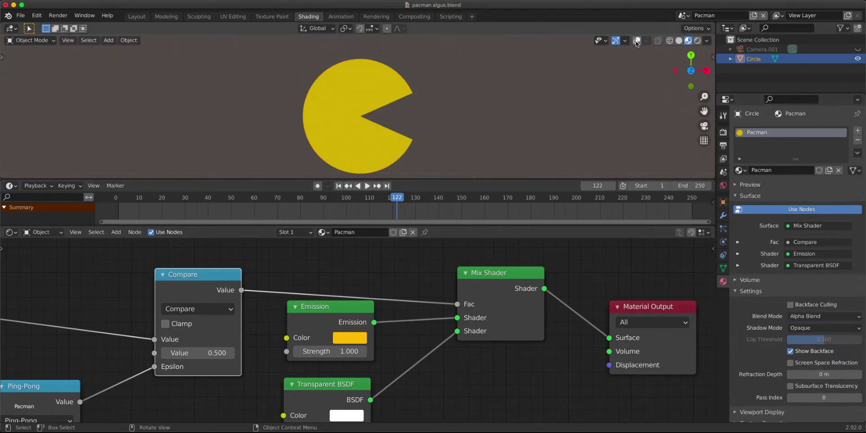
key(space)
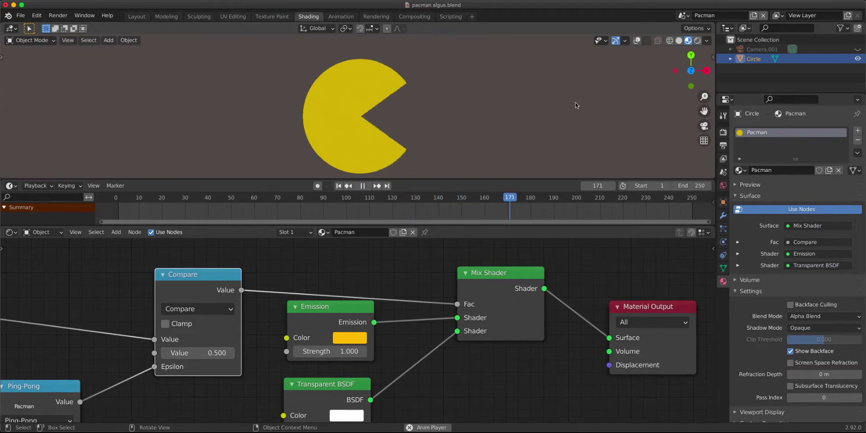
key(space)
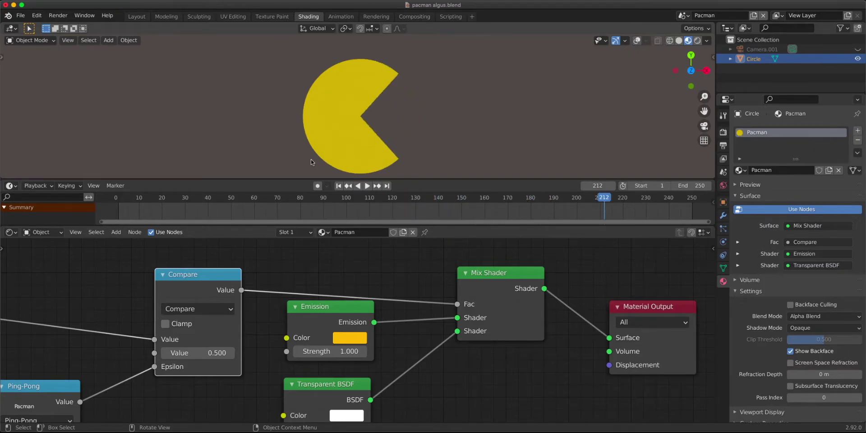
Step: Switch the node area to the Geometry Node Editor and create a node group named Pacman movement
click(12, 232)
click(60, 312)
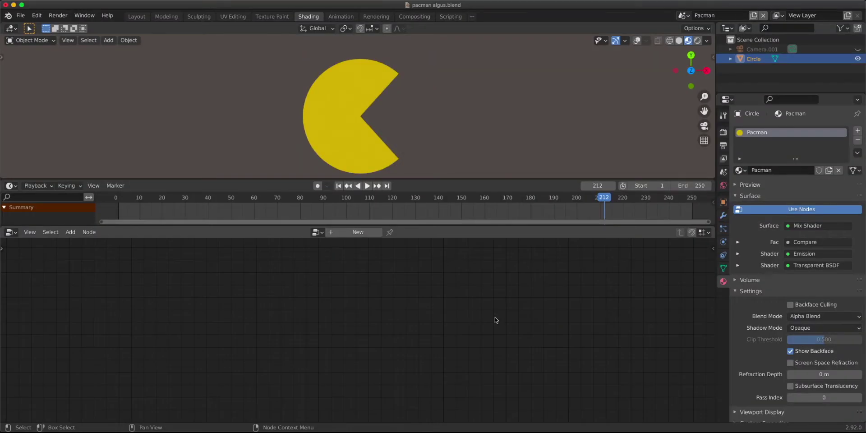
click(358, 233)
click(360, 233)
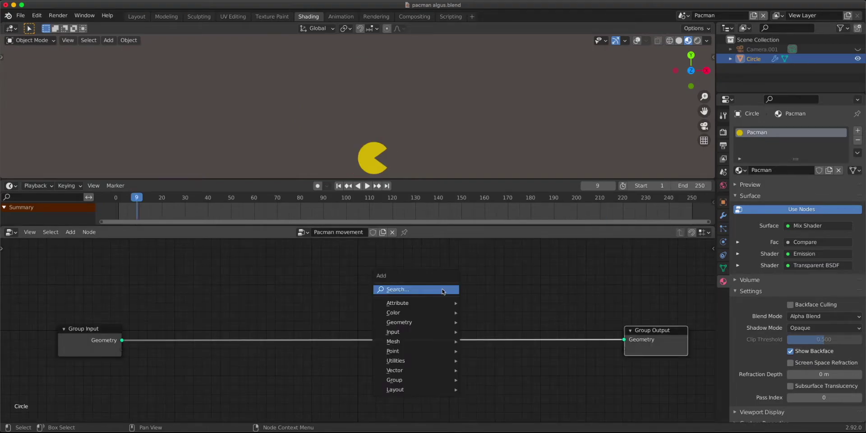
Step: Insert a Transform node between Group Input and Group Output
click(442, 290)
text(tran)
click(469, 307)
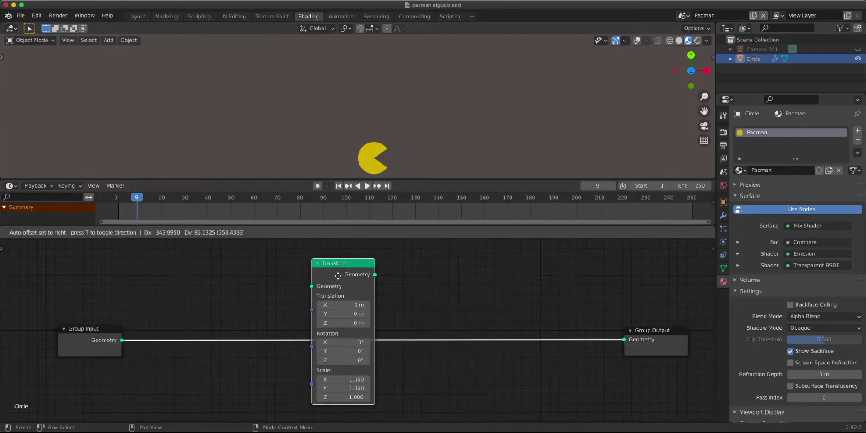
click(356, 316)
Step: Try a Y translation of about -0.11 m on the Transform node and undo the changes
mouse_move(355, 316)
mouse_down()
mouse_move(406, 315)
mouse_move(343, 316)
mouse_move(354, 315)
mouse_up()
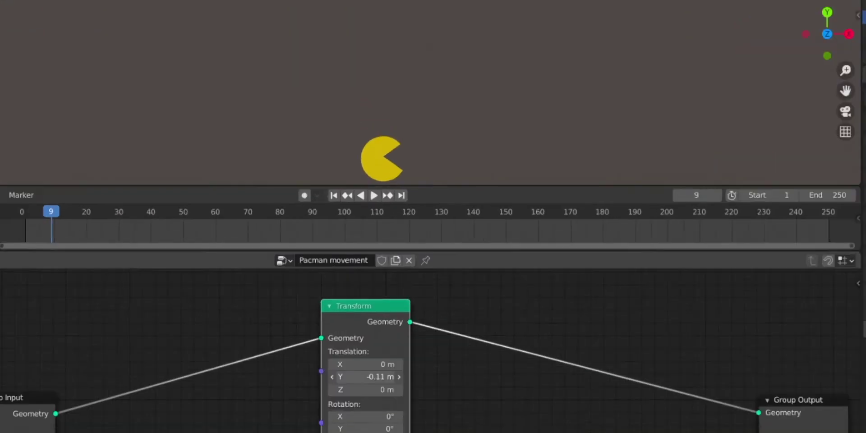
key(h)
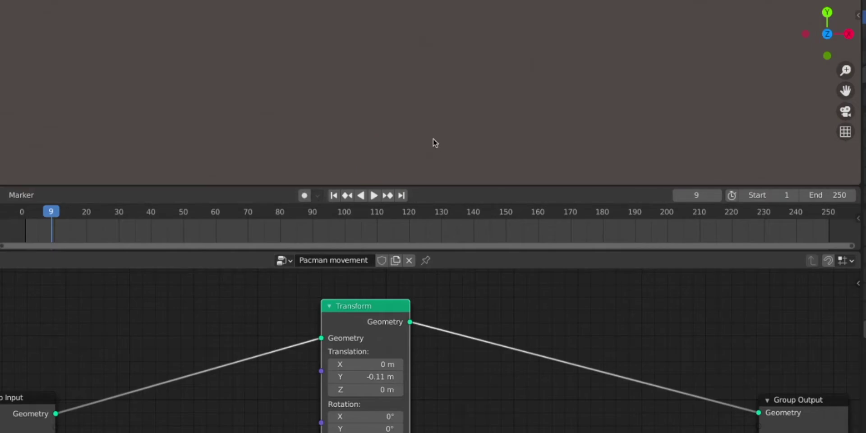
key(ctrl+z)
key(ctrl+z)
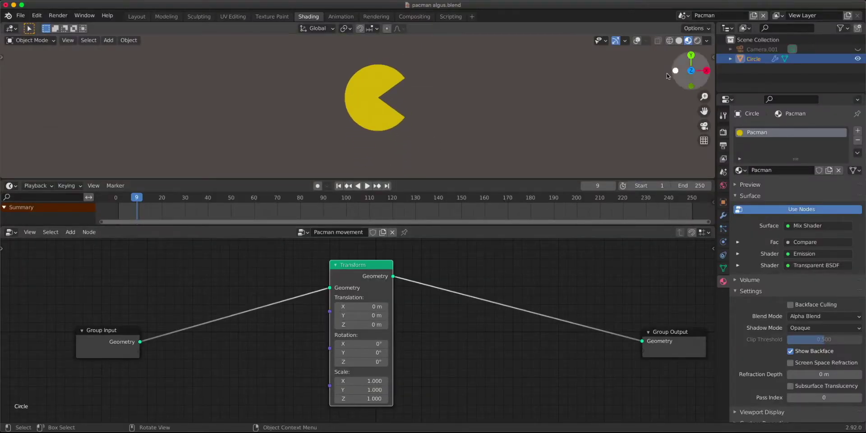
Step: Turn the viewport overlays back on and return the node area to the Shader Editor
click(637, 41)
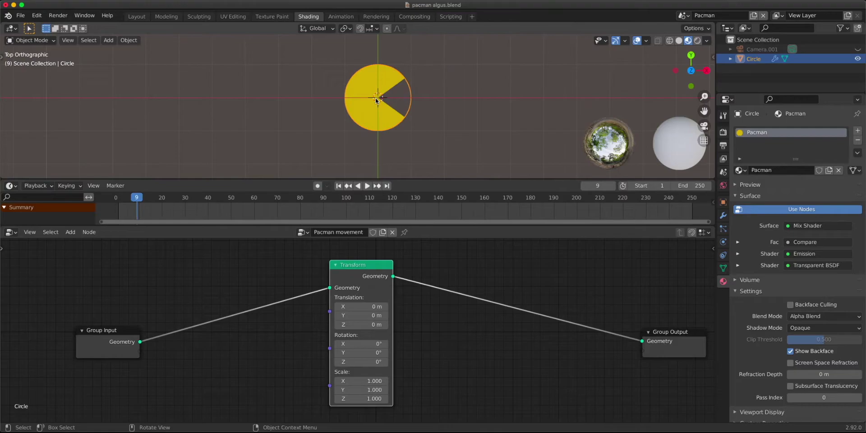
scroll(377, 100, up, 2)
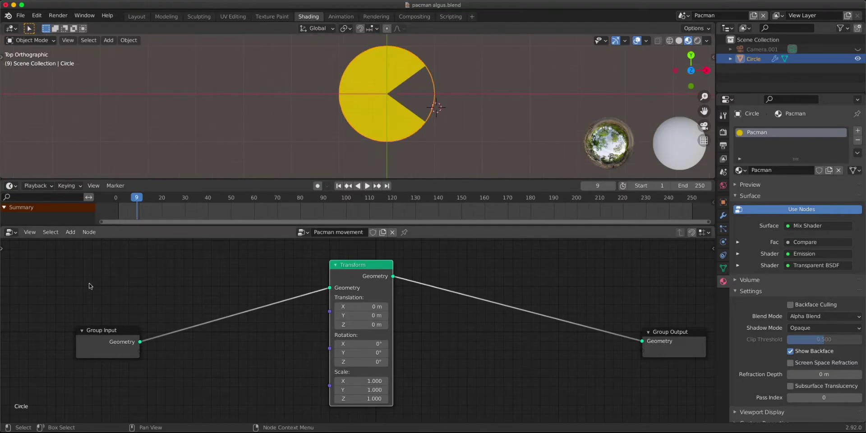
click(11, 231)
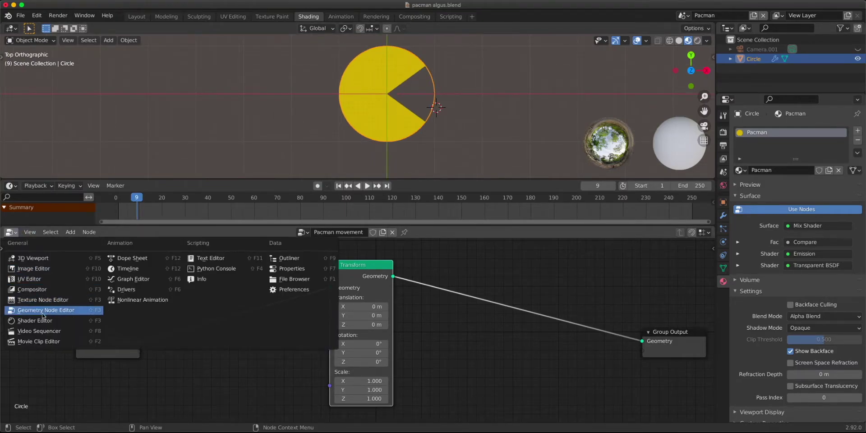
click(53, 324)
Step: Move the Texture Coordinate node away from the Mapping node and connect its UV output to Mapping's Vector input
middle_drag(316, 326, 520, 417)
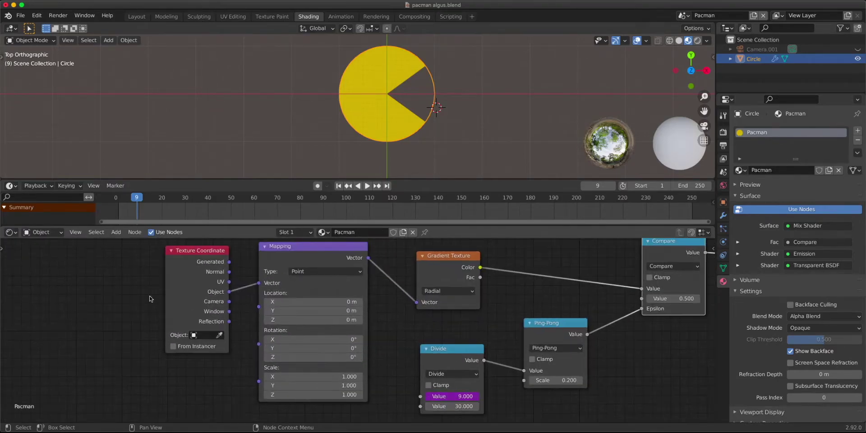
middle_drag(108, 291, 236, 358)
scroll(271, 356, up, 3)
drag(296, 354, 211, 341)
drag(268, 343, 400, 362)
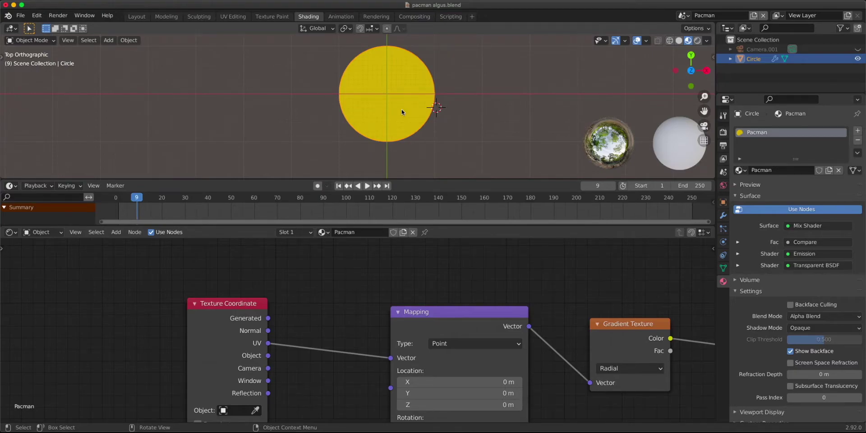
Step: Unwrap the circle's mesh in Edit Mode with Smart UV Project
key(Tab)
key(u)
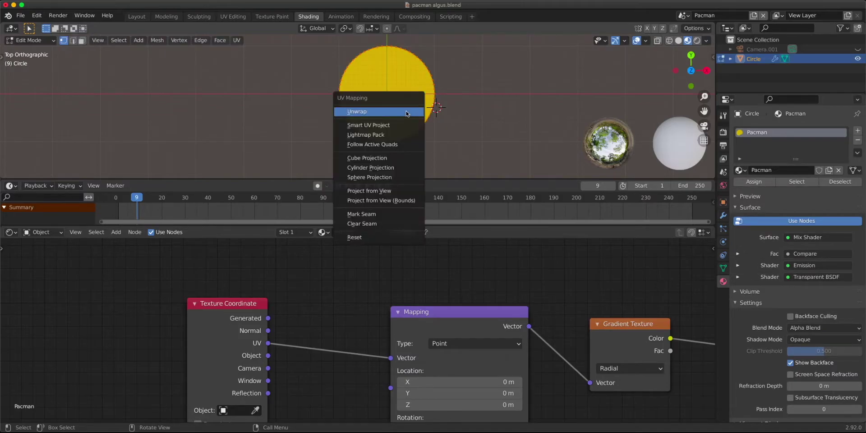
click(406, 125)
click(404, 201)
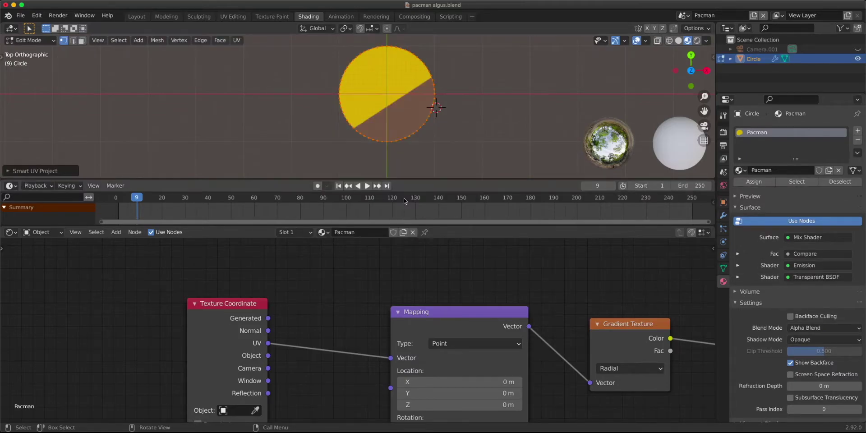
Step: Split the 3D viewport, open a UV Editor in the new area, and show the circle's UVs in Edit Mode
key(Tab)
drag(713, 25, 470, 32)
click(480, 28)
click(497, 75)
key(Tab)
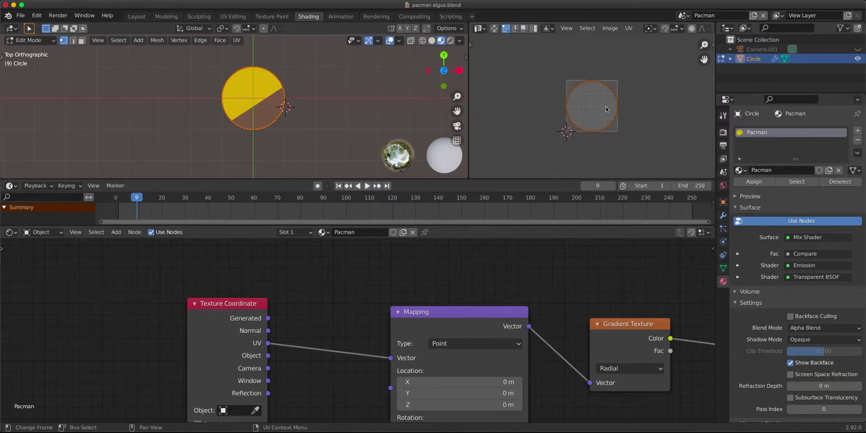
Step: Move the circle's UV island so its centre sits on the UV origin, and leave Edit Mode
key(g)
click(574, 132)
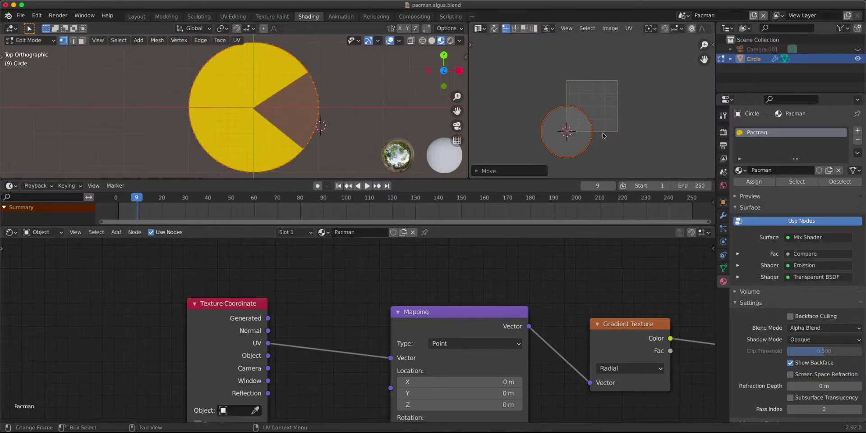
key(g)
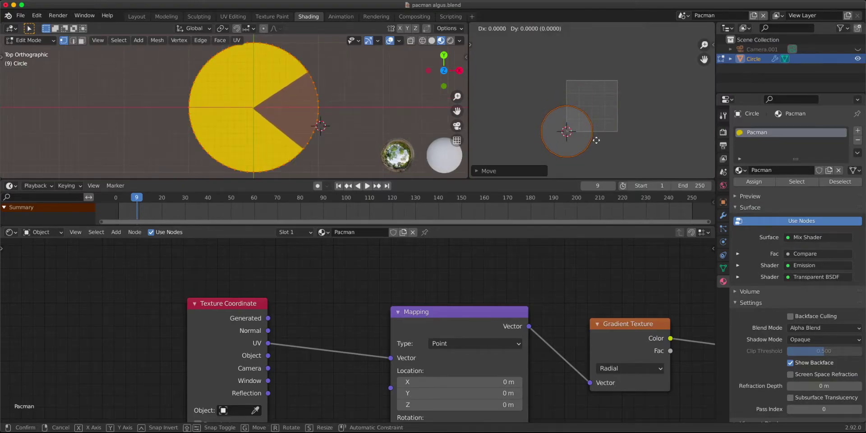
click(596, 141)
key(Tab)
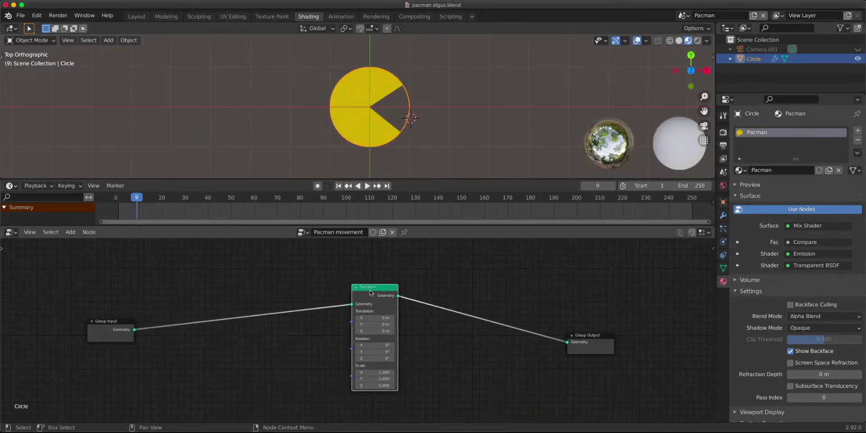
Step: Try moving the circle around in the viewport and cancel the move
scroll(399, 151, down, 4)
key(g)
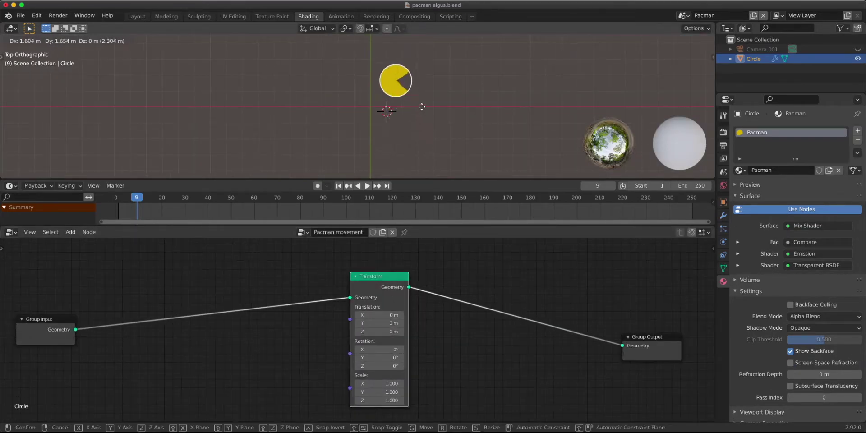
right_click(374, 119)
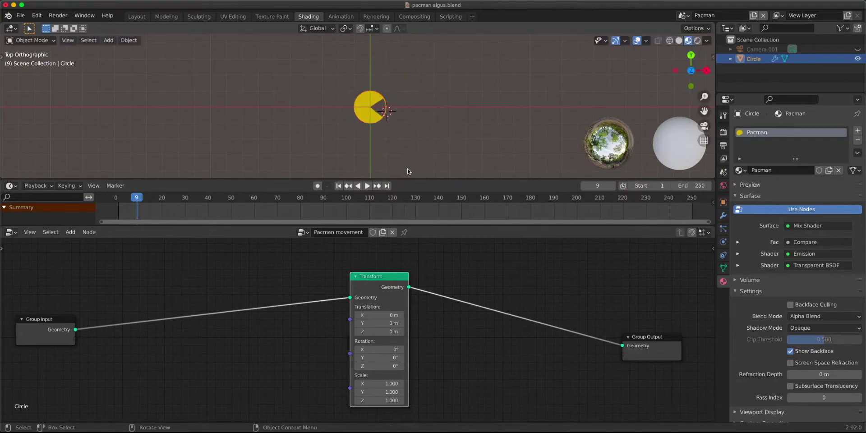
Step: Add a Combine XYZ node, connect its Vector to the Transform node's Translation, and place it closer to the Transform node
scroll(359, 330, up, 3)
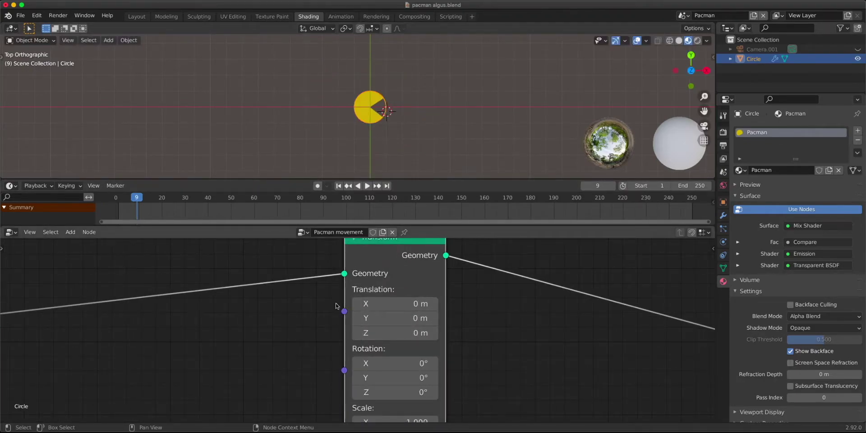
middle_drag(266, 328, 449, 300)
key(shift+a)
click(433, 300)
text(comb)
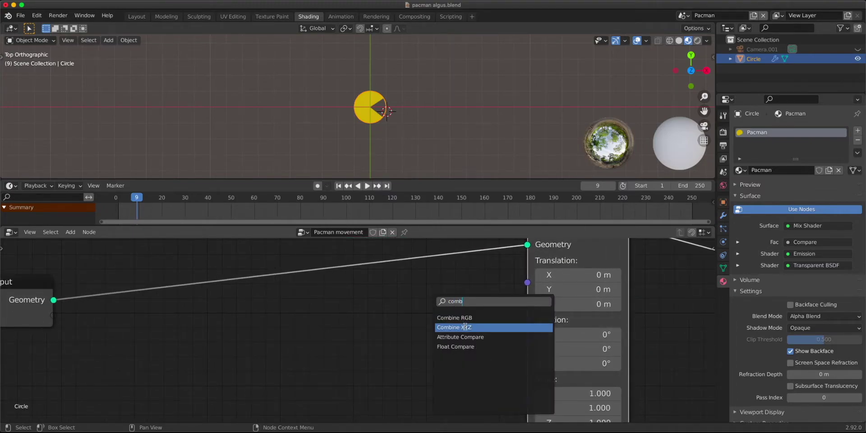
click(465, 327)
click(397, 316)
drag(466, 315, 528, 282)
drag(392, 317, 422, 294)
Step: Try X -0.230 and Y 0.080 on the Combine XYZ node and restore the zero values
drag(426, 325, 421, 311)
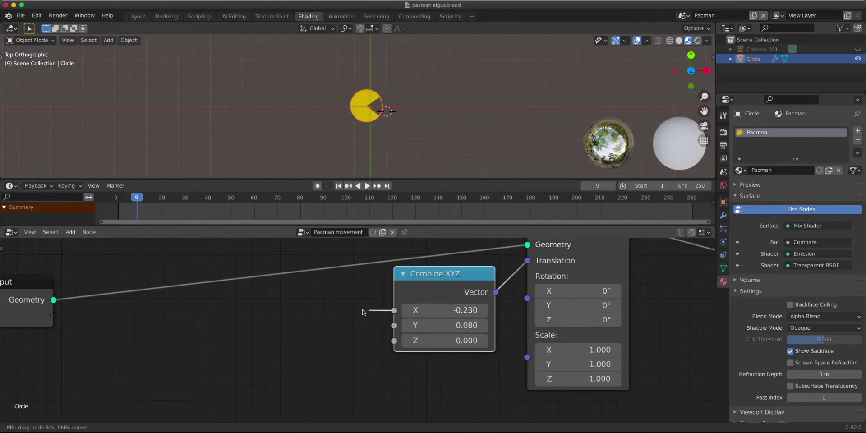
drag(395, 341, 378, 341)
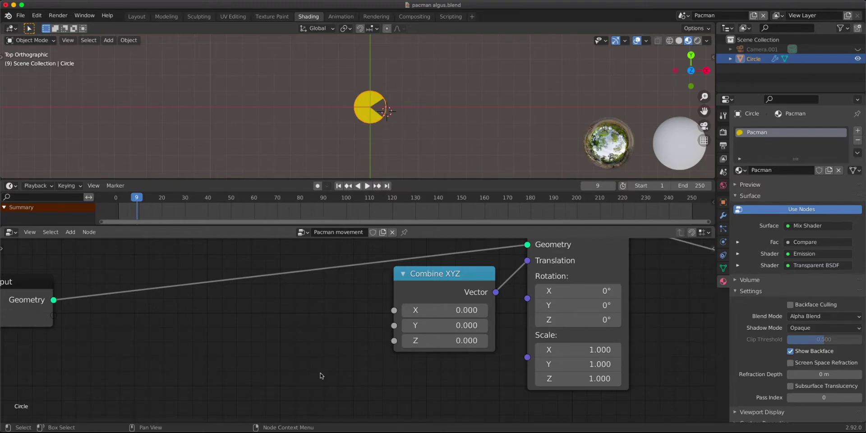
Step: Switch to GeoGebra Classic with the circle and right-triangle construction
scroll(442, 90, up, 5)
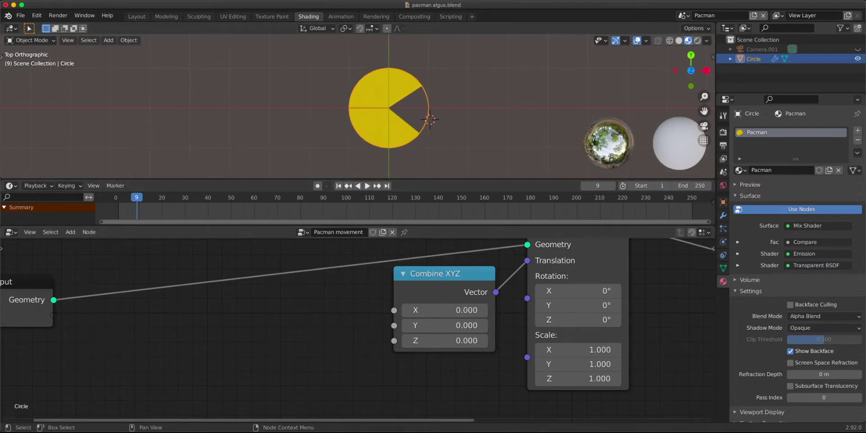
key(super+space)
text(geo)
key(Return)
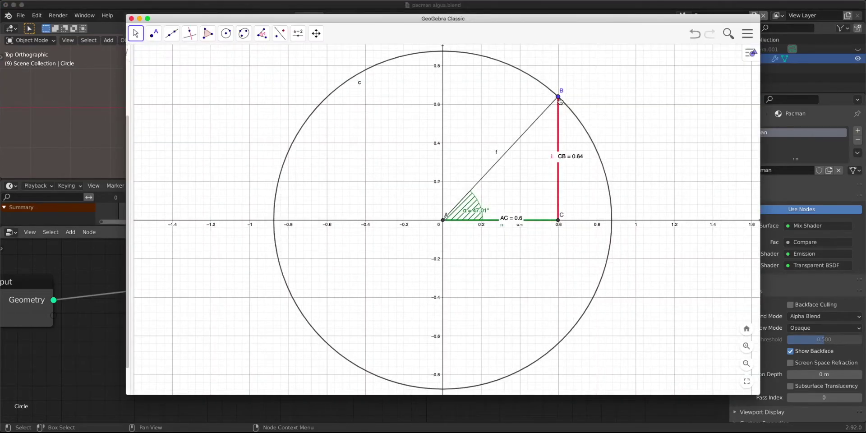
Step: Set point B's size to 9 and its colour to yellow #FFFF66, and close its properties
right_click(559, 98)
click(578, 173)
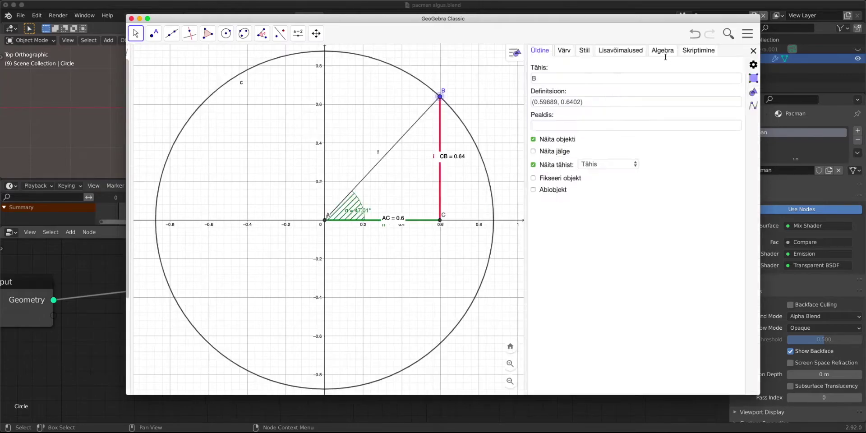
click(584, 50)
drag(560, 76, 631, 76)
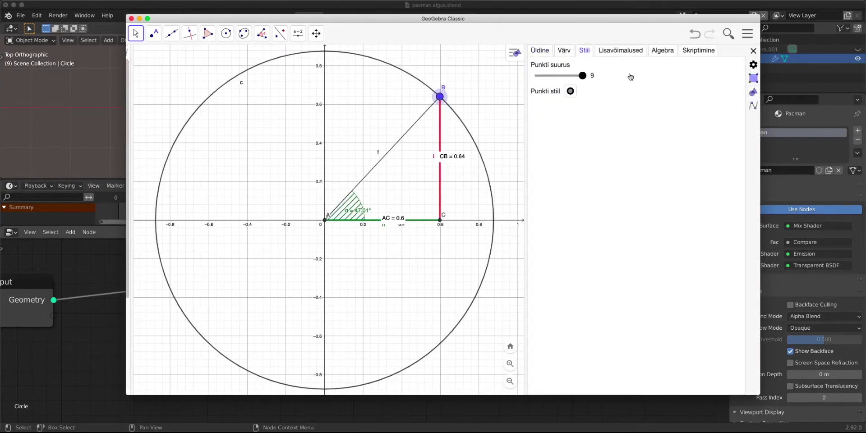
click(563, 52)
click(581, 89)
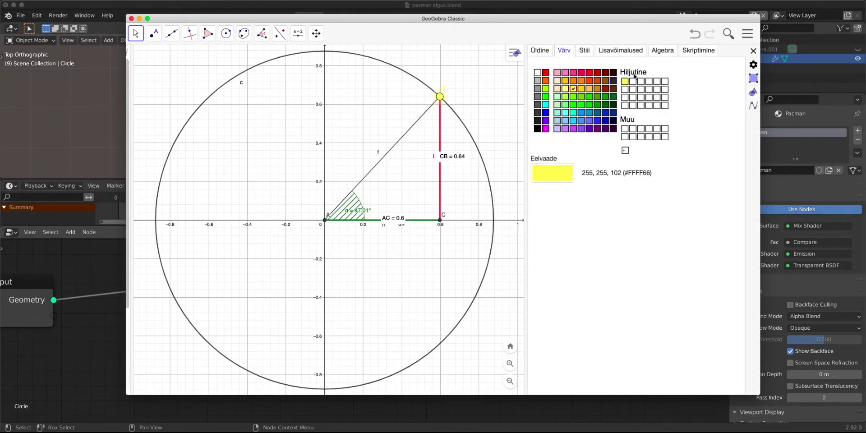
click(753, 51)
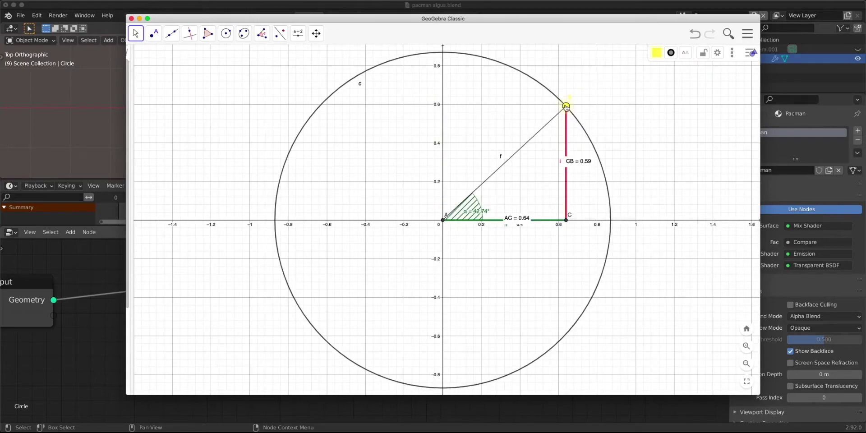
Step: Move point B around the origin to examine how the angle and the two triangle legs change
drag(567, 108, 590, 149)
scroll(567, 204, up, 4)
scroll(540, 204, up, 2)
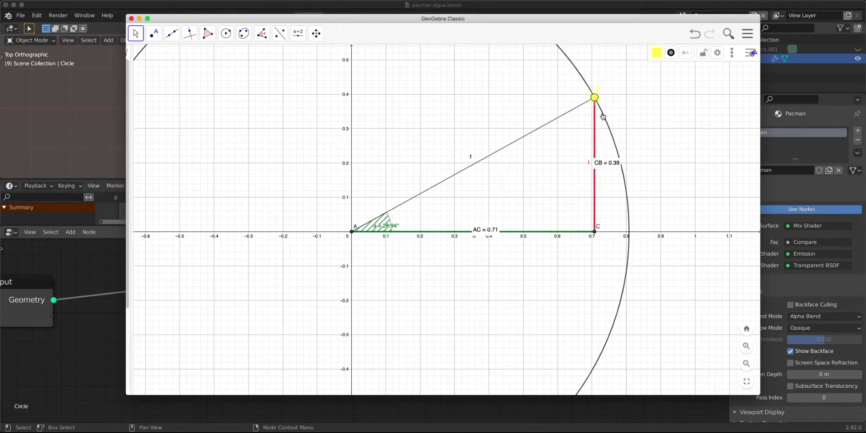
scroll(567, 226, down, 3)
drag(593, 130, 379, 87)
Step: Switch to Blender and move the Combine XYZ node farther away from the Transform node
click(187, 296)
drag(435, 286, 392, 287)
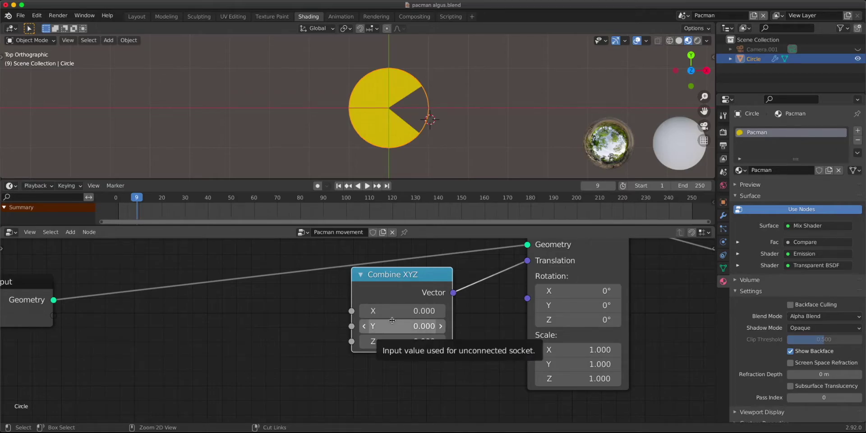
Step: Switch to GeoGebra and move point B to compare its X and Y position with the angle and distance from the origin
key(super+Tab)
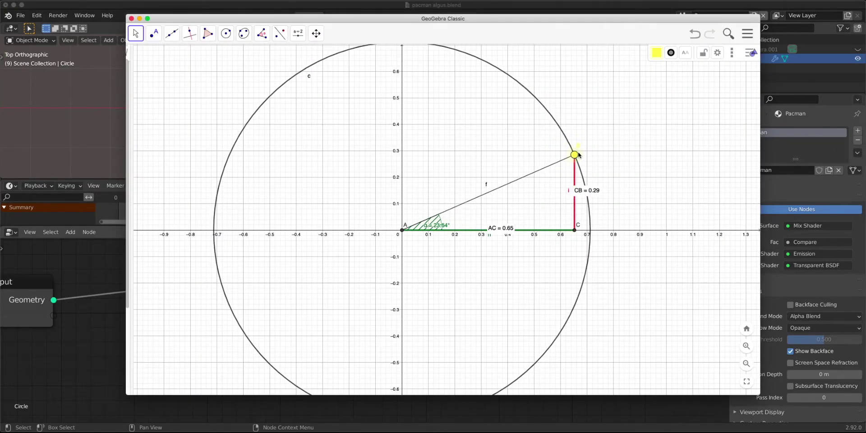
drag(581, 161, 559, 114)
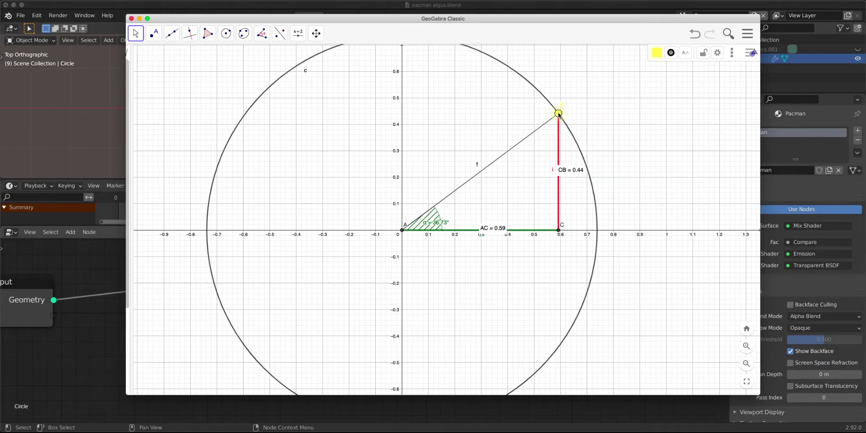
drag(559, 114, 574, 104)
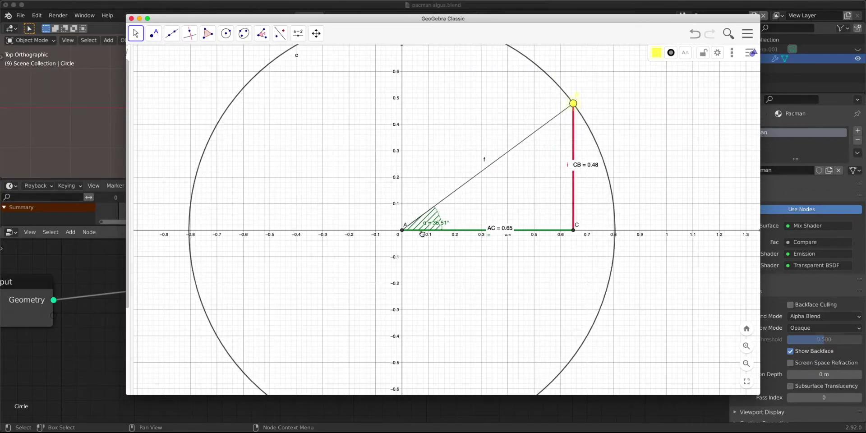
scroll(416, 219, down, 3)
drag(543, 128, 445, 78)
scroll(560, 215, up, 3)
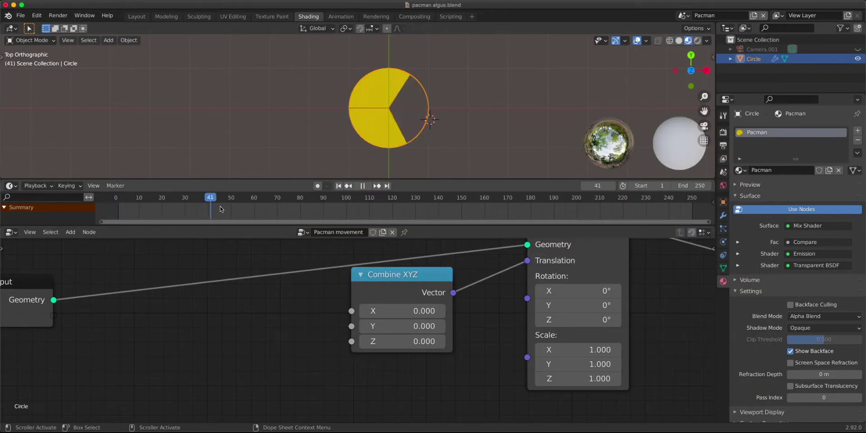
Step: Return to Blender, stop the playback, and add a Math node whose first value is driven by #frame
key(Escape)
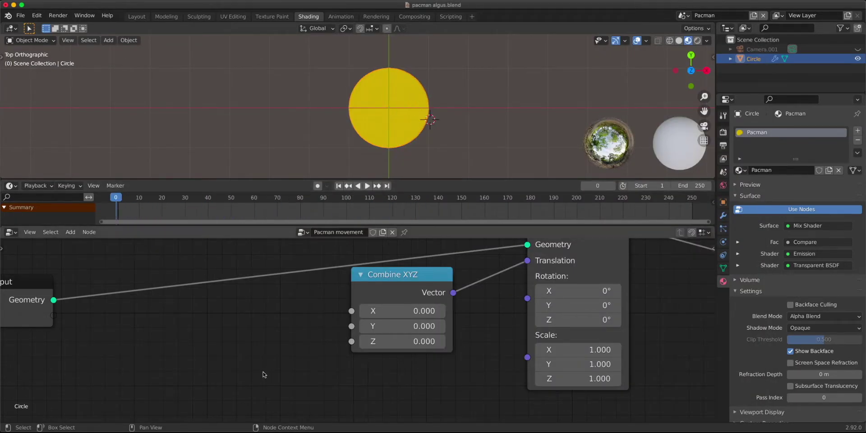
key(Home)
drag(153, 328, 149, 273)
middle_drag(224, 329, 209, 310)
key(shift+a)
click(236, 323)
text(math)
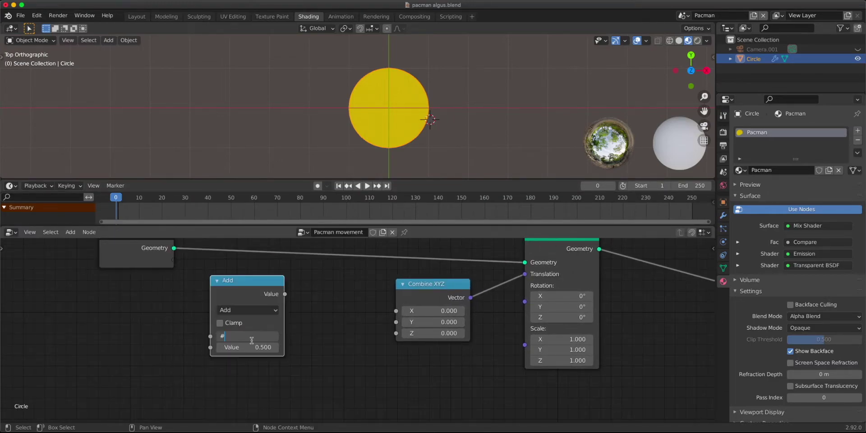
text(frame)
key(Return)
Step: Set the frame-driven Math node's operation to Divide with a divisor of 1
click(247, 310)
key(Escape)
click(247, 310)
click(244, 220)
double_click(253, 350)
text(1)
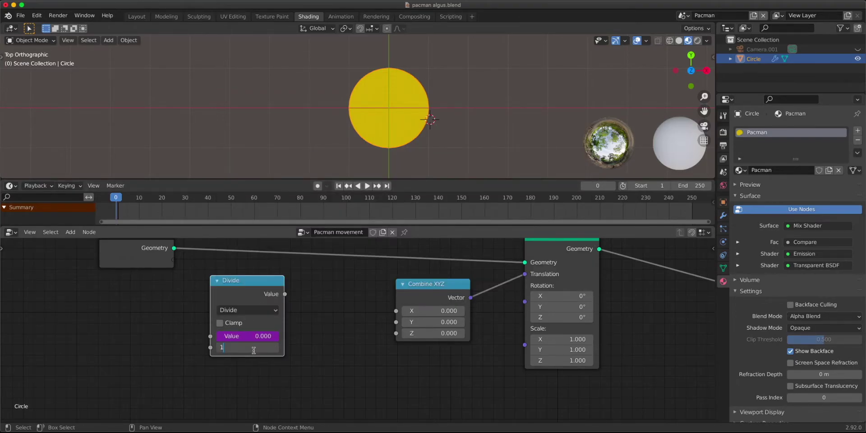
key(Return)
Step: Label the Divide node Angle, enclose it in a frame labelled Angle, and place the frame below the Group Input node
drag(232, 292, 229, 294)
drag(268, 333, 226, 349)
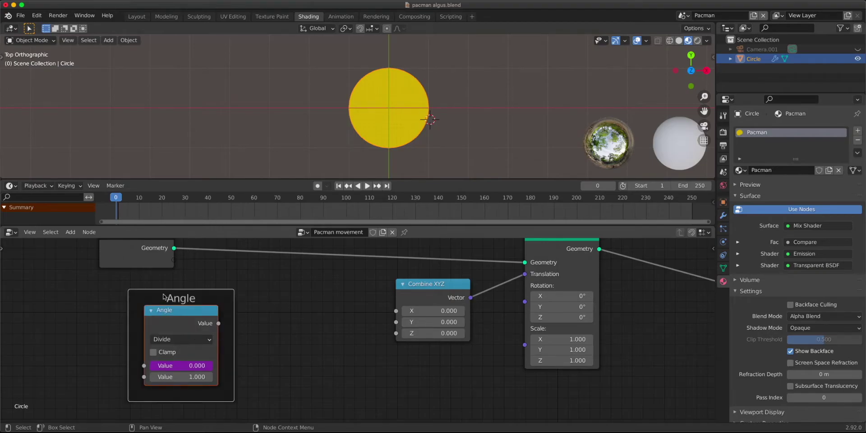
drag(167, 297, 131, 293)
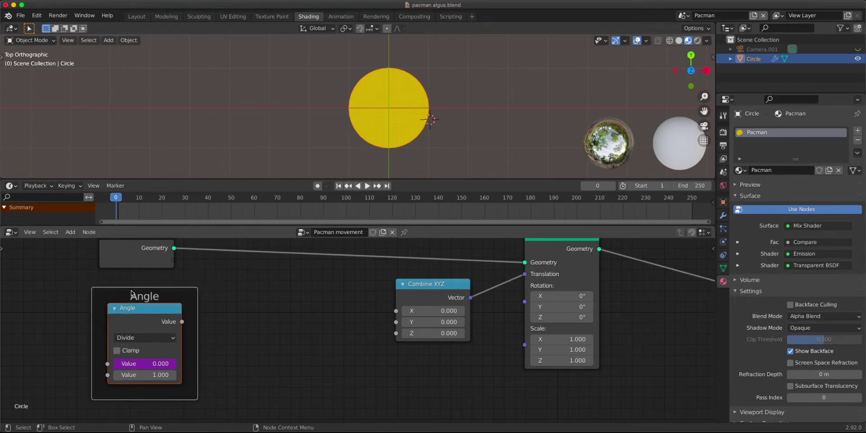
Step: Switch to GeoGebra and examine how the angle relates to the opposite leg CB and the closer leg AC
key(super+Tab)
drag(587, 143, 578, 149)
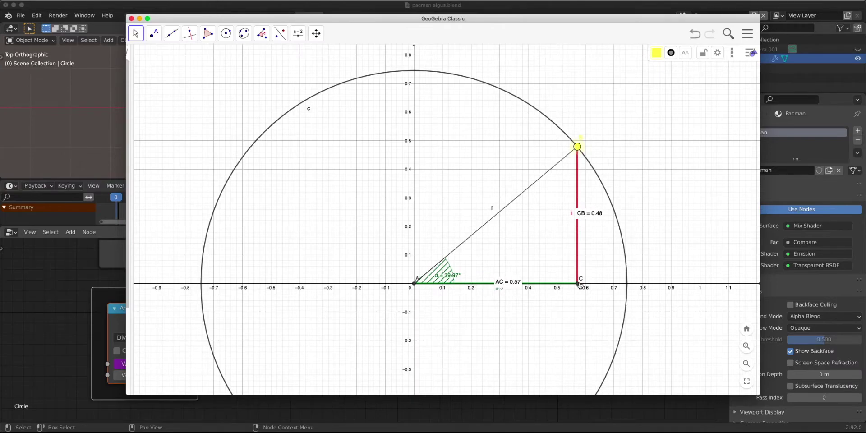
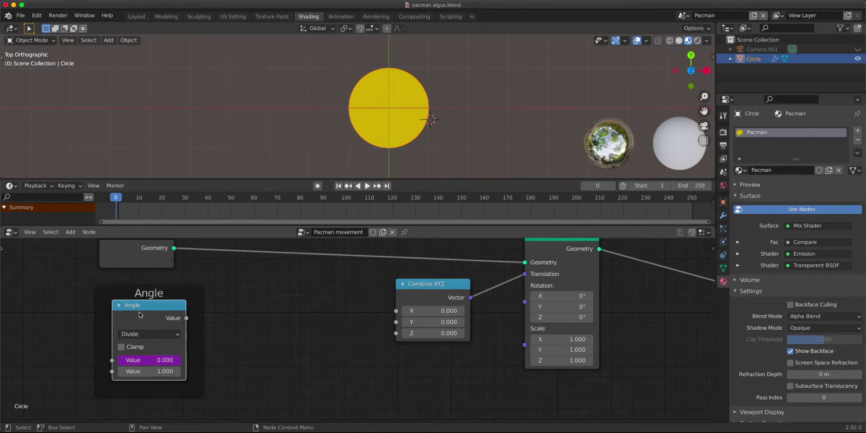
key(super+Tab)
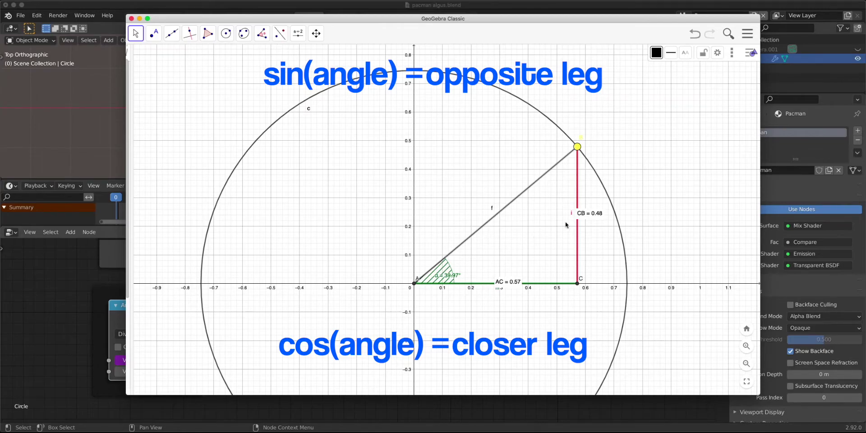
click(578, 234)
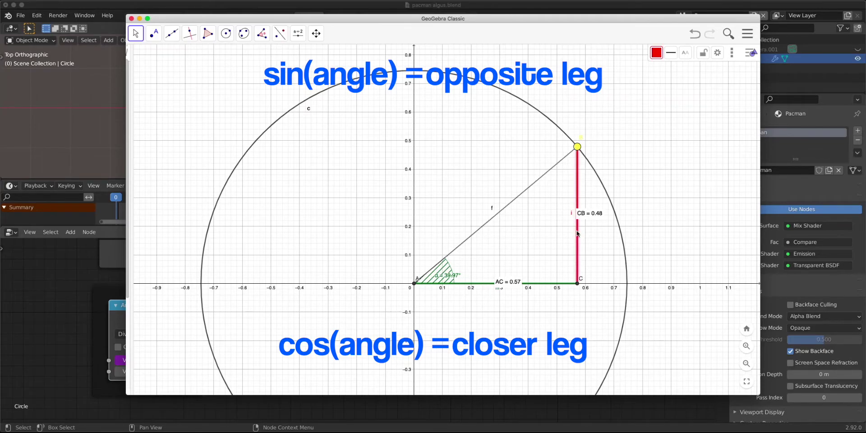
Step: Switch to Blender, add a Math node set to Cosine, and feed the Angle node's value into it
click(76, 326)
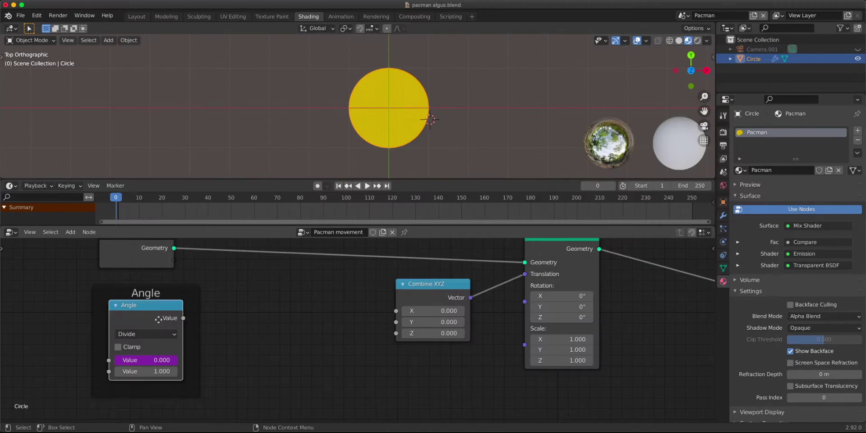
drag(159, 319, 161, 322)
key(shift+a)
text(smath)
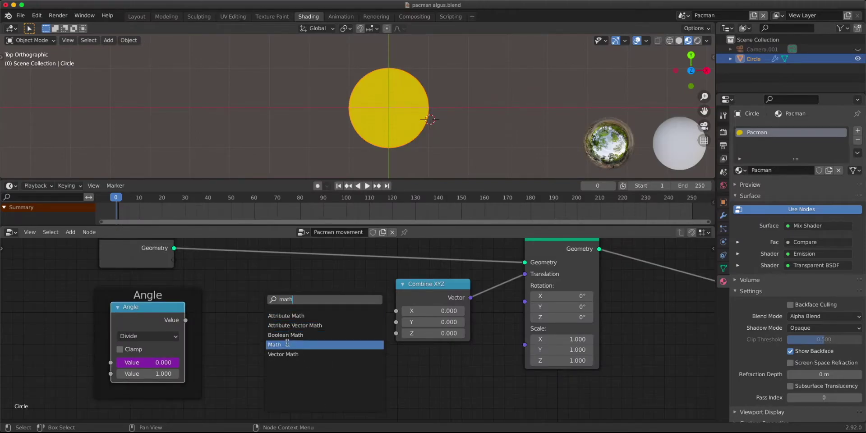
click(287, 344)
click(293, 311)
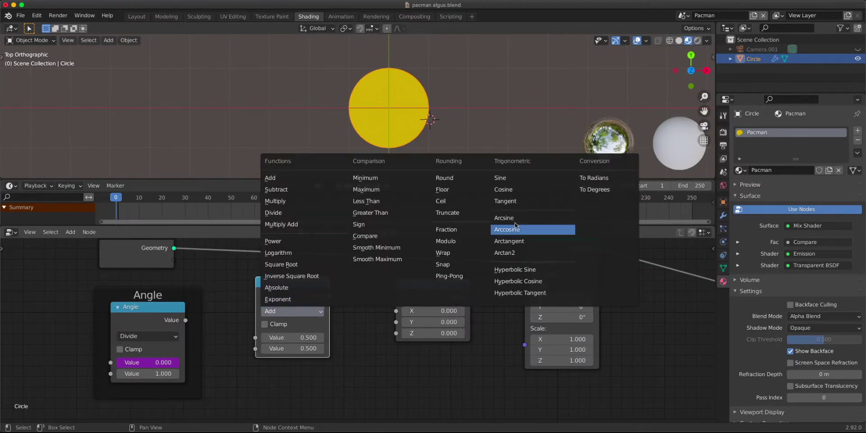
click(528, 190)
drag(185, 320, 207, 331)
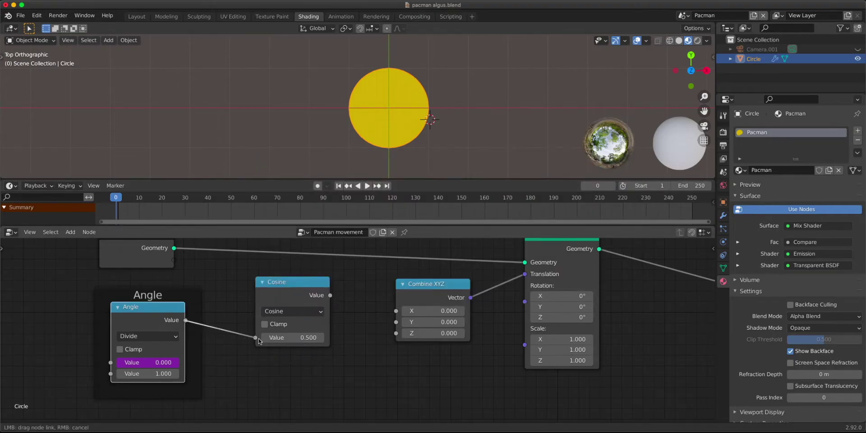
drag(260, 342, 258, 340)
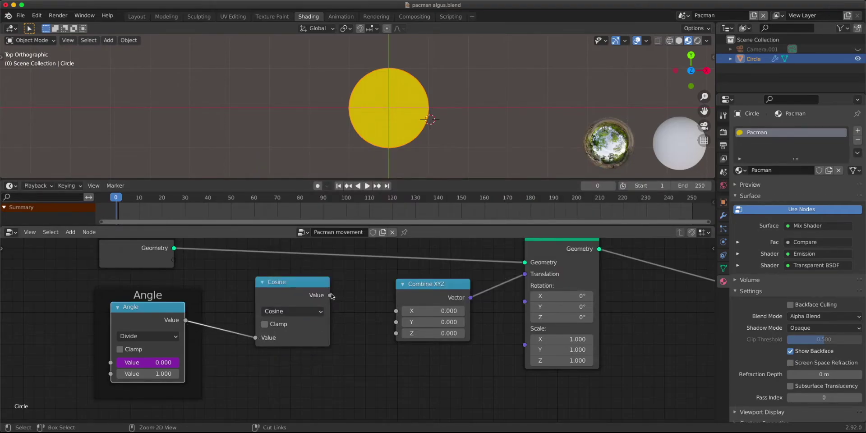
Step: Connect the Cosine output to X of the Combine XYZ node, and duplicate the Cosine node below as a Sine node
key(super+Tab)
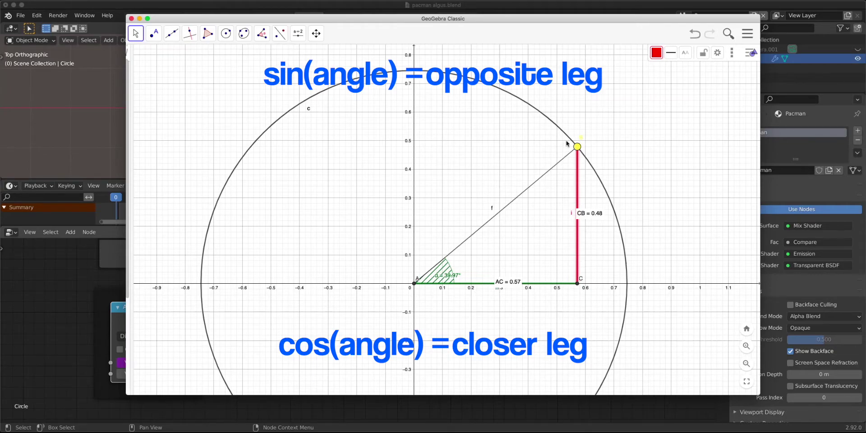
key(super+Tab)
key(shift+d)
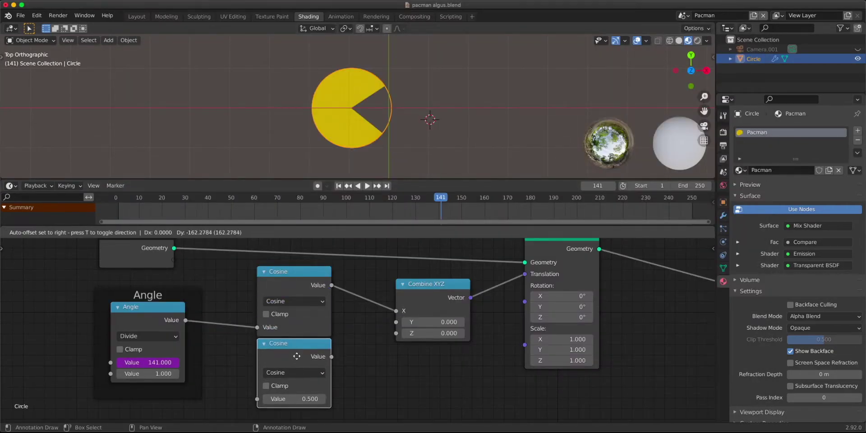
click(297, 357)
click(295, 373)
click(519, 237)
Step: Connect the Angle value to the Sine node and the Sine output to Y of the Combine XYZ node
middle_drag(177, 324, 196, 293)
drag(203, 291, 221, 307)
drag(277, 371, 277, 370)
drag(351, 327, 368, 326)
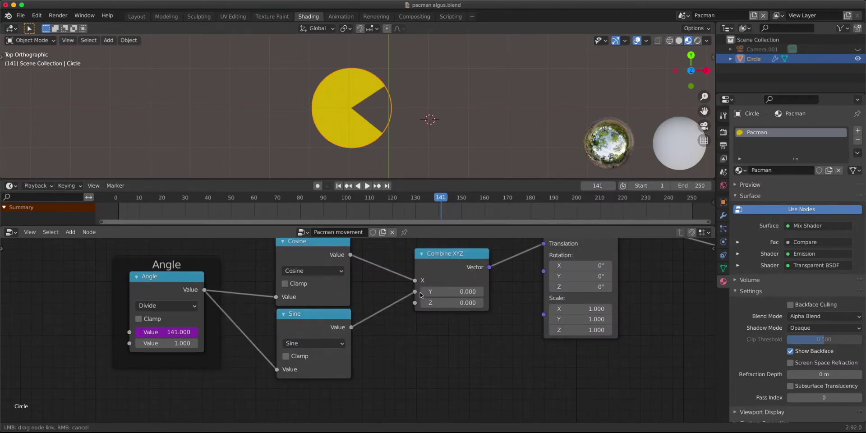
drag(420, 295, 415, 291)
Step: Play the animation and set the Angle node's divisor to 10
key(space)
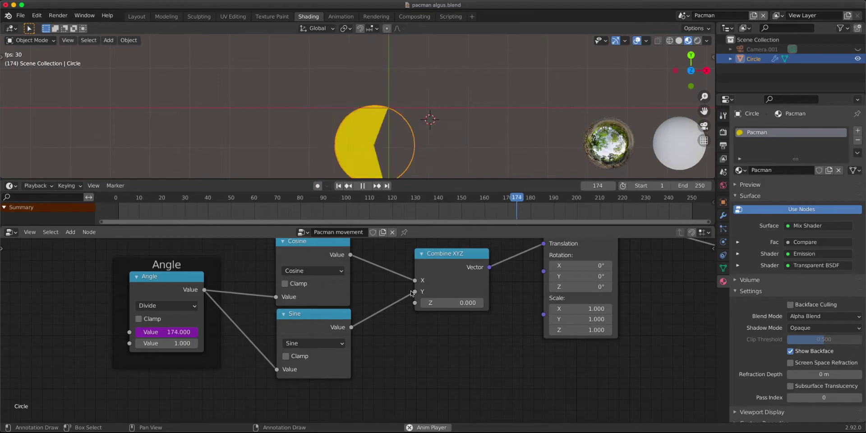
mouse_move(164, 345)
mouse_down()
mouse_move(204, 344)
mouse_move(168, 343)
mouse_up()
click(161, 343)
text(10)
key(Return)
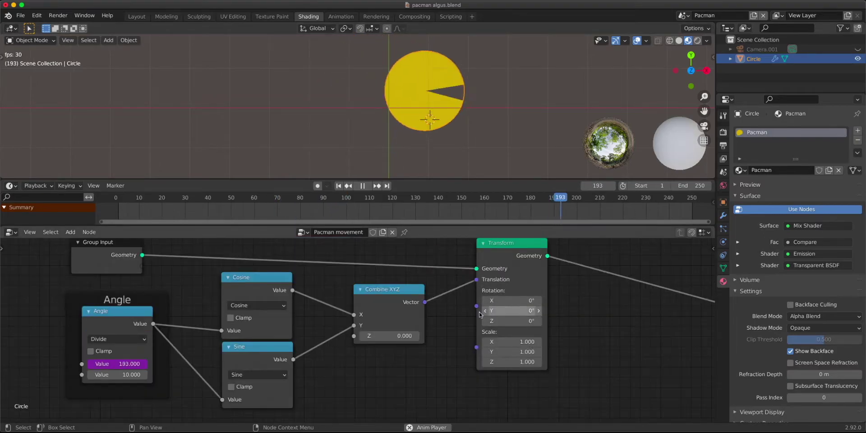
Step: Duplicate the Combine XYZ node below the original and connect its Vector to the Transform node's Rotation
drag(393, 297, 374, 296)
key(shift+d)
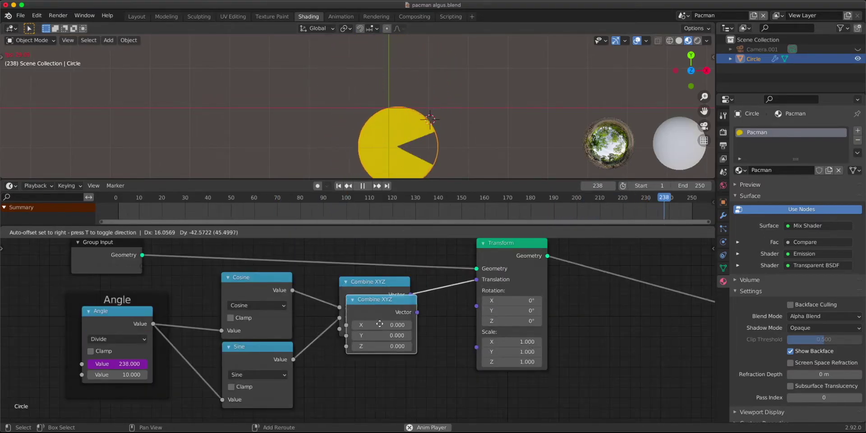
click(372, 407)
drag(408, 406, 477, 306)
middle_drag(473, 347, 553, 265)
scroll(505, 312, up, 7)
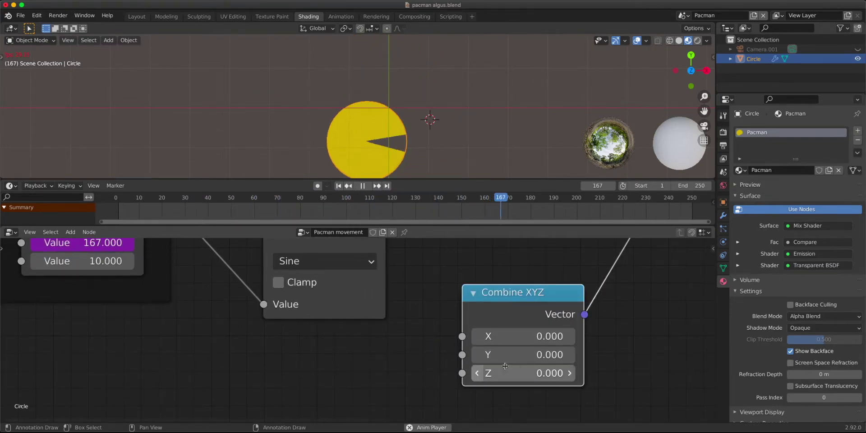
Step: Connect the Angle value to Z of the Combine XYZ node that feeds the rotation
scroll(361, 394, down, 9)
drag(227, 259, 219, 263)
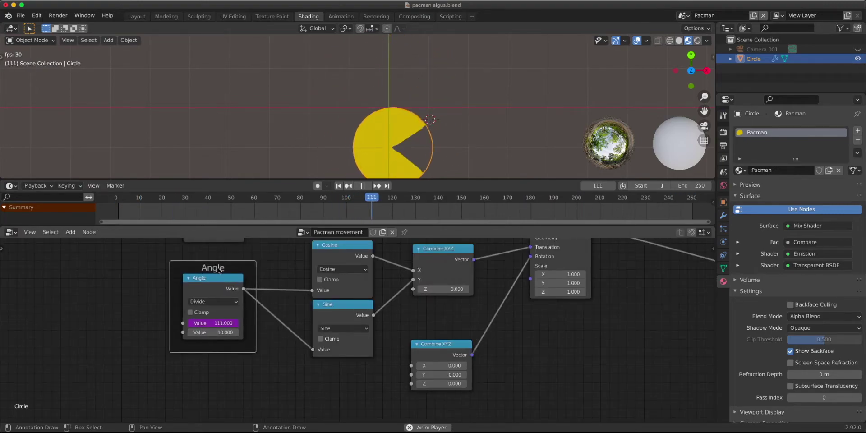
drag(244, 289, 411, 384)
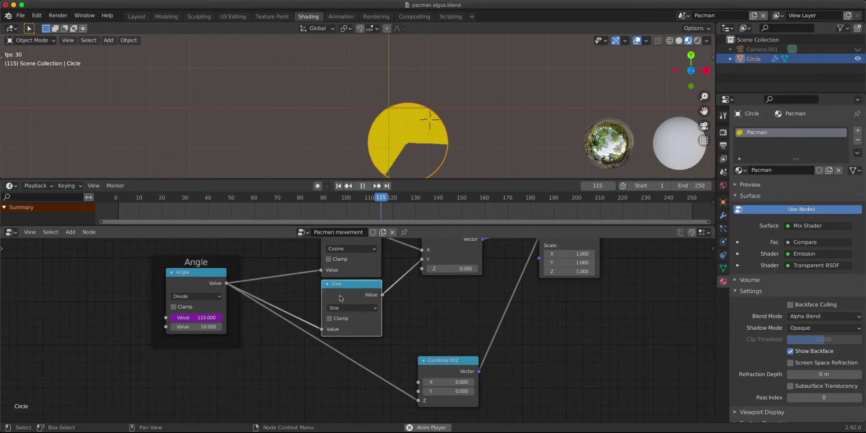
Step: Duplicate the Sine node below the original, switch the copy to Add and set its offset to about -3.89 for the rotation
key(shift+d)
click(340, 357)
click(347, 367)
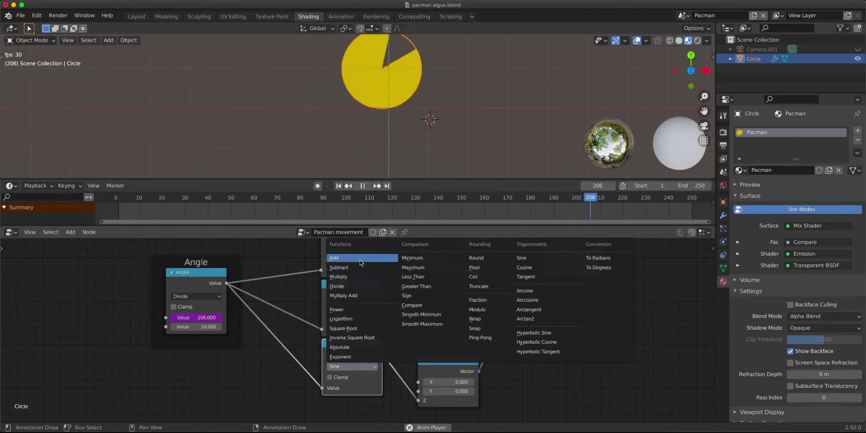
click(361, 260)
middle_drag(379, 355, 387, 322)
scroll(349, 387, up, 8)
drag(358, 393, 351, 393)
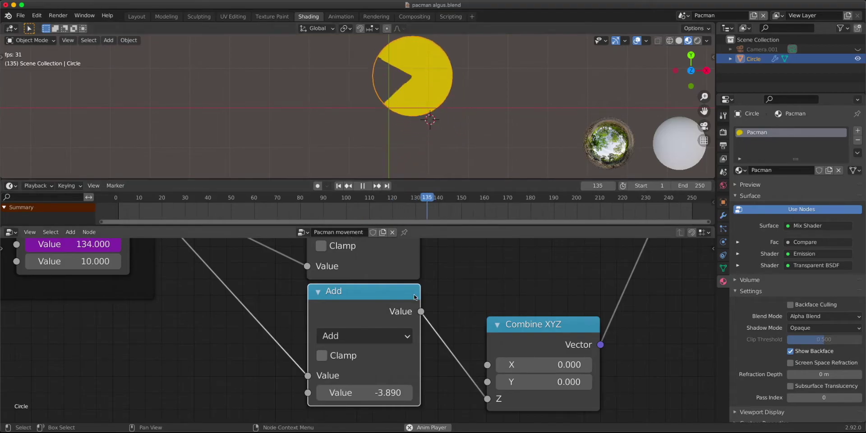
Step: Insert a vector Add node between the upper Combine XYZ node and the Transform node's Translation
scroll(452, 317, down, 2)
middle_drag(452, 317, 383, 370)
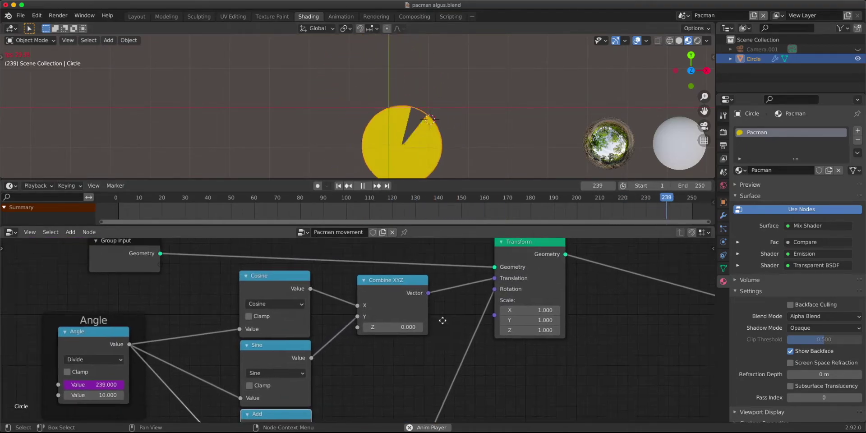
scroll(380, 319, up, 2)
drag(381, 319, 363, 329)
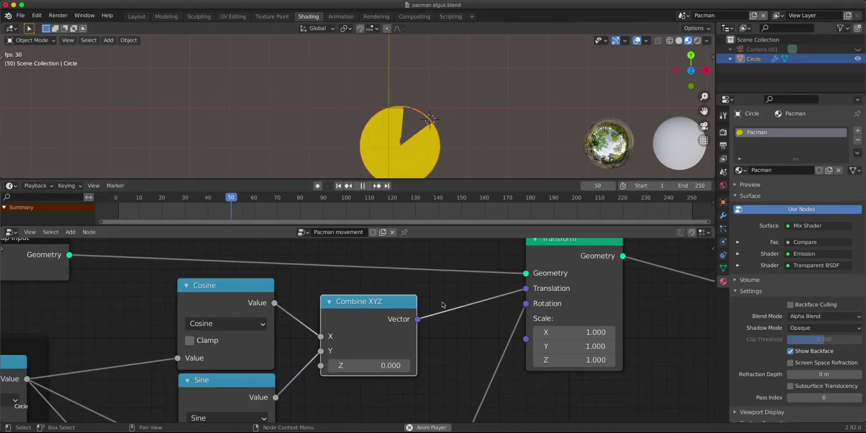
key(shift+a)
click(452, 293)
click(477, 341)
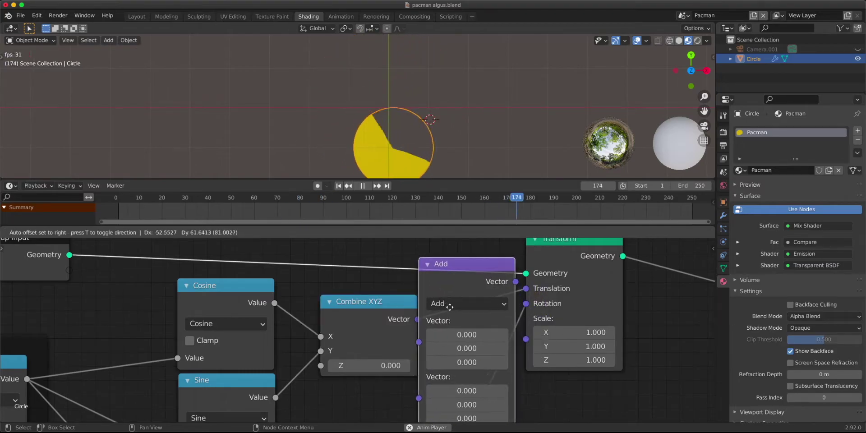
click(452, 344)
scroll(456, 357, down, 5)
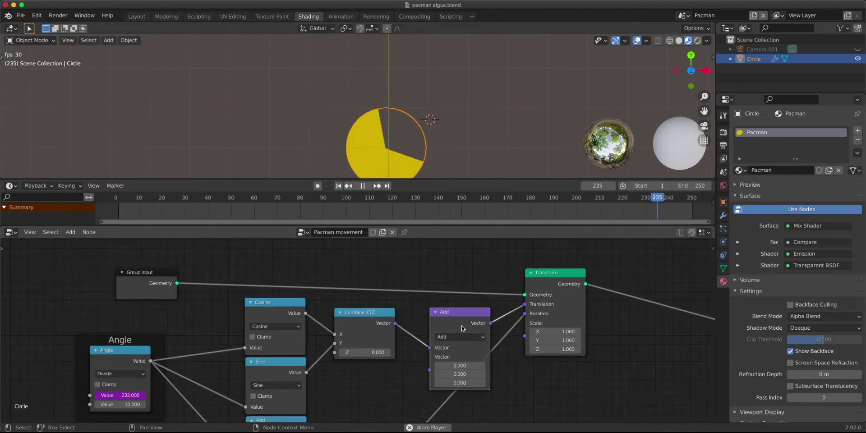
Step: Reposition the vector math node, set all three components of its second vector to 3.2 and change its operation to Multiply
drag(462, 328, 456, 306)
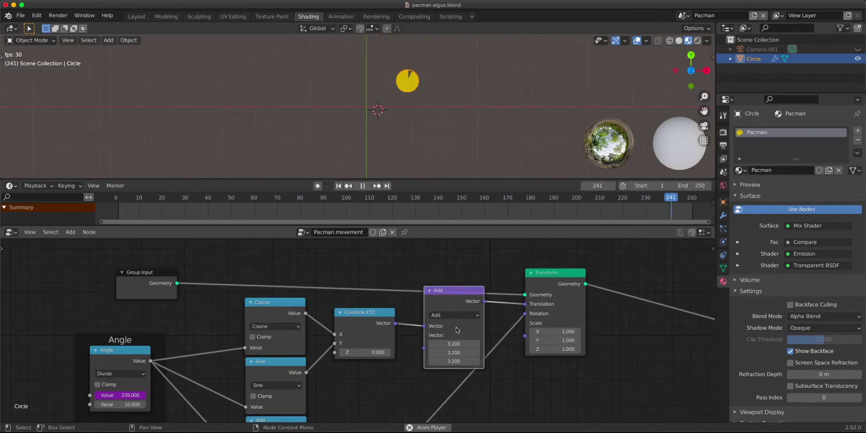
click(454, 315)
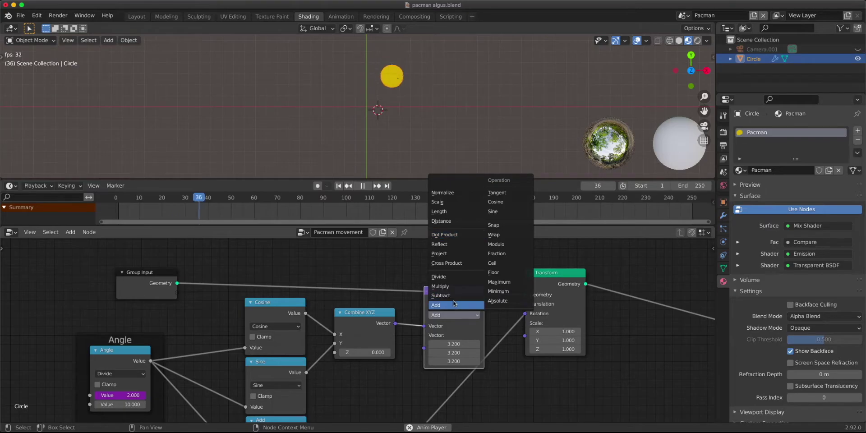
click(450, 287)
scroll(449, 291, up, 2)
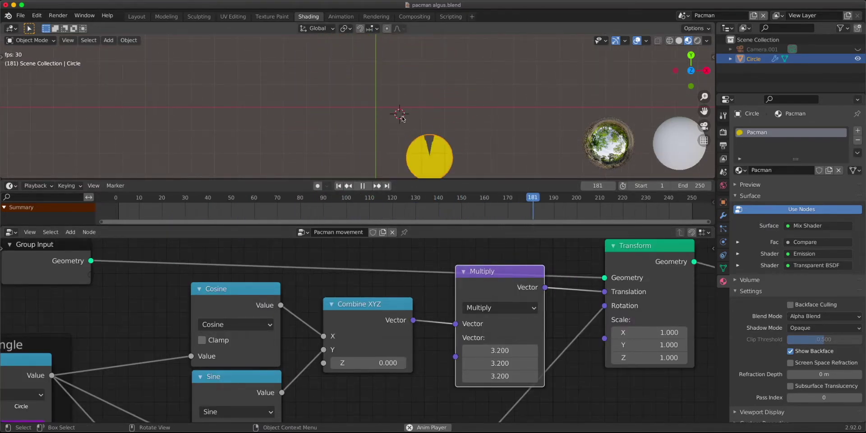
Step: Scrub through one full circle of Pac-Man's motion and set the animation's end frame to 107
key(Home)
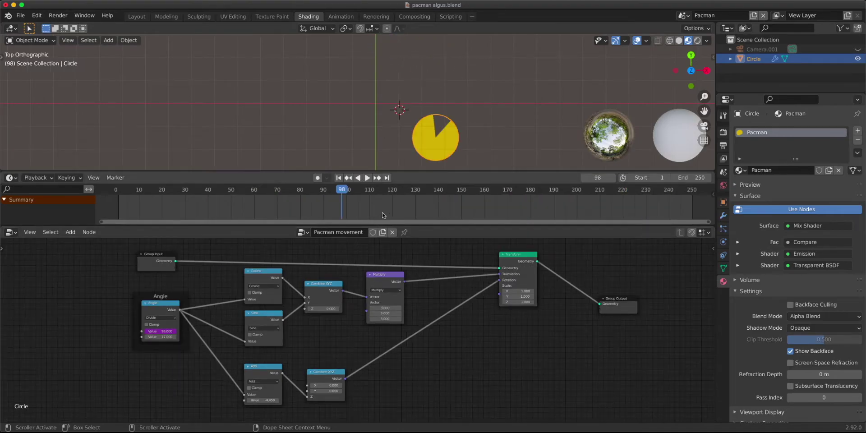
drag(346, 191, 353, 191)
drag(142, 191, 120, 191)
key(space)
drag(185, 195, 364, 195)
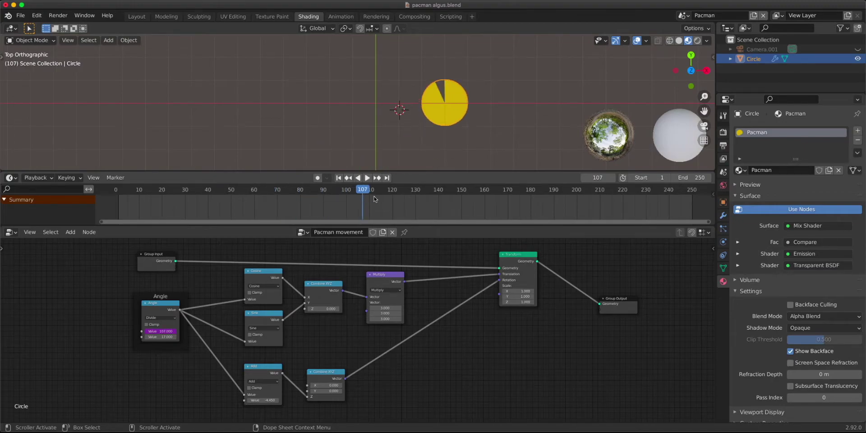
scroll(377, 199, up, 4)
click(692, 177)
text(107)
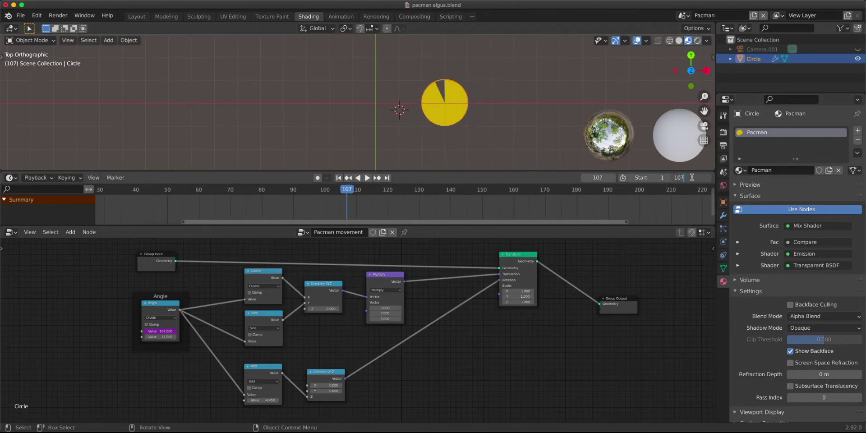
key(Return)
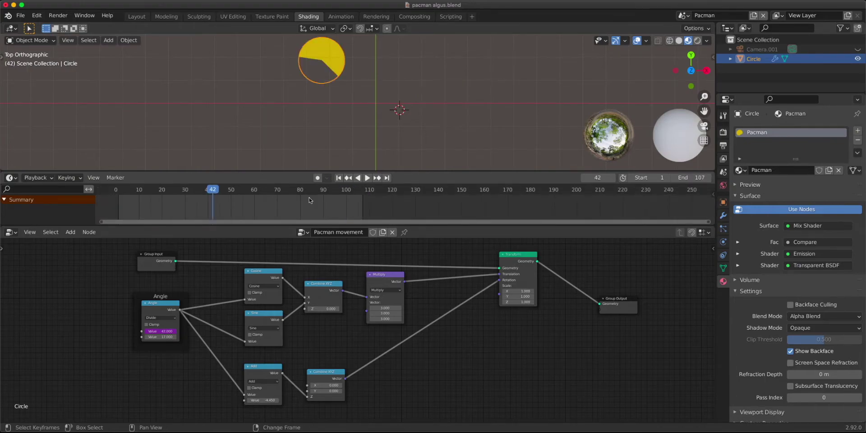
Step: Play the shortened animation to check that the circular movement loops smoothly
key(shift+Left)
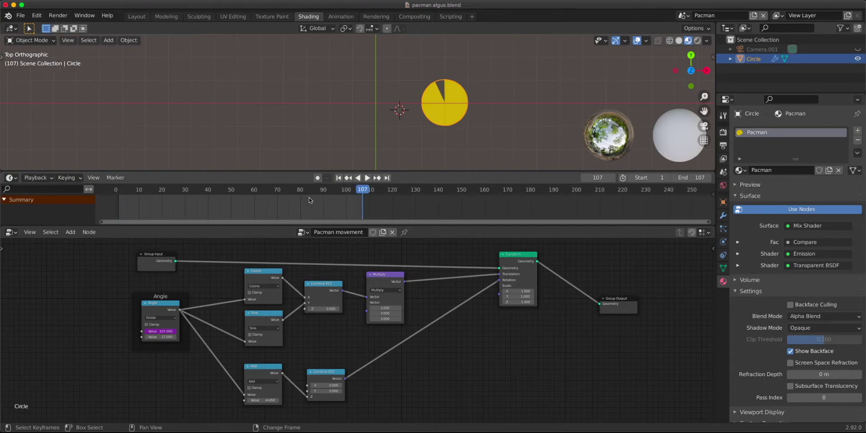
key(space)
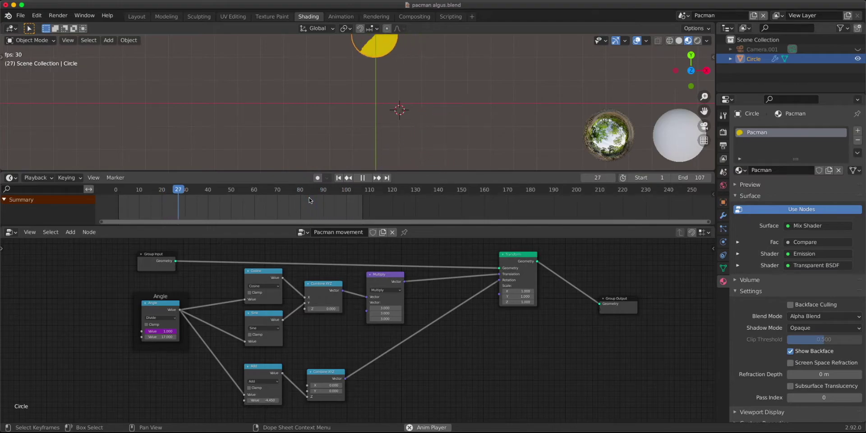
key(space)
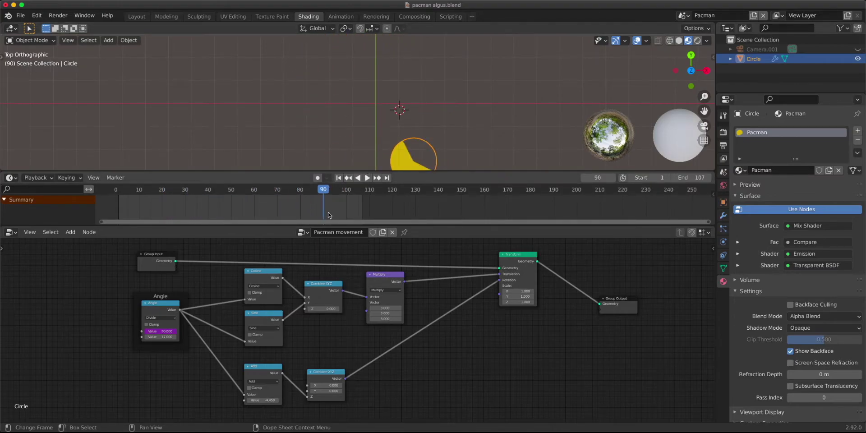
Step: Show the Pacman material's shader nodes, nudge the Divide node before Ping-Pong and replay the animation to check the mouth's timing
shift+middle_drag(454, 145, 447, 113)
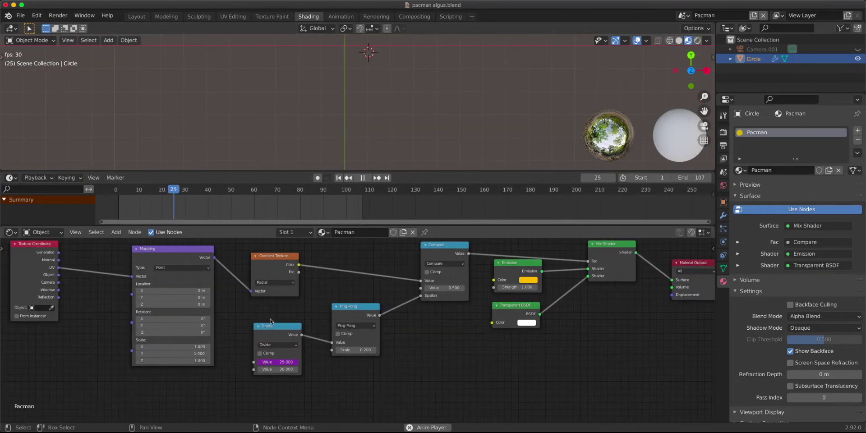
scroll(270, 321, up, 3)
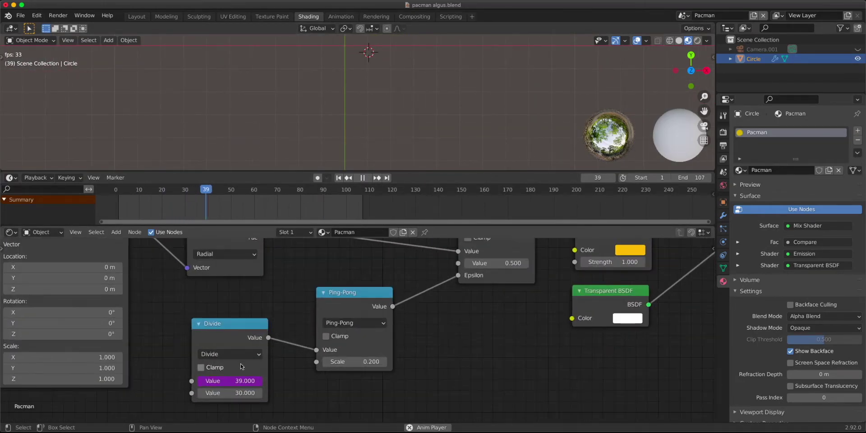
key(space)
click(215, 335)
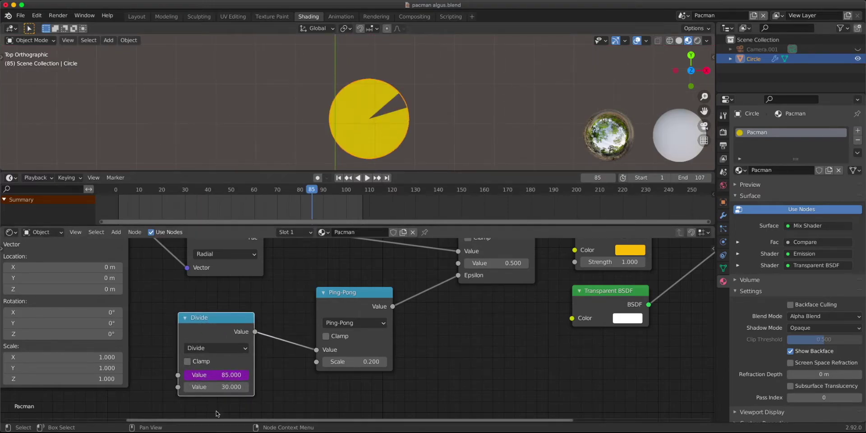
key(space)
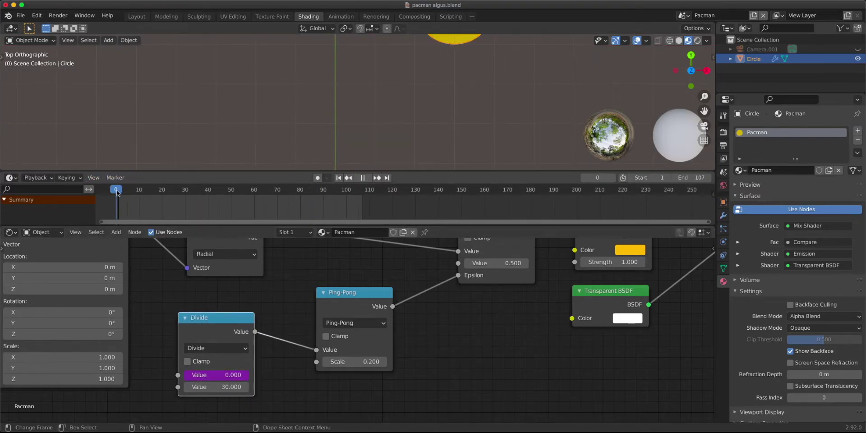
shift+middle_drag(427, 126, 375, 220)
mouse_move(216, 387)
mouse_down()
mouse_move(228, 387)
mouse_move(211, 388)
mouse_up()
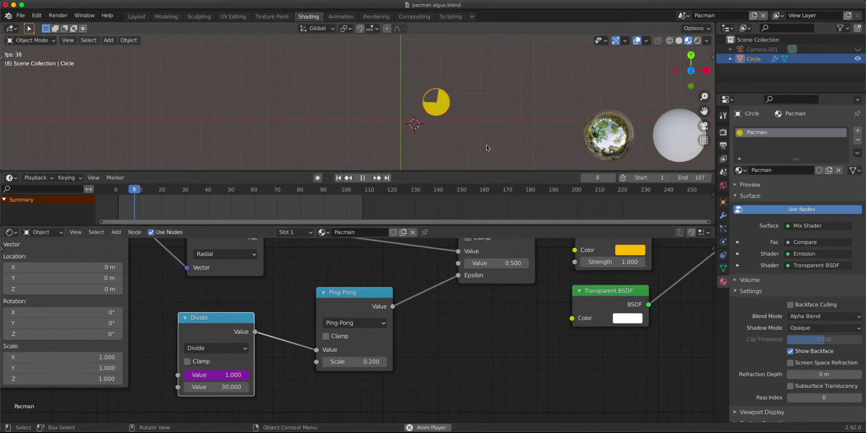
shift+middle_drag(470, 136, 441, 131)
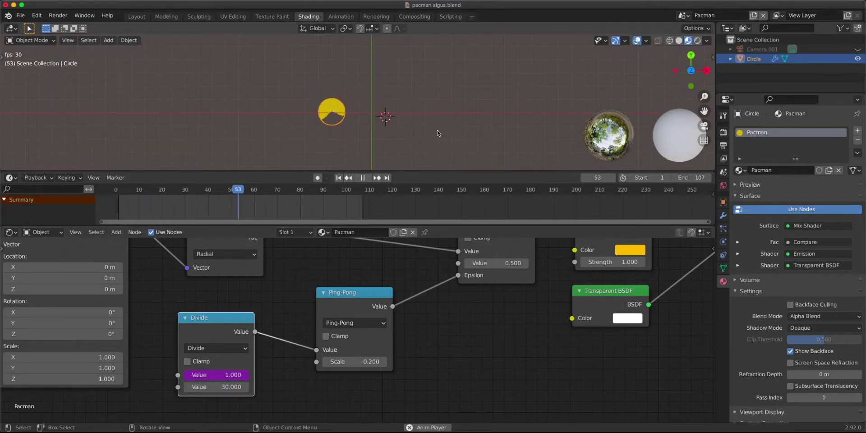
Step: Snap the 3D cursor to the world origin and add a mesh circle with 17 vertices there
key(space)
key(shift+s)
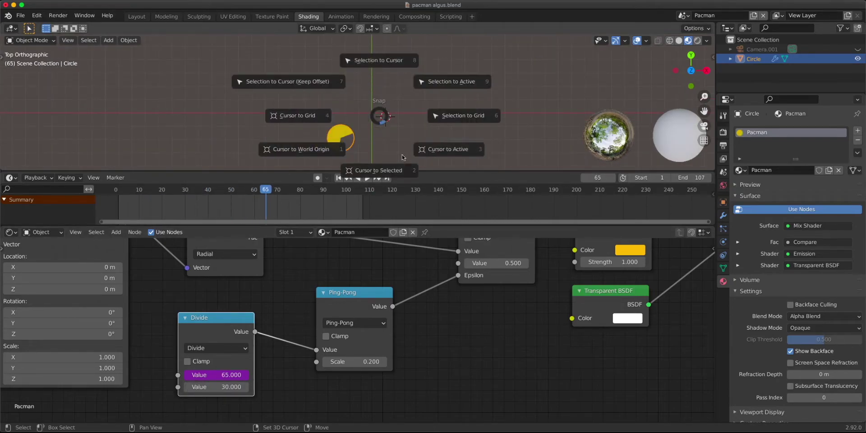
click(377, 138)
key(shift+a)
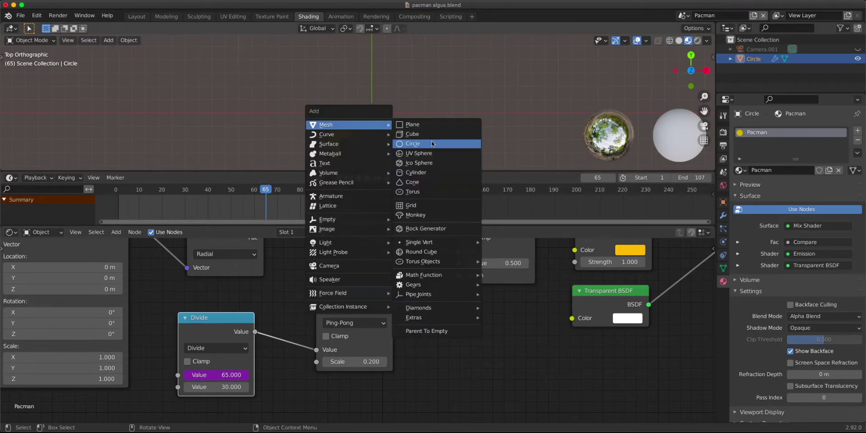
click(419, 140)
scroll(429, 145, up, 4)
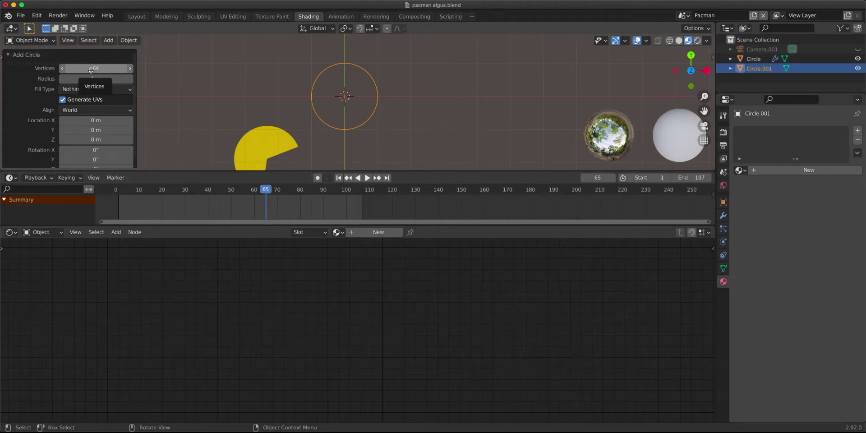
click(91, 68)
text(20)
Step: Scale the new circle by about 3.03 to match Pac-Man's path and play the animation to compare them
scroll(383, 125, down, 2)
key(s)
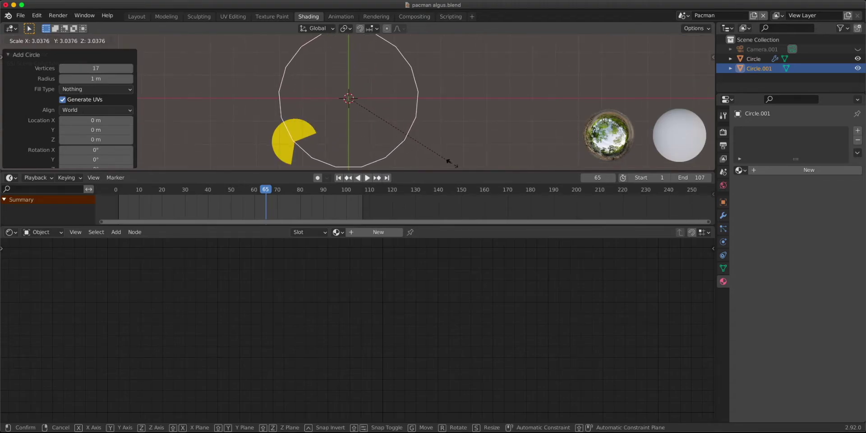
click(448, 161)
scroll(291, 103, up, 2)
scroll(422, 82, down, 3)
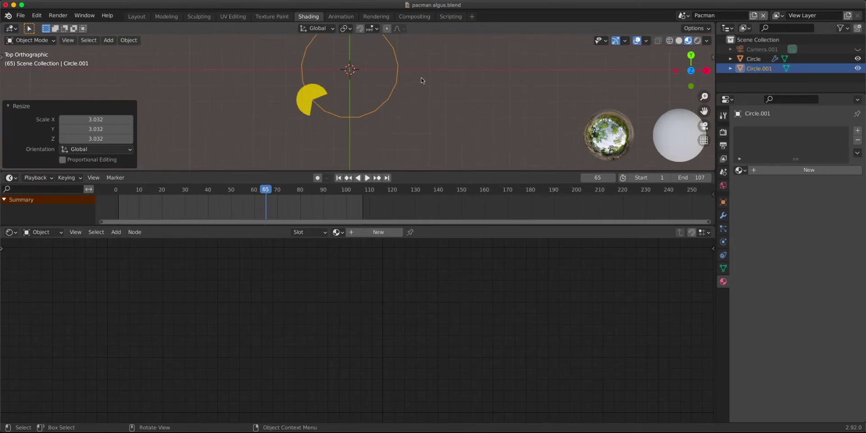
shift+middle_drag(327, 62, 336, 103)
key(space)
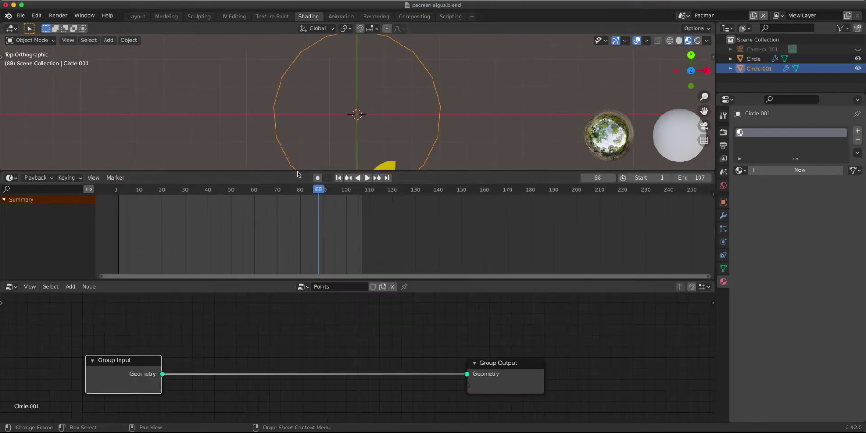
Step: Enlarge the 3D viewport and insert a Point Instance node between Group Input and Group Output in the Points node tree
drag(298, 180, 294, 238)
scroll(263, 148, up, 1)
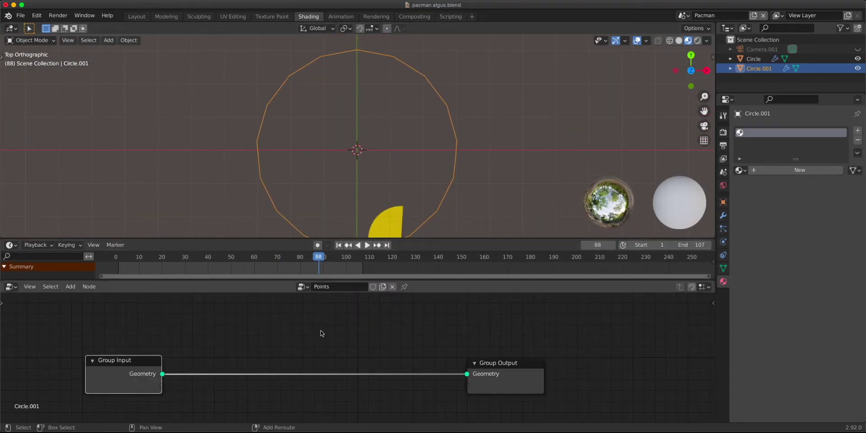
key(shift+a)
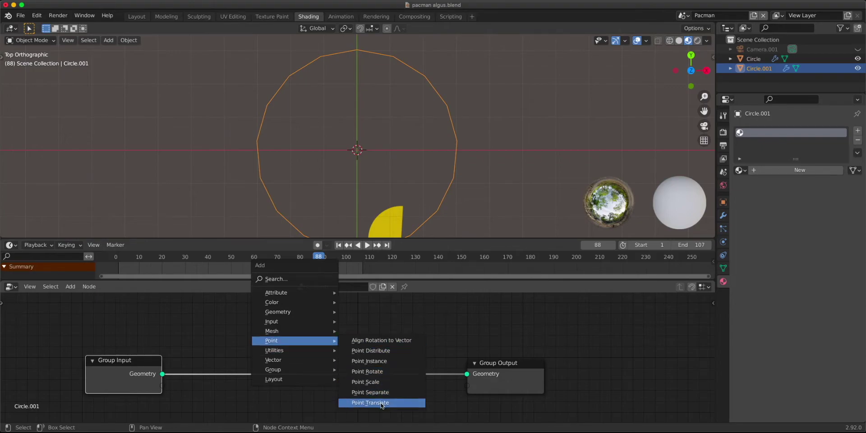
click(377, 361)
click(318, 345)
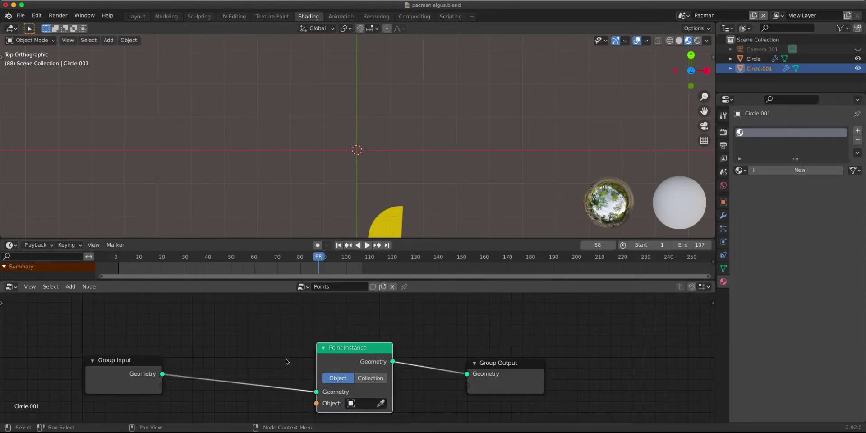
scroll(351, 344, down, 1)
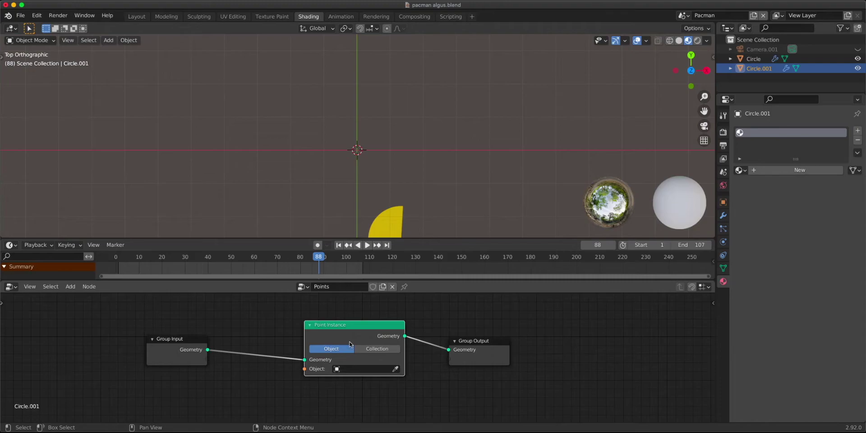
Step: Add a filled mesh circle, move it about -9.34 m along X and reselect the 17-vertex circle
key(shift+a)
click(375, 145)
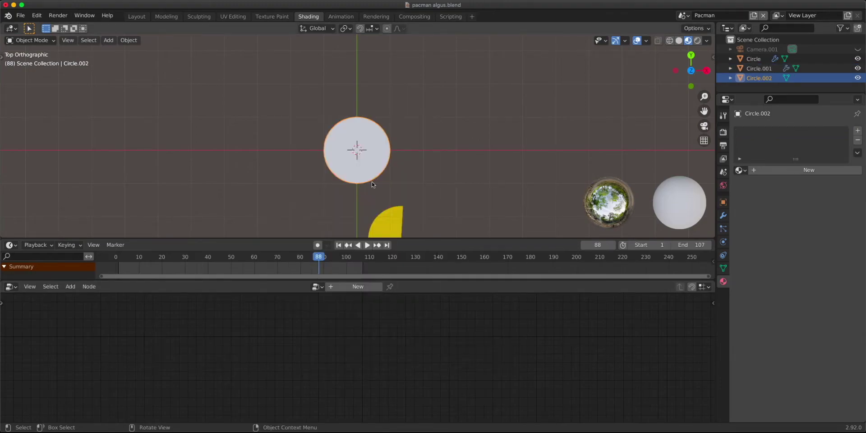
key(g)
click(73, 177)
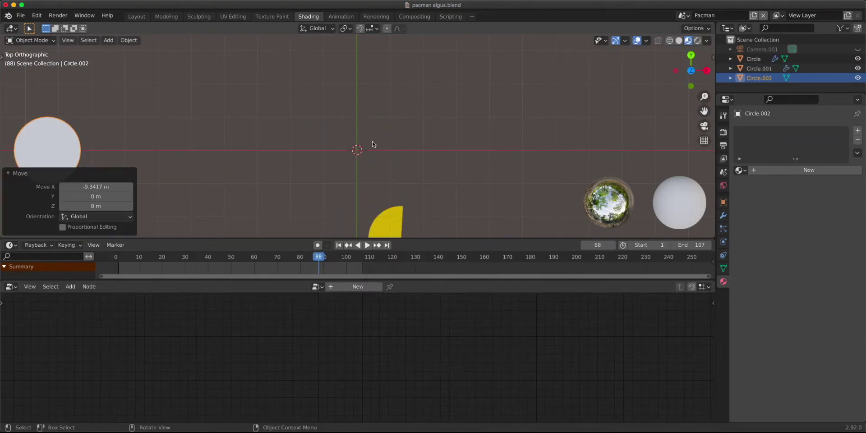
click(373, 145)
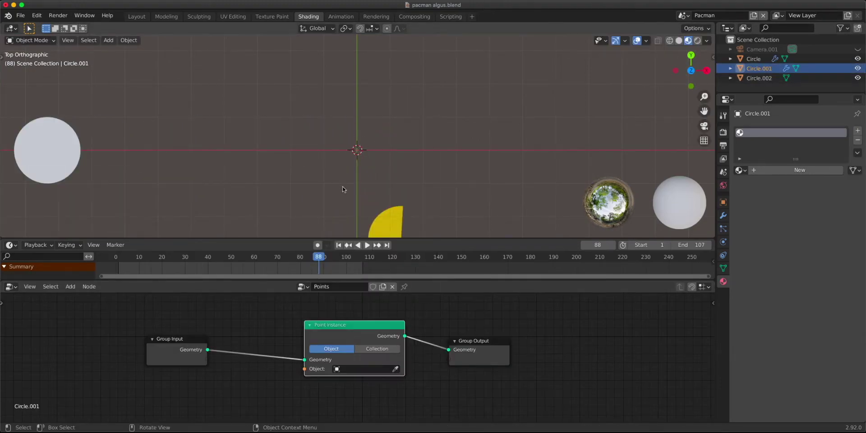
Step: Set Circle.002 as the instanced object of the Point Instance node
scroll(354, 377, up, 1)
click(355, 370)
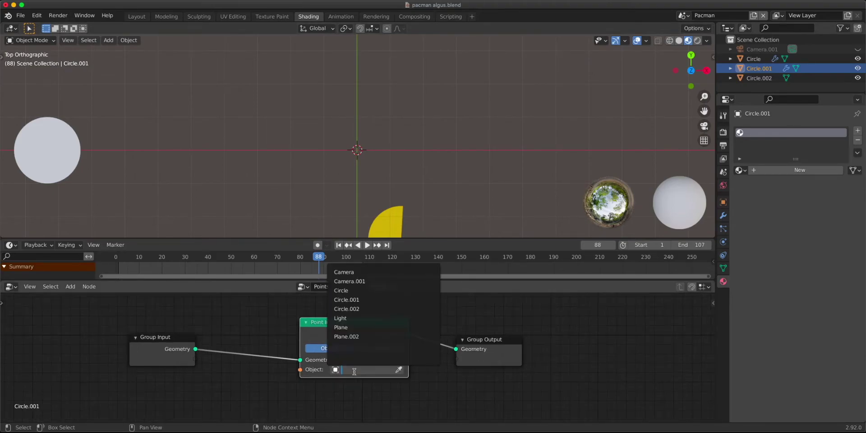
click(364, 310)
Step: Spread the nodes apart and insert an Attribute Fill node between Group Input and Point Instance
drag(163, 338, 84, 337)
drag(357, 322, 277, 328)
key(shift+a)
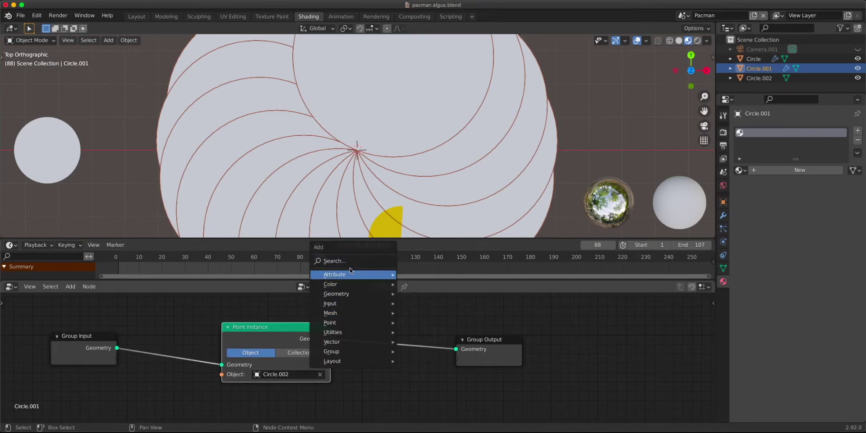
mouse_move(362, 276)
click(443, 298)
click(207, 364)
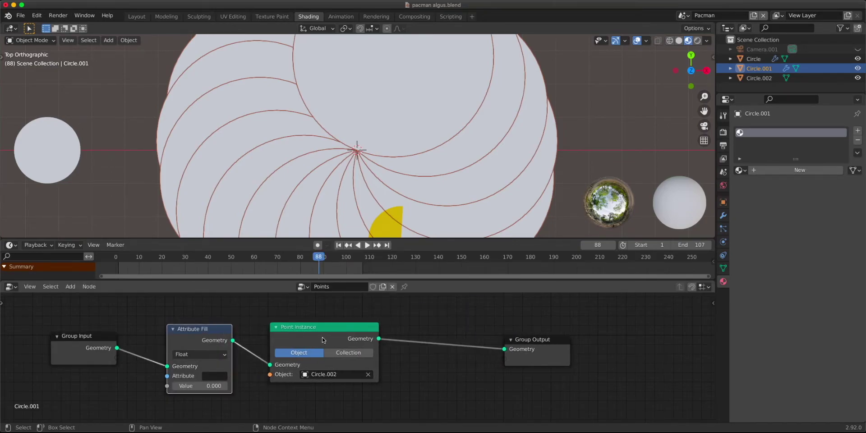
Step: Make the Attribute Fill node write the scale attribute with a value of 0.060
middle_drag(242, 340, 295, 338)
scroll(295, 338, up, 2)
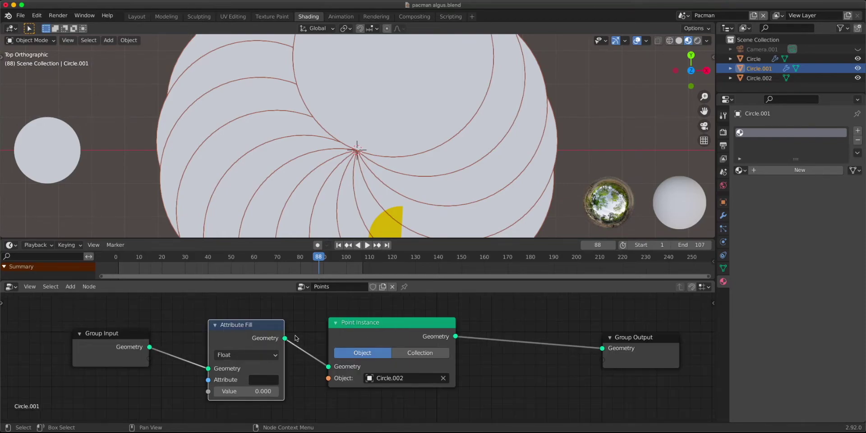
click(271, 380)
text(scale)
key(Return)
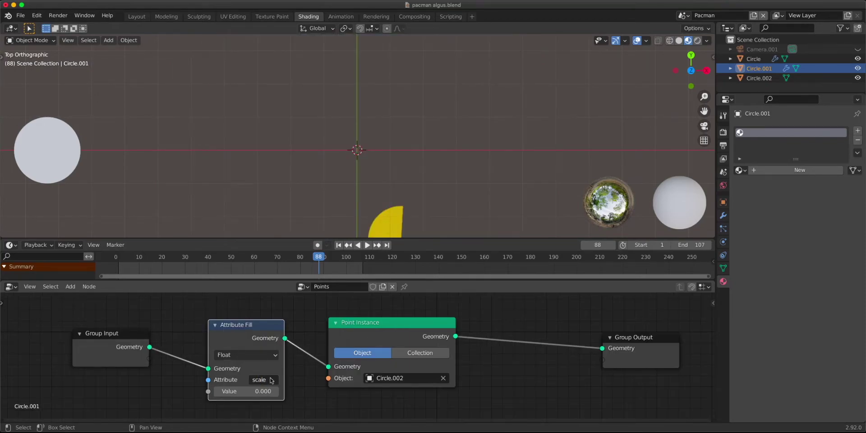
shift+drag(245, 391, 264, 391)
Step: Play the animation with the viewport overlays hidden to check Pac-Man against the ring of dots
shift+middle_drag(397, 181, 361, 129)
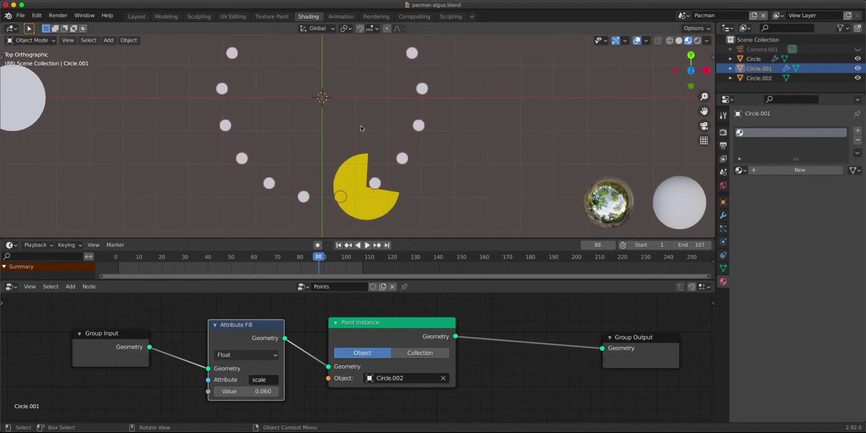
scroll(380, 190, down, 2)
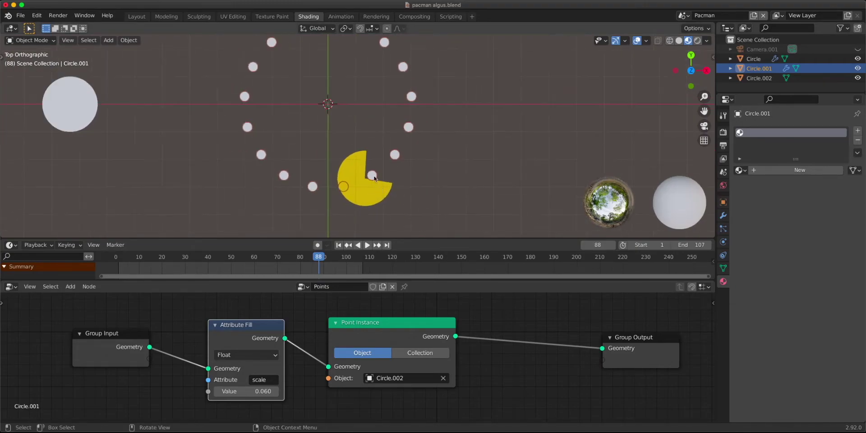
shift+middle_drag(451, 135, 474, 164)
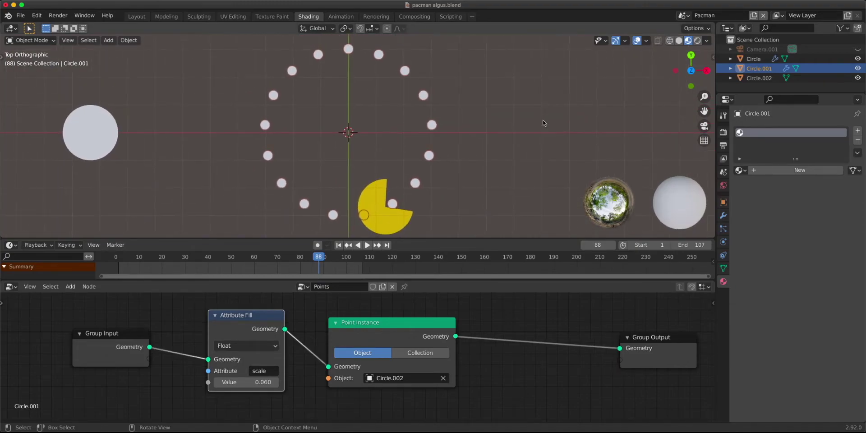
key(space)
click(636, 40)
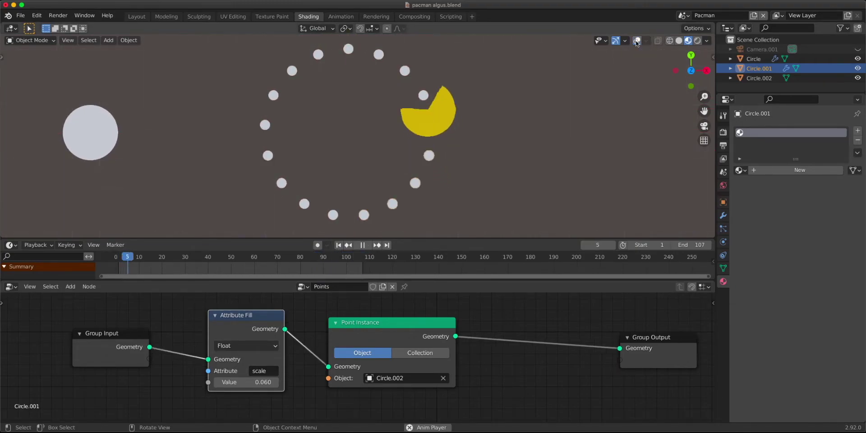
scroll(389, 170, down, 1)
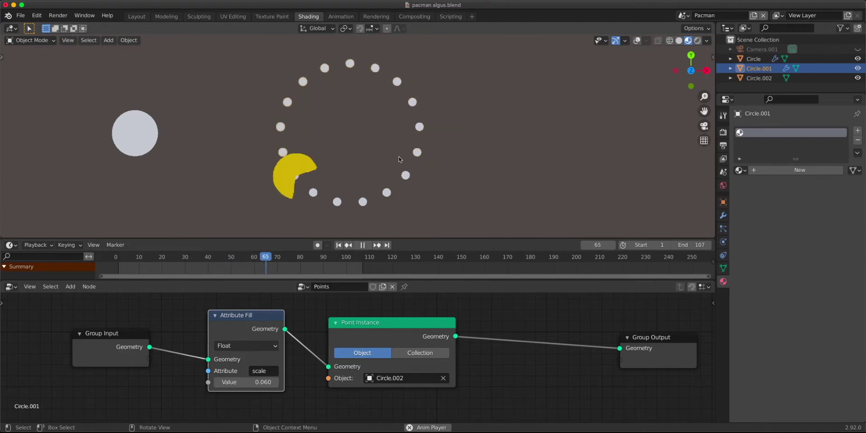
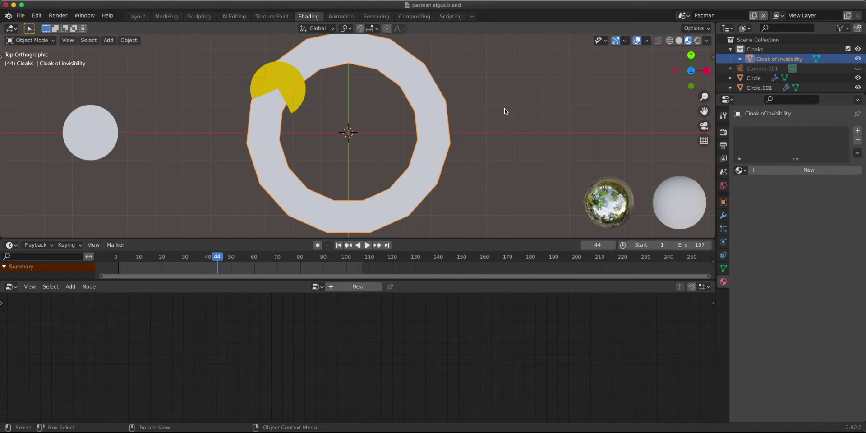
Step: Show the Holdout restriction toggle in the outliner and enable holdout for the Cloaks collection
click(841, 28)
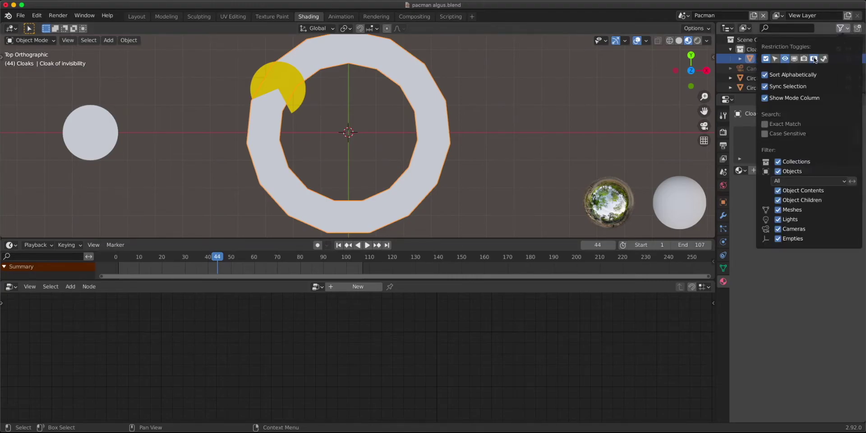
click(815, 59)
click(858, 49)
Step: Make sure the film background is transparent in the render settings and switch the viewport to Rendered shading
click(723, 132)
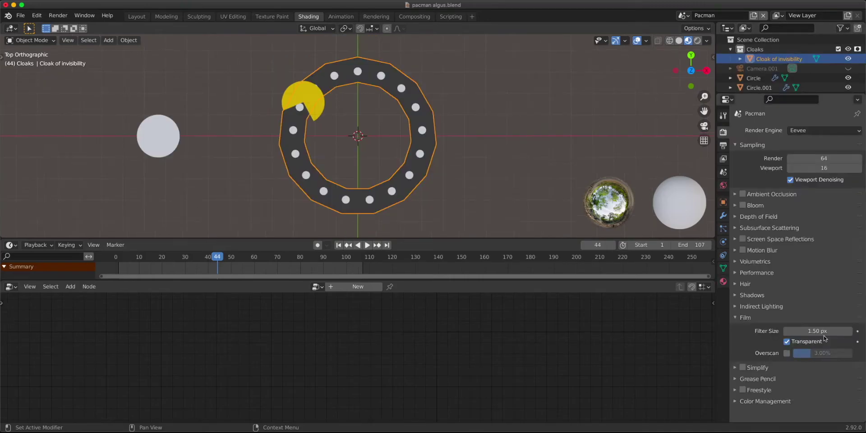
click(787, 342)
click(698, 41)
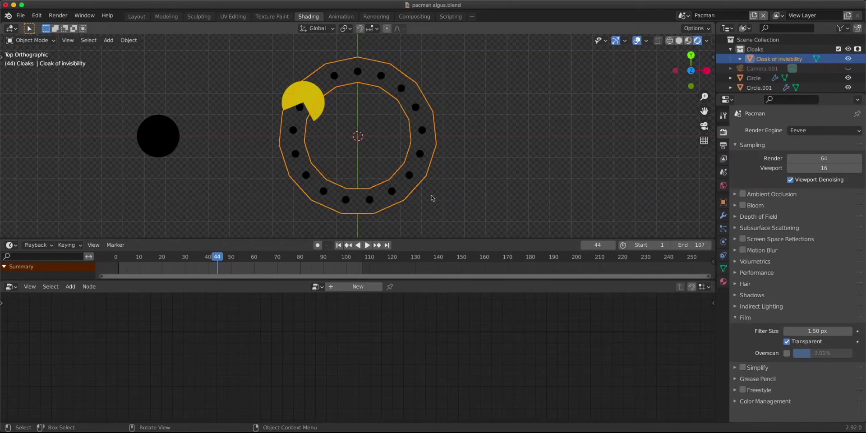
Step: Raise the Cloak of invisibility ring along Z so it covers the dots, and deselect it
middle_drag(434, 196, 435, 171)
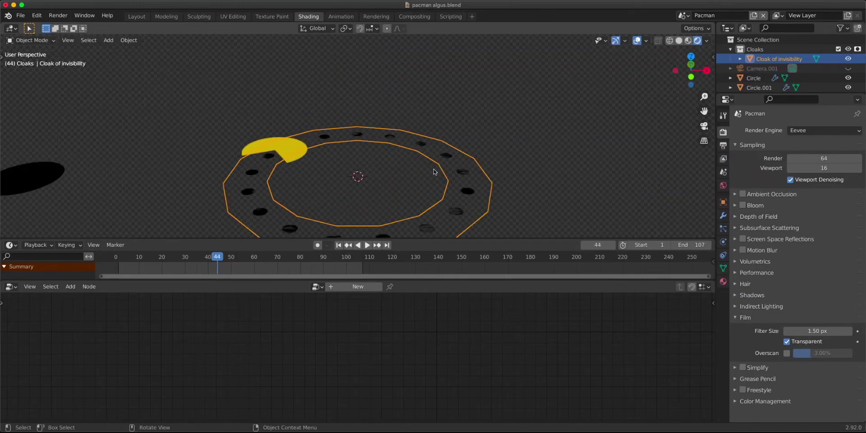
key(g)
key(z)
click(439, 168)
click(539, 91)
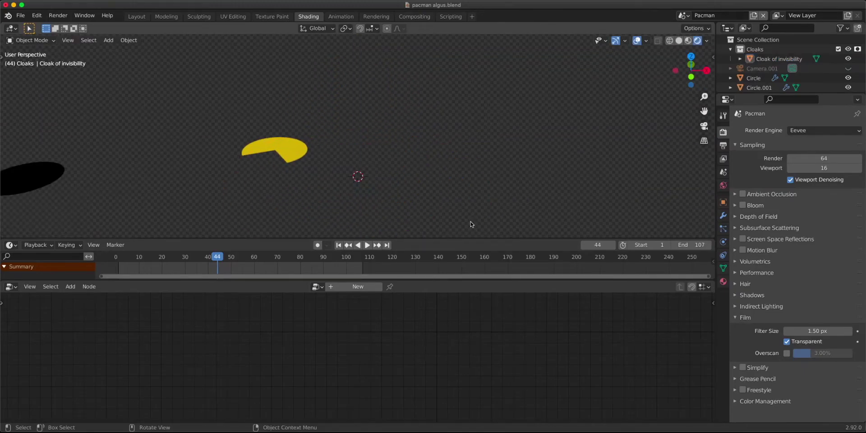
Step: Return to the top view and play the animation to check the cloaked dots
middle_drag(472, 224, 469, 61)
click(691, 63)
key(space)
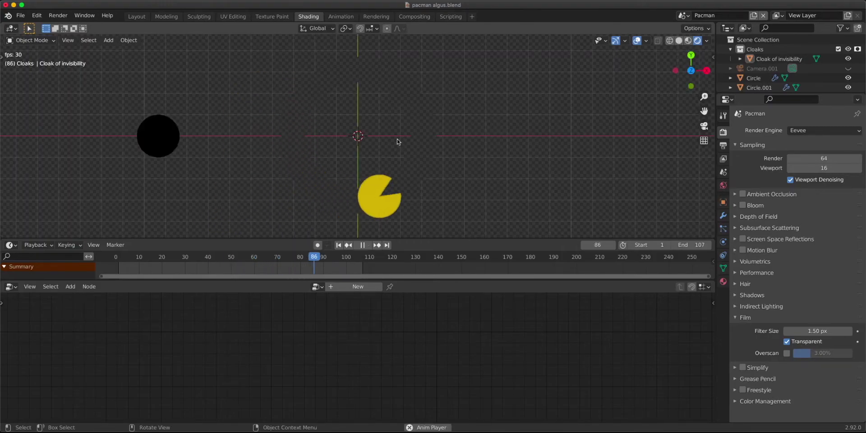
Step: Stop playback and split the Cloak of invisibility mesh in Edit Mode at its upper-left and bottom cross edges
click(412, 154)
key(space)
key(Tab)
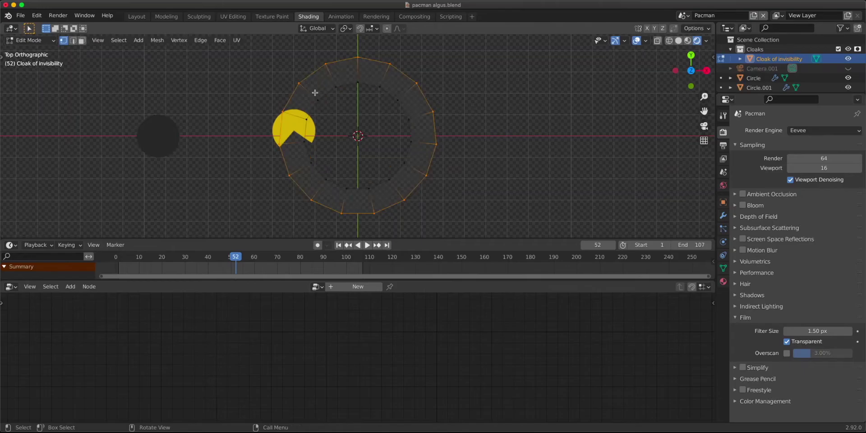
click(315, 94)
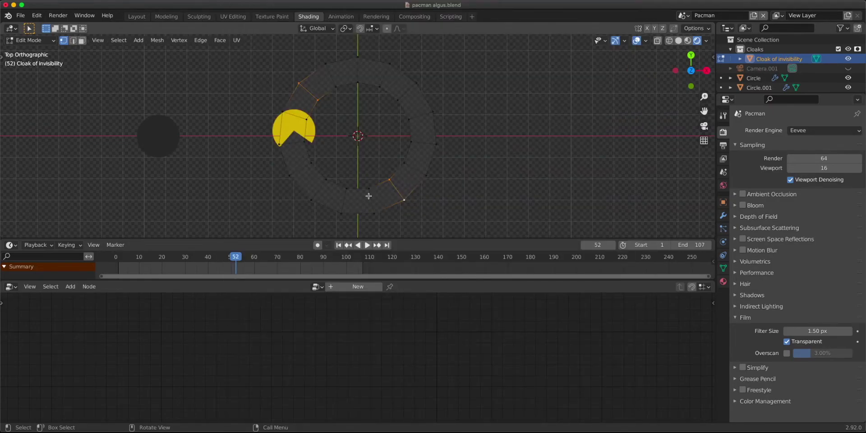
scroll(261, 197, up, 1)
key(g)
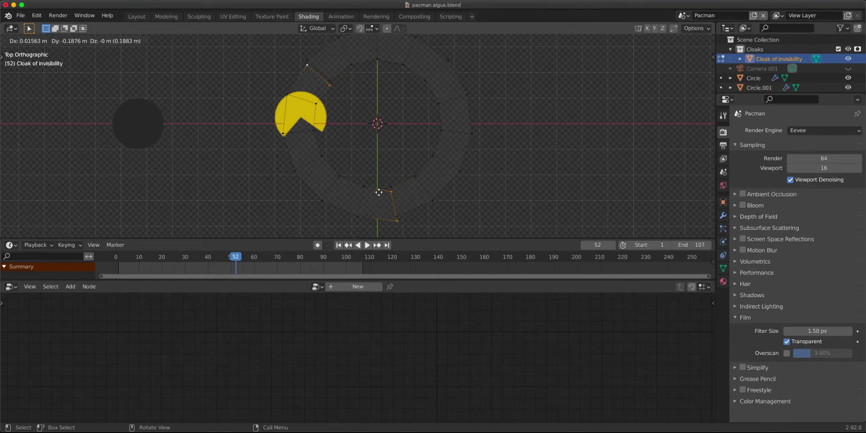
click(379, 193)
Step: Delete the vertices of the cloak's right-hand section, leave Edit Mode and play the animation
key(alt+a)
key(l)
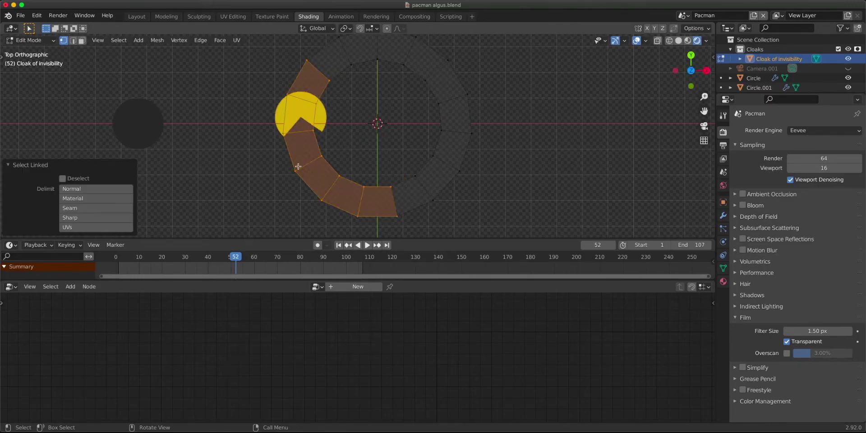
key(alt+a)
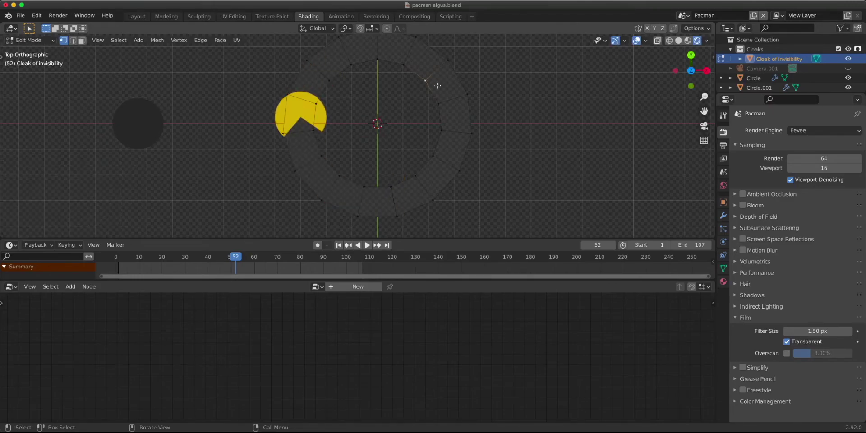
key(l)
key(x)
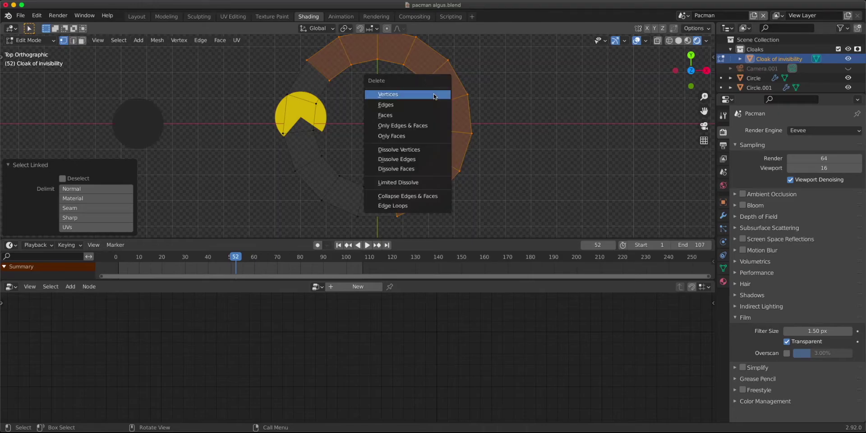
click(434, 94)
key(Tab)
key(space)
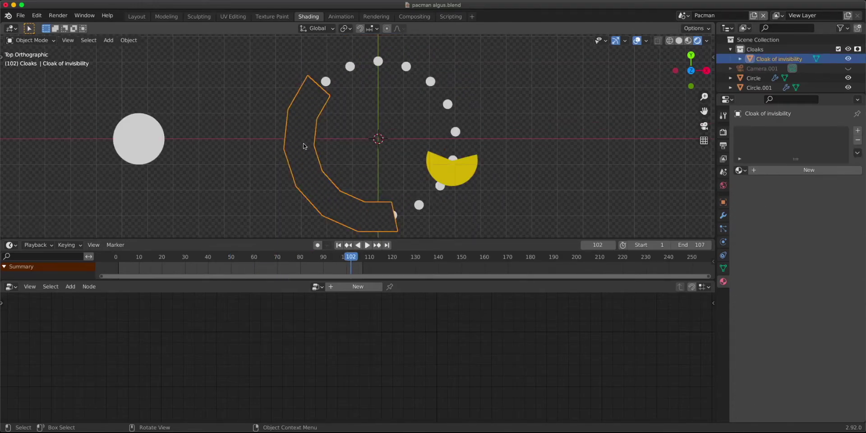
Step: Select Pac-Man and examine the Angle node and its connections in the Pacman movement node tree
click(454, 178)
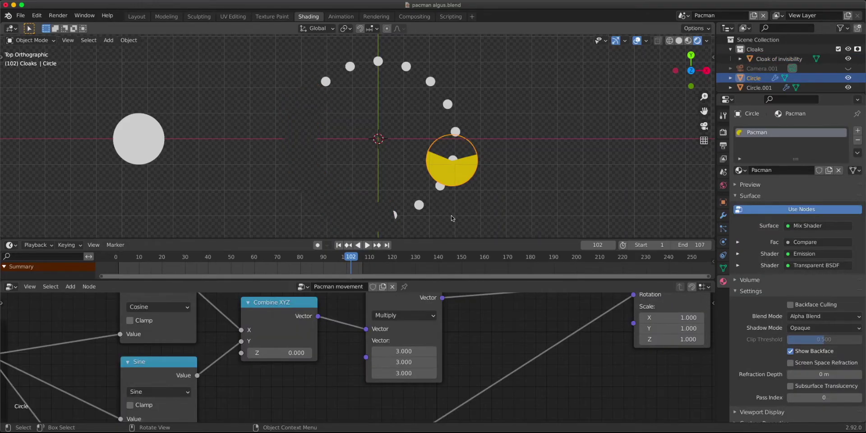
scroll(337, 367, down, 4)
middle_drag(281, 369, 407, 323)
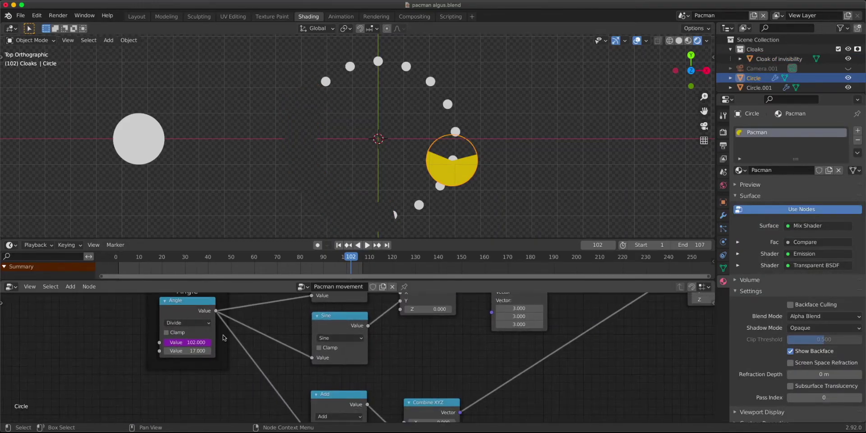
middle_drag(225, 325, 247, 359)
scroll(236, 361, up, 3)
drag(158, 345, 153, 338)
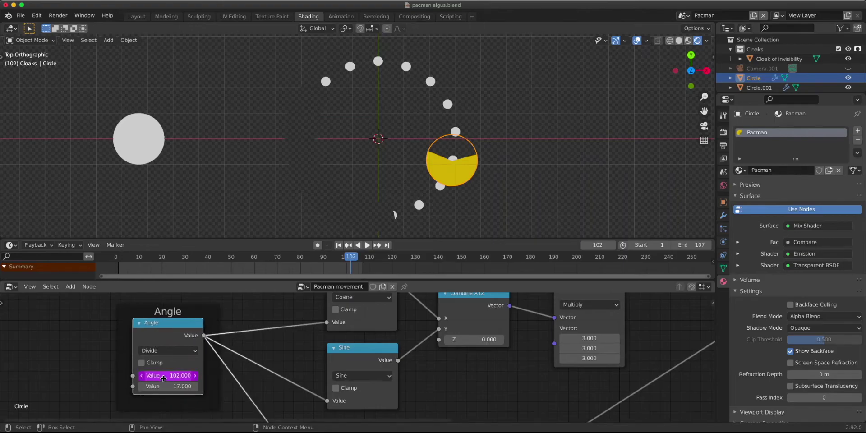
scroll(364, 365, down, 5)
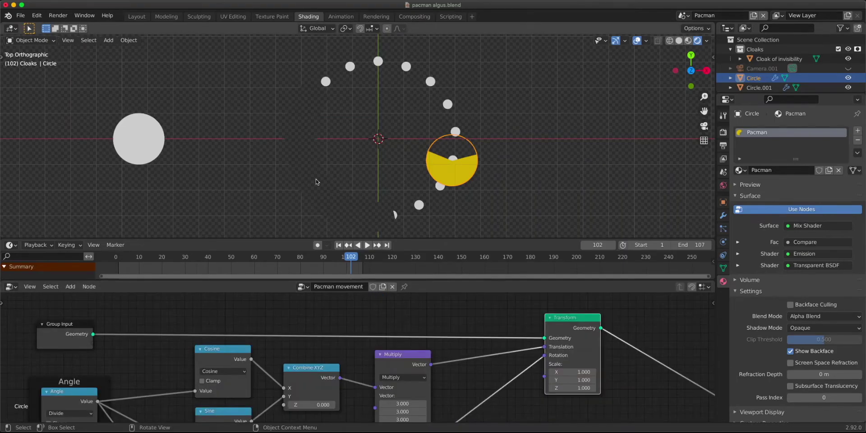
Step: Create a new geometry node tree on the Cloak of invisibility and insert a Transform node before Group Output
click(318, 182)
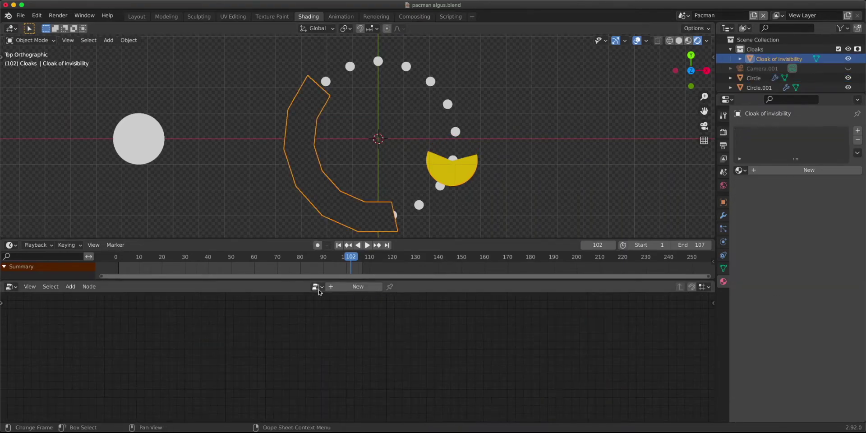
click(349, 286)
key(shift+a)
click(289, 290)
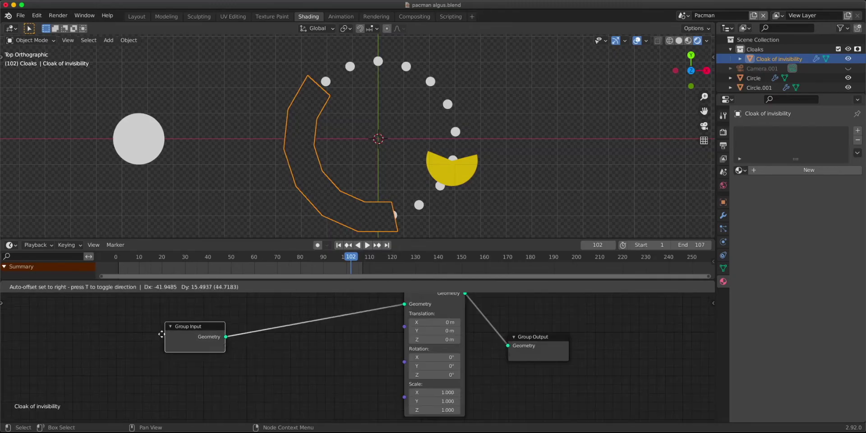
Step: Add a Combine XYZ node beside the Transform node and move Group Input aside to make room
drag(163, 333, 126, 325)
key(shift+a)
click(301, 323)
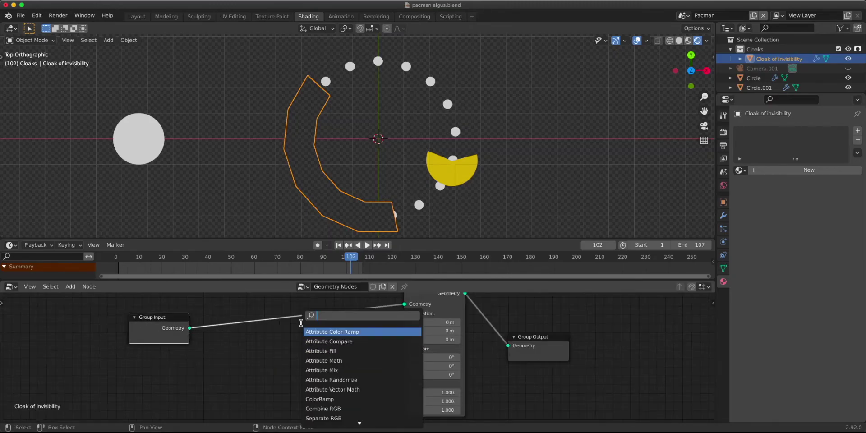
text(combin)
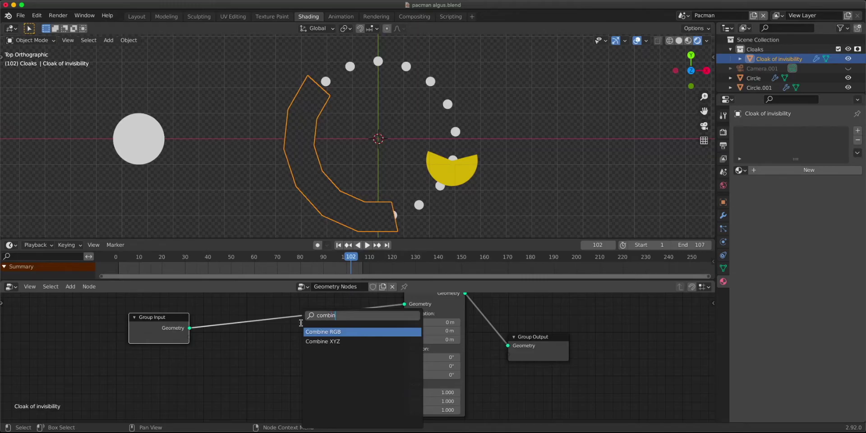
click(348, 342)
click(322, 364)
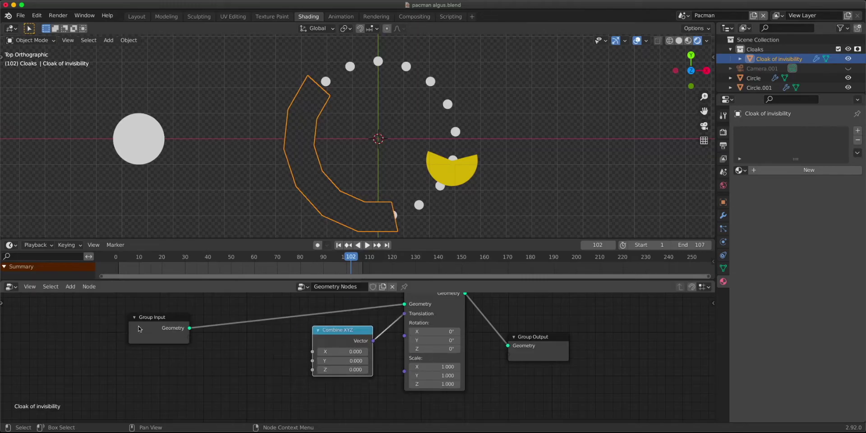
Step: Add a Math node that divides #frame by 10 and feed its result into the Z input of Combine XYZ
drag(139, 328, 118, 309)
key(shift+a)
text(math)
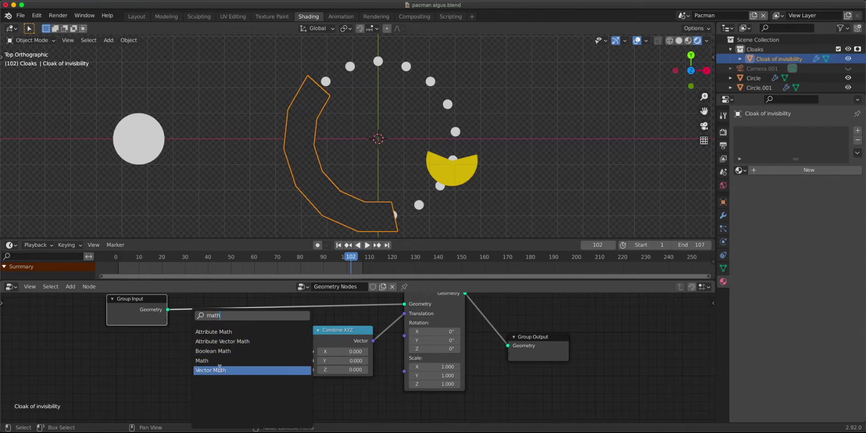
click(217, 361)
click(213, 371)
text(#frame)
key(Return)
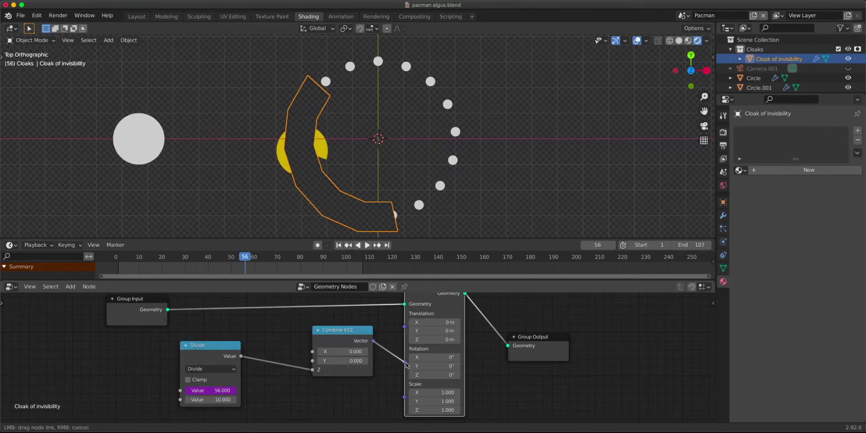
Step: Feed the Combine XYZ vector into the Transform node's Rotation and set the Divide node's divisor to 17 during playback
drag(406, 365, 405, 364)
middle_drag(289, 388, 276, 375)
key(space)
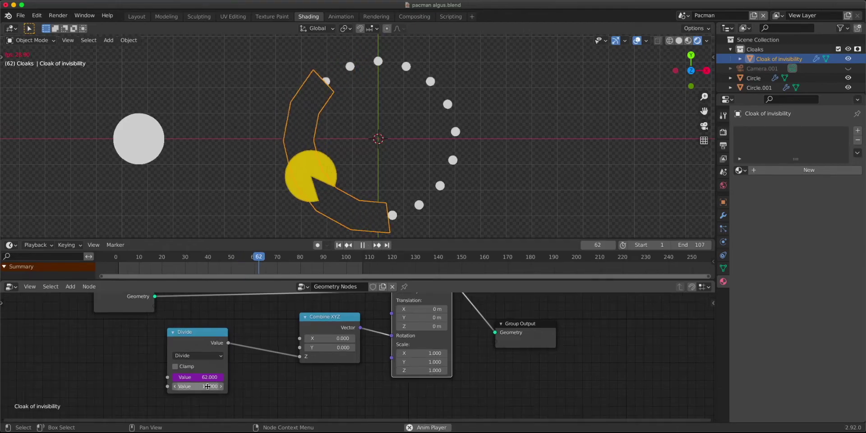
click(197, 388)
text(17)
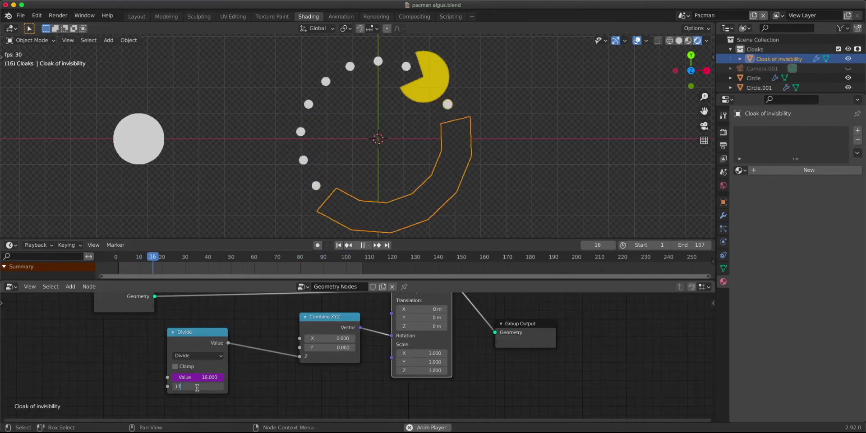
key(Return)
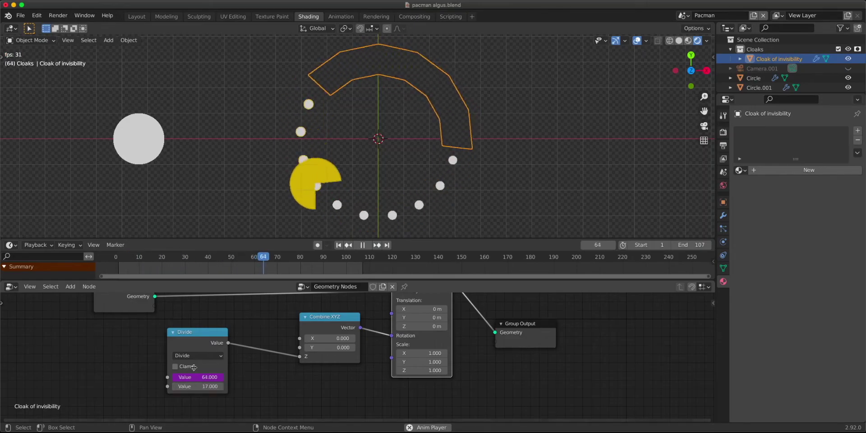
Step: Insert a Math node set to Add between Divide and Combine XYZ, with its second value at 7.950
drag(197, 339, 161, 343)
middle_drag(278, 314, 475, 306)
scroll(384, 333, up, 3)
drag(352, 332, 78, 328)
key(shift+a)
click(218, 315)
text(math)
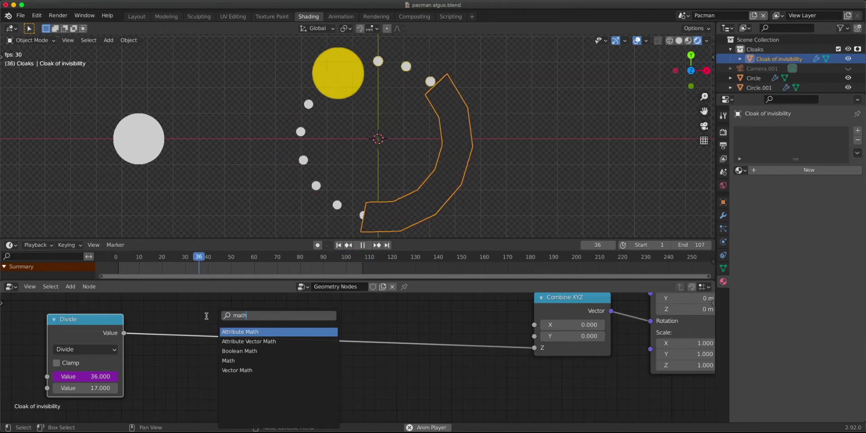
click(239, 361)
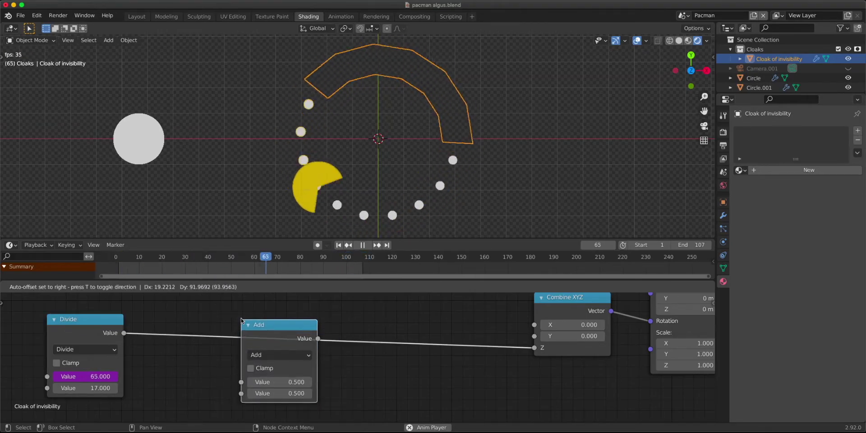
click(284, 403)
drag(283, 393, 289, 394)
drag(289, 393, 304, 393)
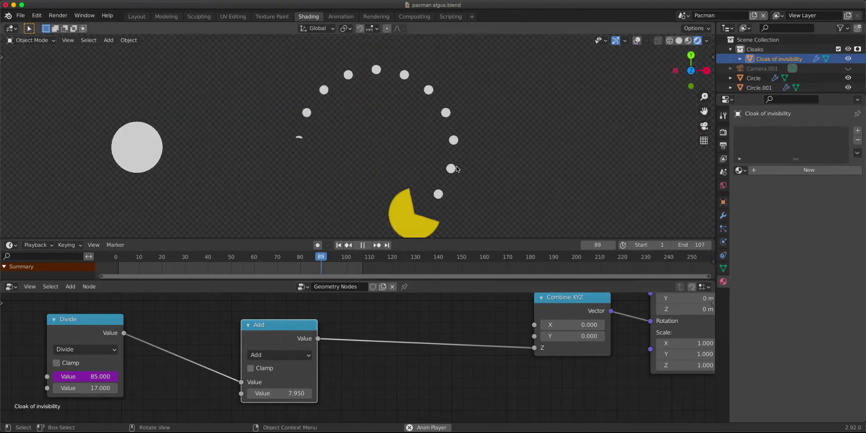
Step: Stop playback, rotate the cloak around the dot circle, and set the Math node after Add to Truncate
scroll(457, 170, down, 1)
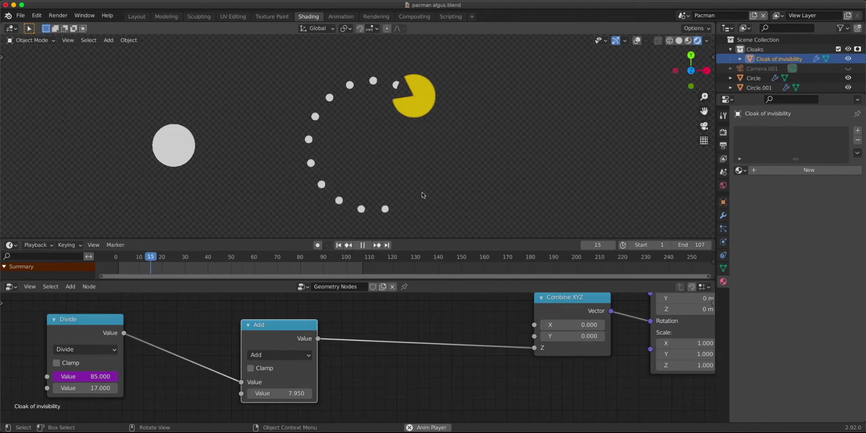
key(space)
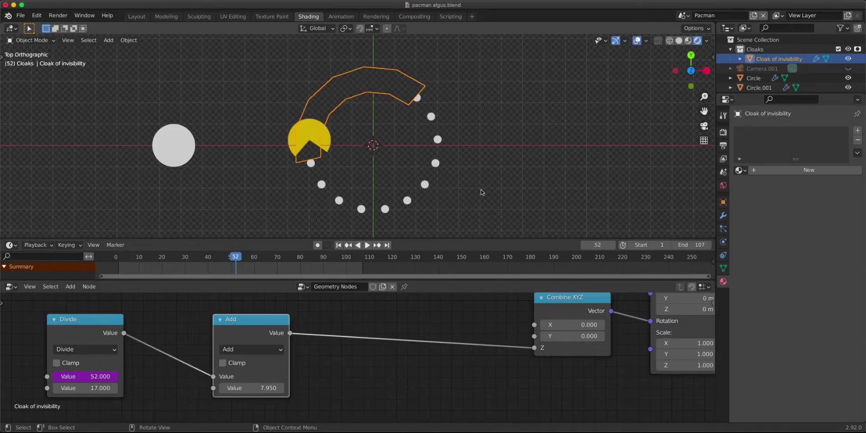
key(r)
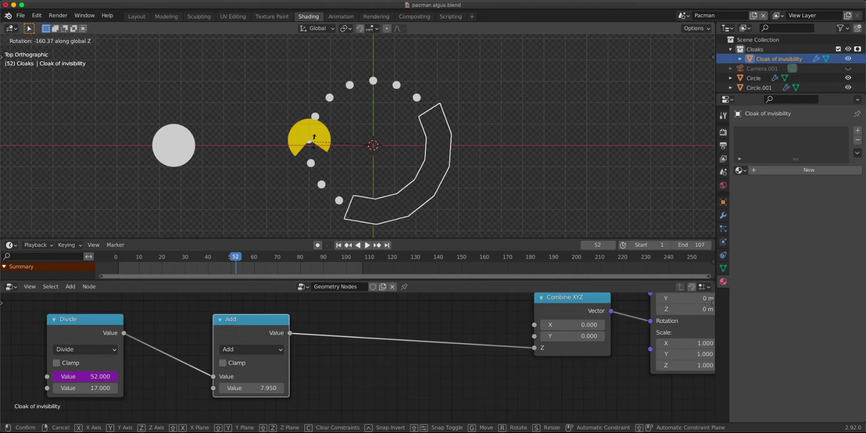
click(386, 211)
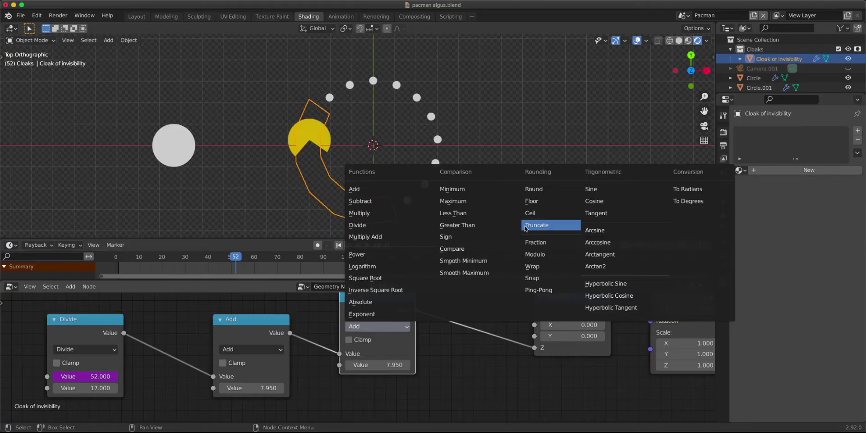
click(484, 212)
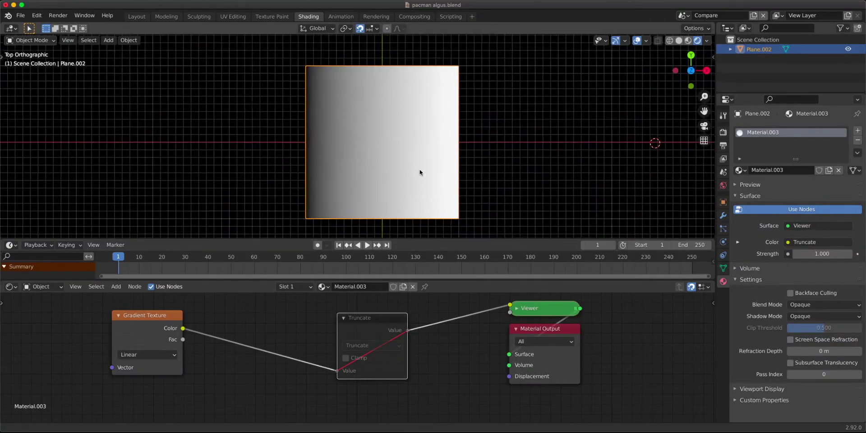
Step: In the Compare scene, toggle the Truncate node's muting to compare the gradient with and without truncation
scroll(419, 172, up, 1)
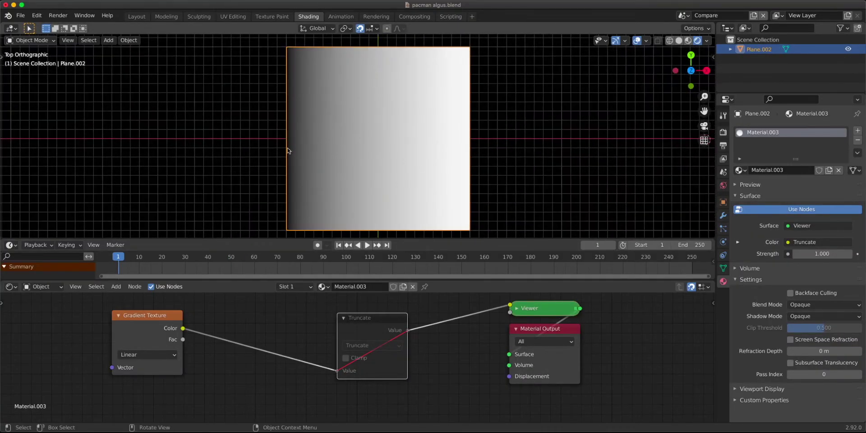
mouse_move(371, 330)
mouse_down()
mouse_move(348, 331)
mouse_move(363, 331)
mouse_up()
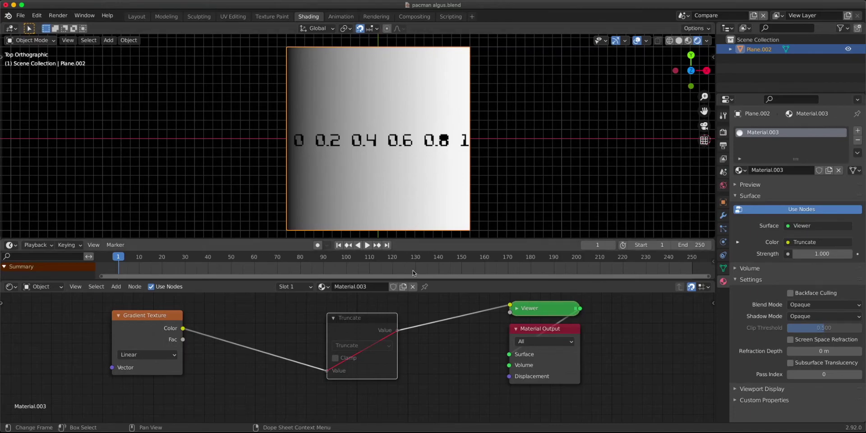
drag(361, 332, 362, 332)
key(m)
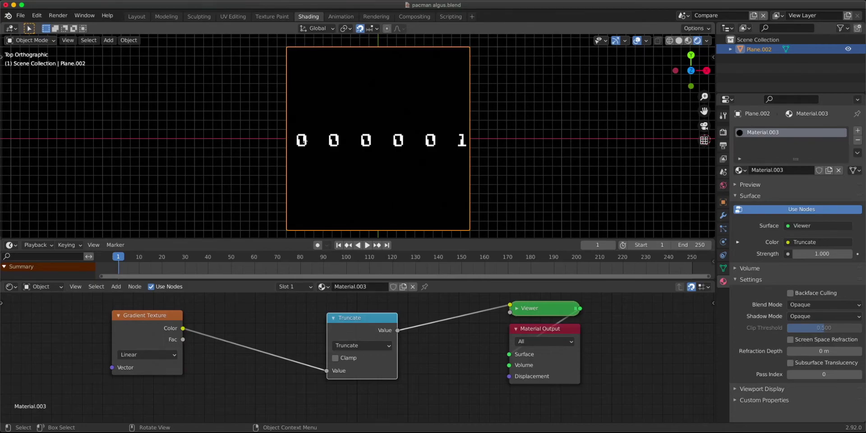
drag(350, 331, 344, 332)
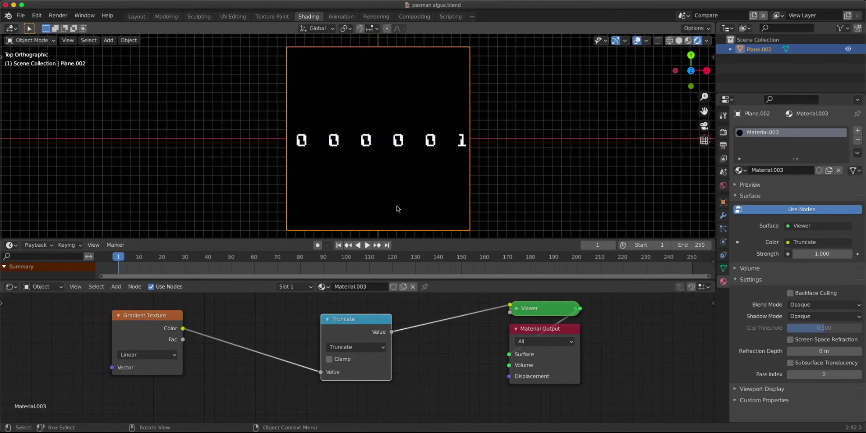
key(m)
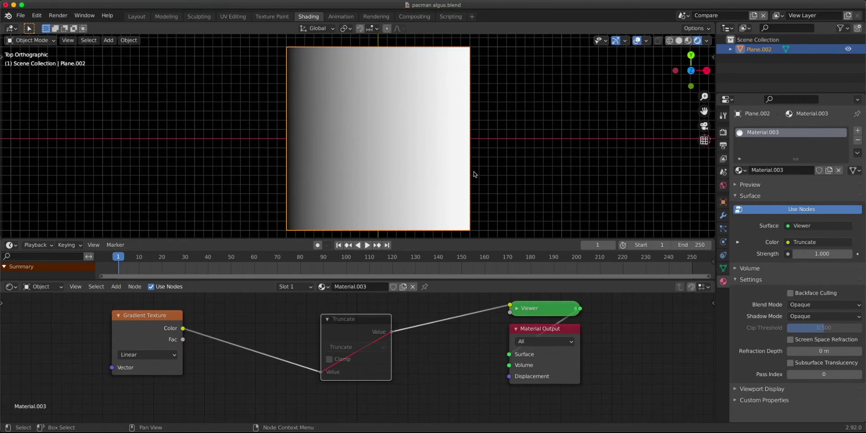
Step: Move the Truncate node closer to the Multiply node and unmute it
key(ctrl+z)
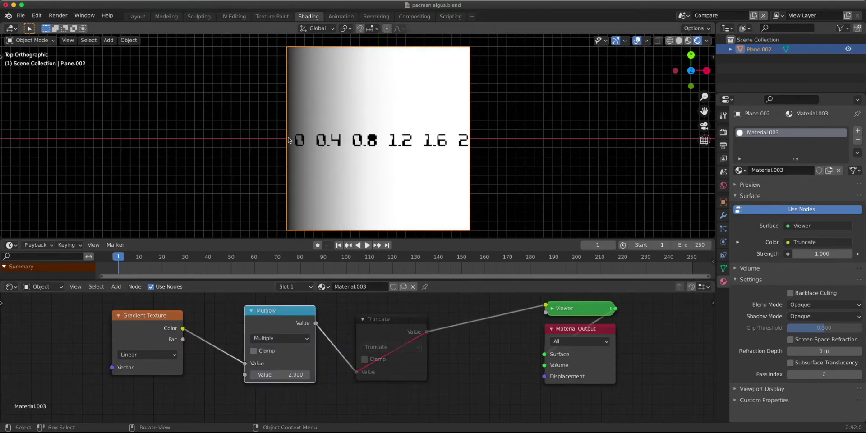
drag(387, 331, 365, 329)
key(m)
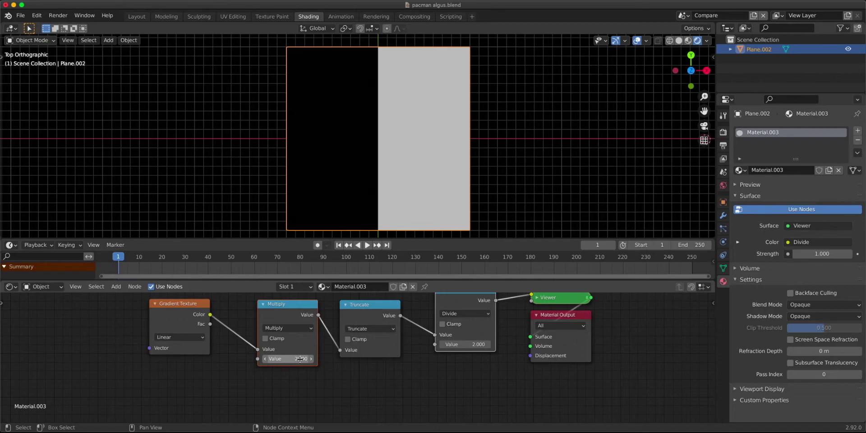
Step: Set the second value of both the Multiply node and the Divide node to 5
click(298, 358)
text(5)
key(Return)
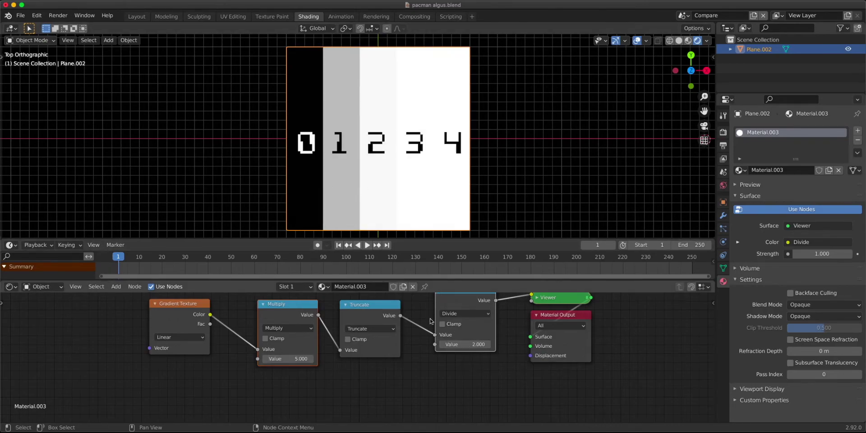
scroll(460, 335, up, 2)
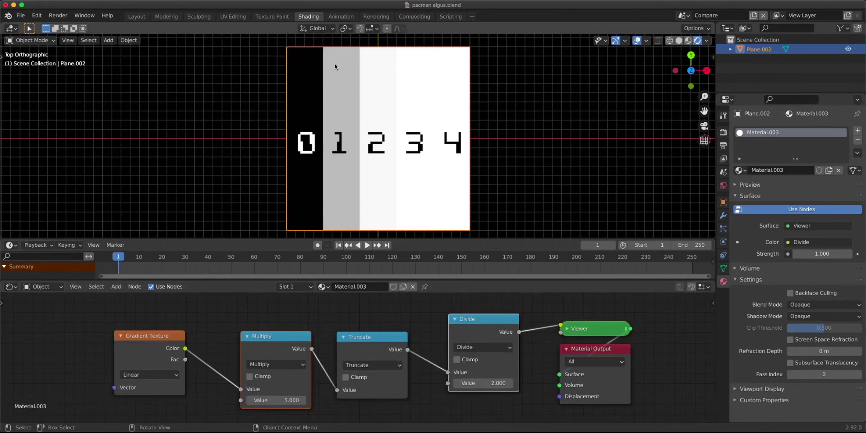
click(483, 383)
text(5)
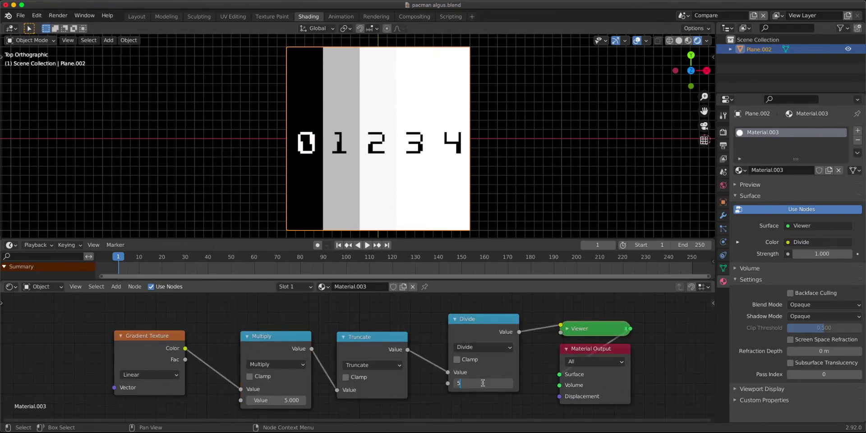
key(Return)
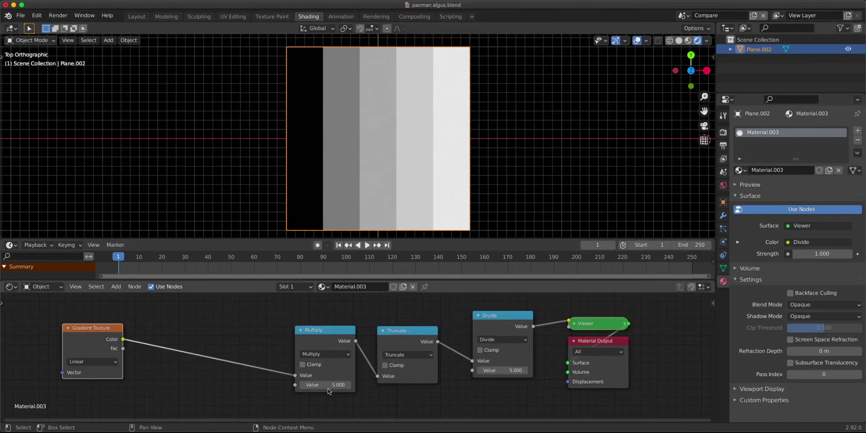
Step: Set both the Multiply and Divide values to 17 and line up the Divide node with its neighbours
click(326, 385)
text(17)
key(Return)
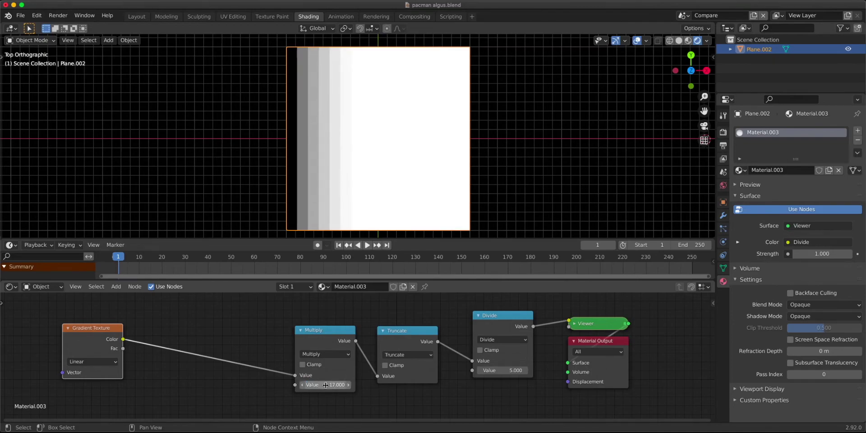
click(514, 370)
text(17)
key(Return)
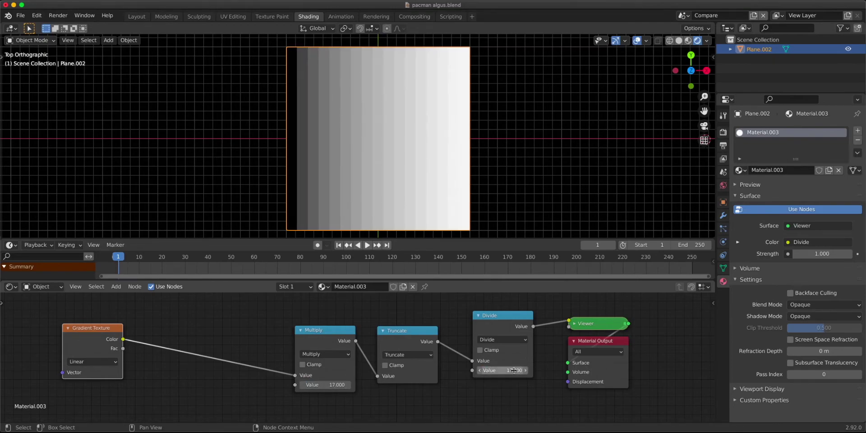
drag(503, 318, 500, 331)
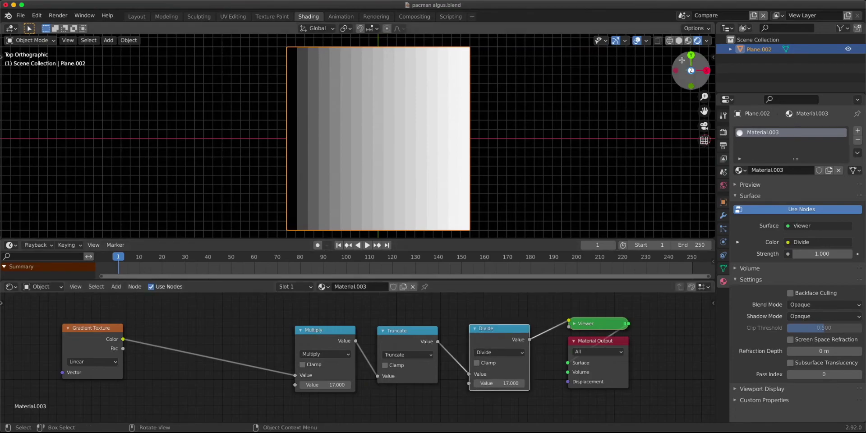
Step: Mute the Multiply, Truncate and Divide nodes together and return to the Pacman scene
drag(269, 318, 517, 365)
key(m)
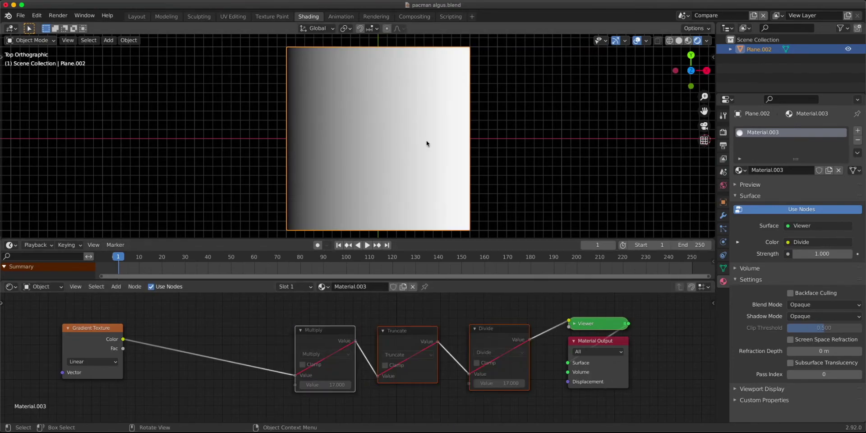
click(684, 15)
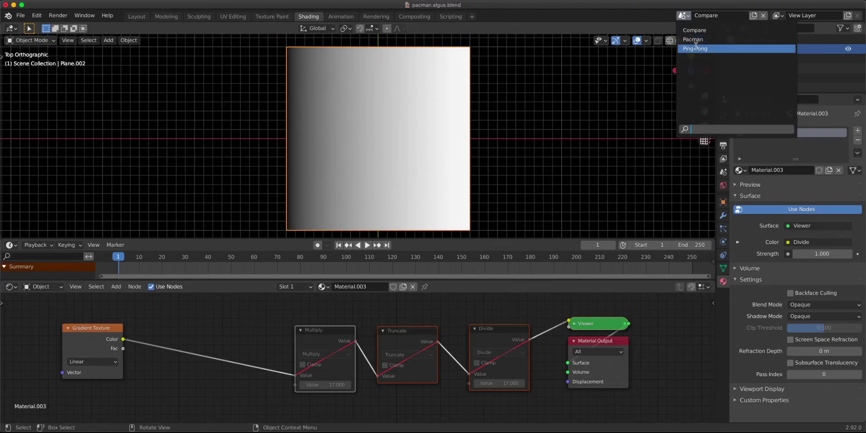
click(694, 40)
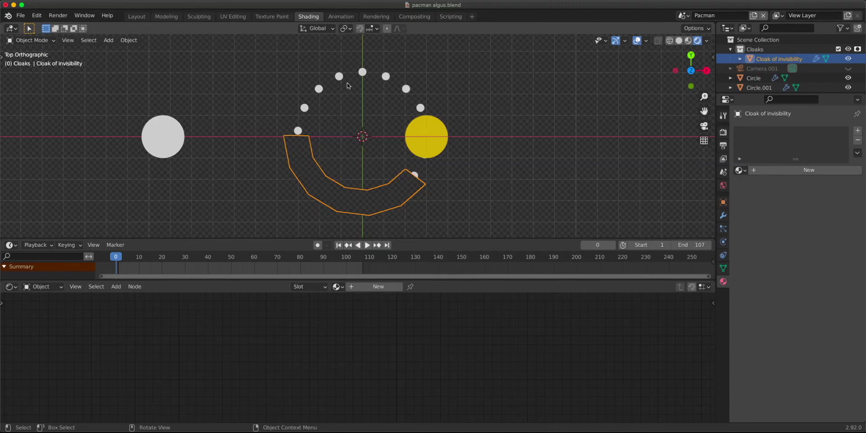
Step: Bring up the cloak's geometry node tree and move the Add and Truncate nodes side by side, closer to Combine XYZ
key(shift+F3)
scroll(417, 368, up, 3)
middle_drag(418, 368, 316, 355)
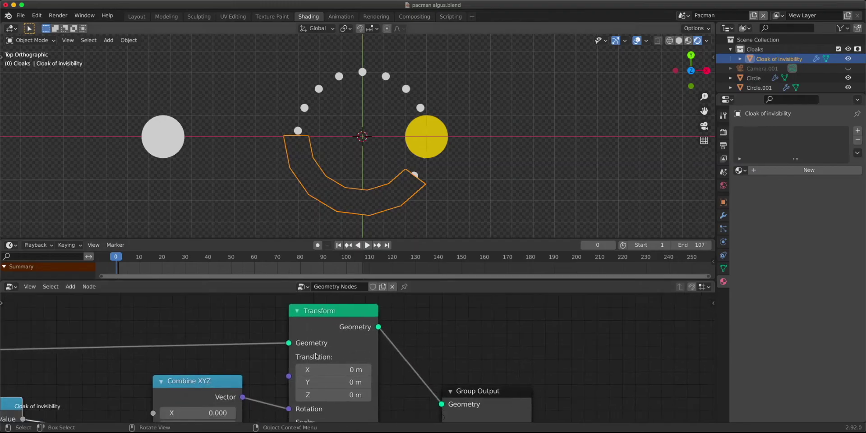
scroll(316, 356, down, 3)
scroll(356, 357, up, 4)
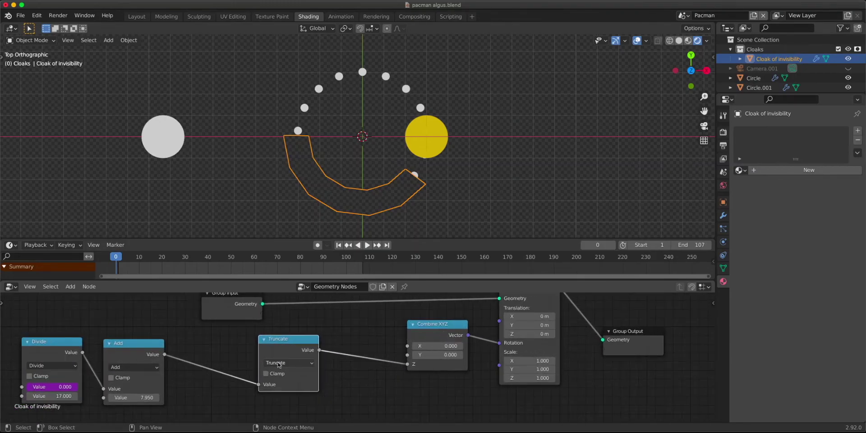
drag(288, 348, 260, 360)
drag(435, 333, 424, 334)
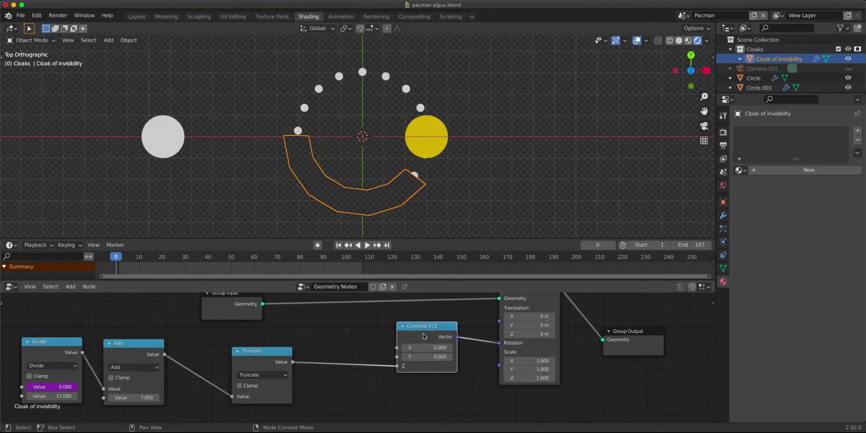
drag(133, 350, 195, 355)
drag(253, 351, 318, 346)
drag(213, 353, 247, 351)
drag(314, 351, 289, 349)
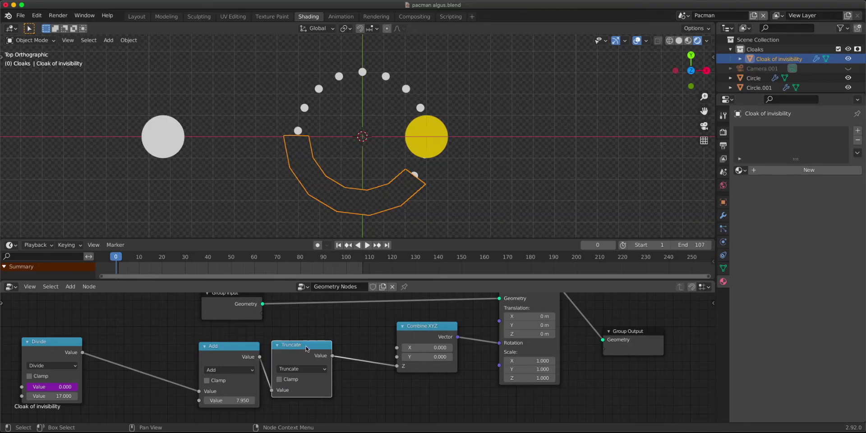
Step: Rotate the cloak about -593° around global Z so it covers Pac-Man and ends at the topmost dot
key(r)
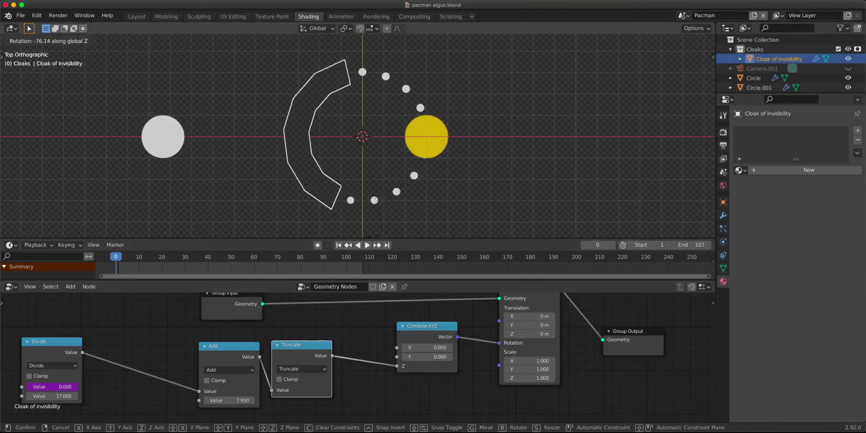
click(342, 98)
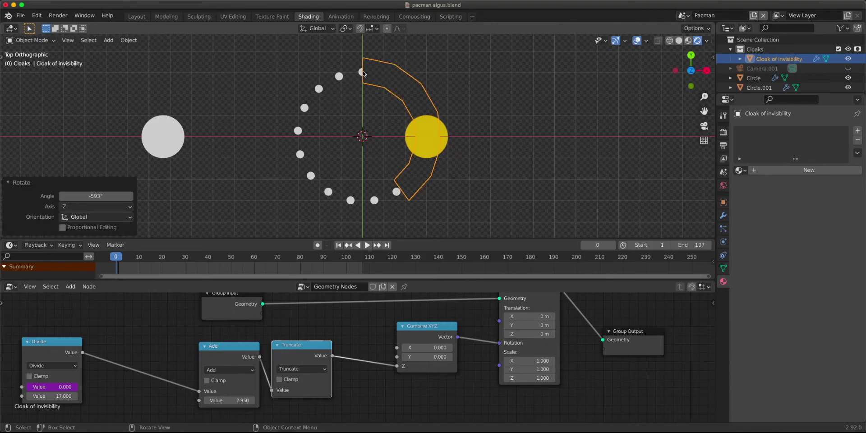
middle_drag(327, 372, 346, 349)
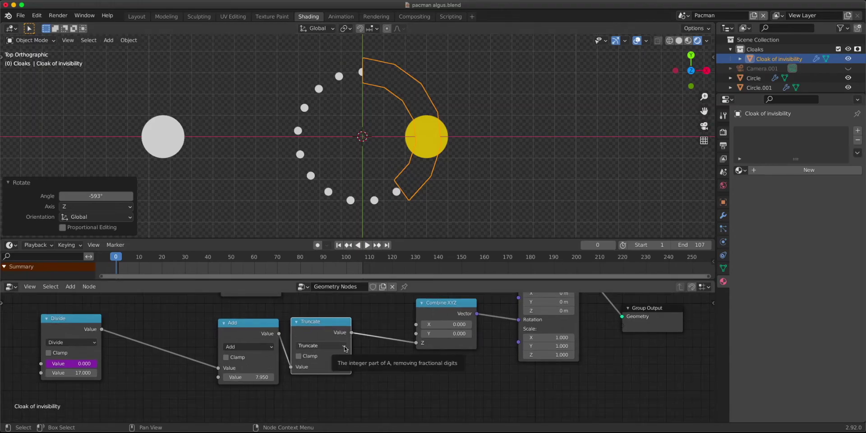
Step: Calculate 17/6.283 in the macOS Spotlight search and return to the node tree
key(super+space)
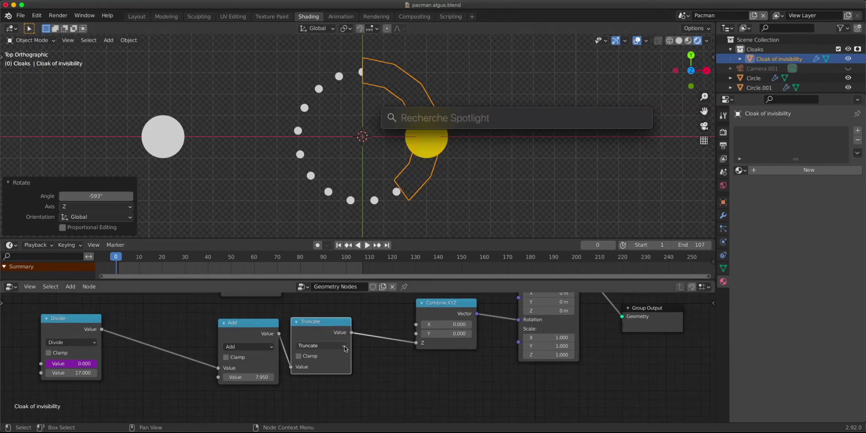
text(17/)
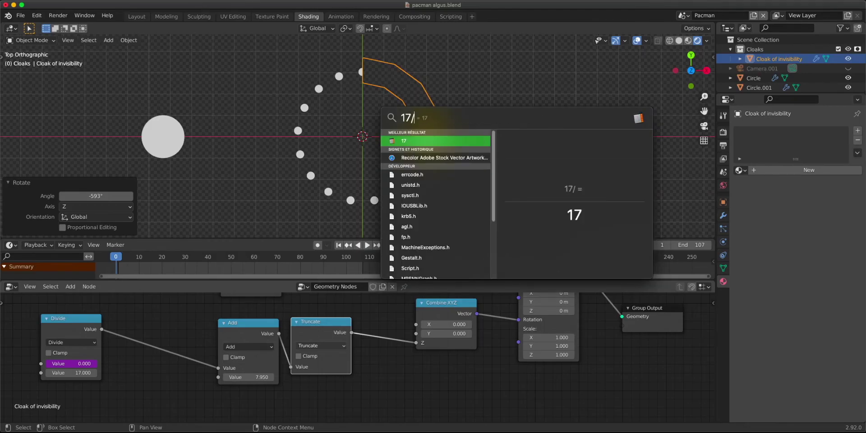
text(6.283)
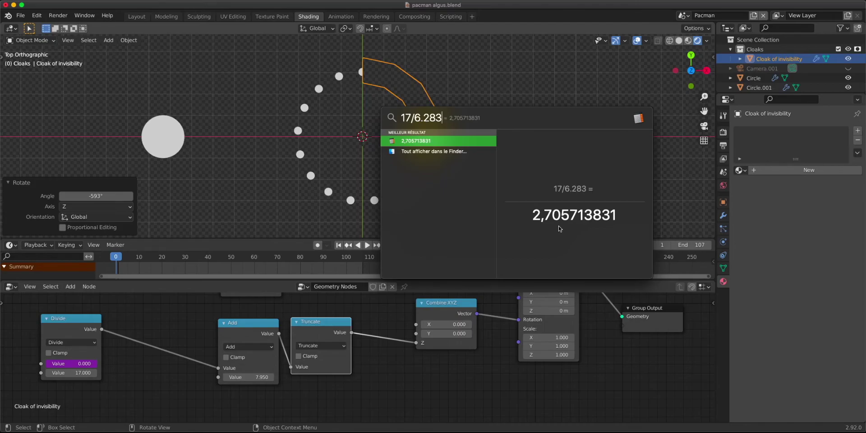
click(368, 374)
Step: Move the Add node close to the Divide node and play back the cloak's rotation briefly
drag(246, 336, 167, 332)
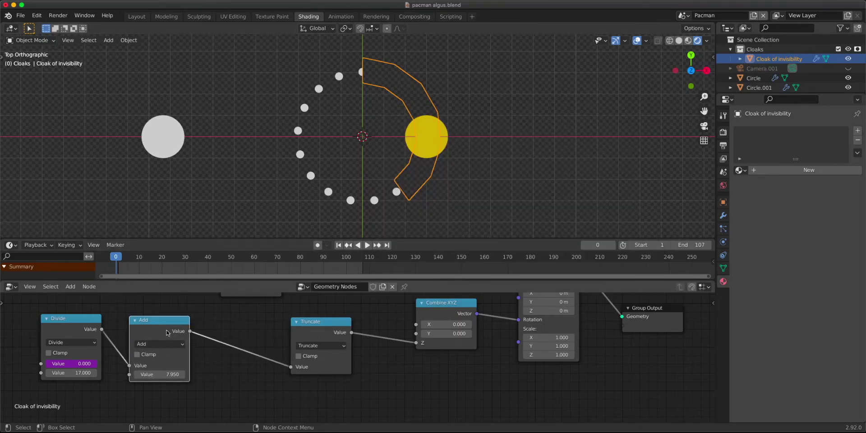
scroll(167, 332, up, 2)
key(space)
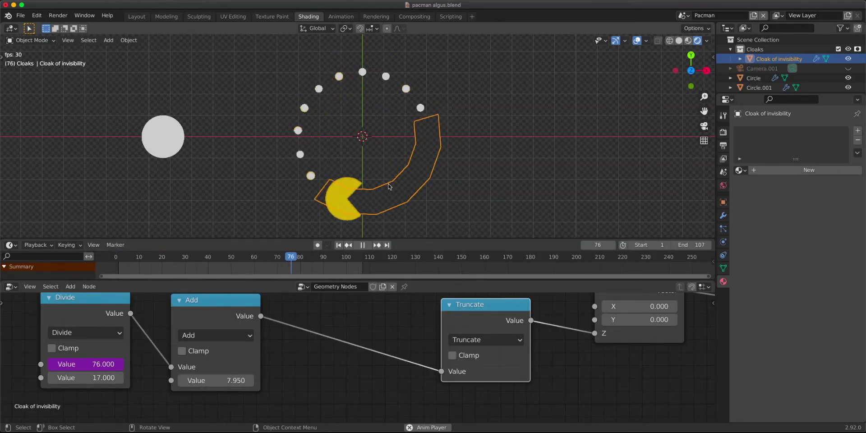
key(space)
Step: Insert a duplicate of the Truncate node between Add and Truncate, change it to Multiply and set its value to 17/6.283
key(shift+d)
click(389, 332)
click(425, 347)
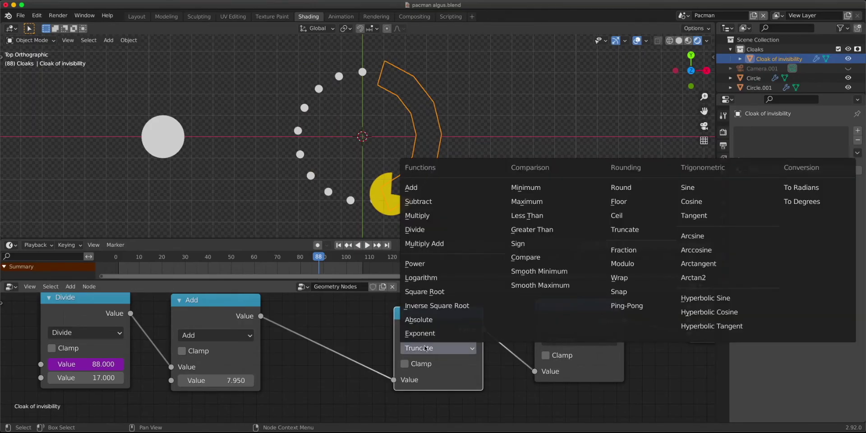
click(428, 217)
middle_drag(459, 395, 406, 368)
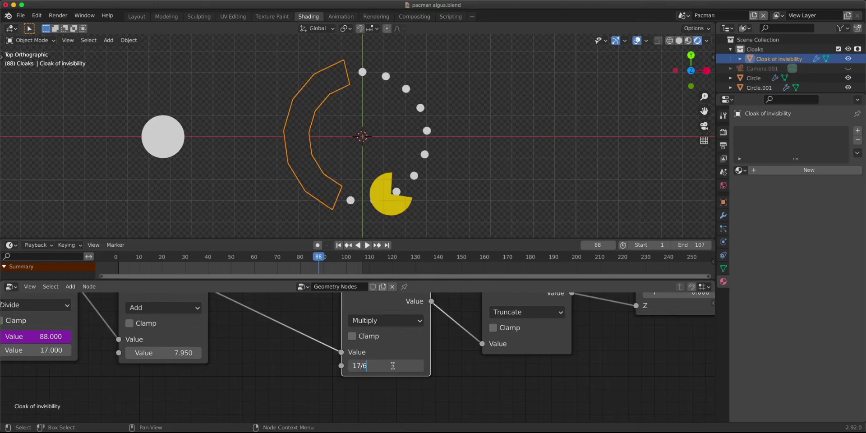
text(3)
key(Return)
Step: Insert a copy of the Multiply node between Truncate and Combine XYZ, change it to Divide and play back the animation
drag(305, 343, 290, 342)
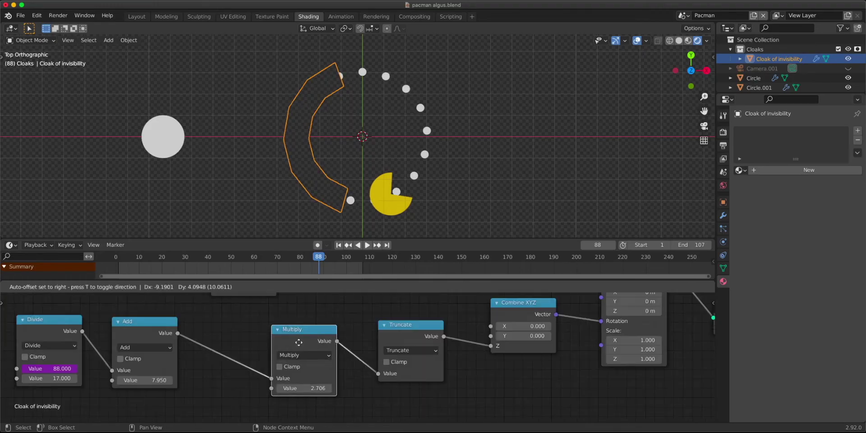
drag(391, 336, 348, 334)
key(shift+d)
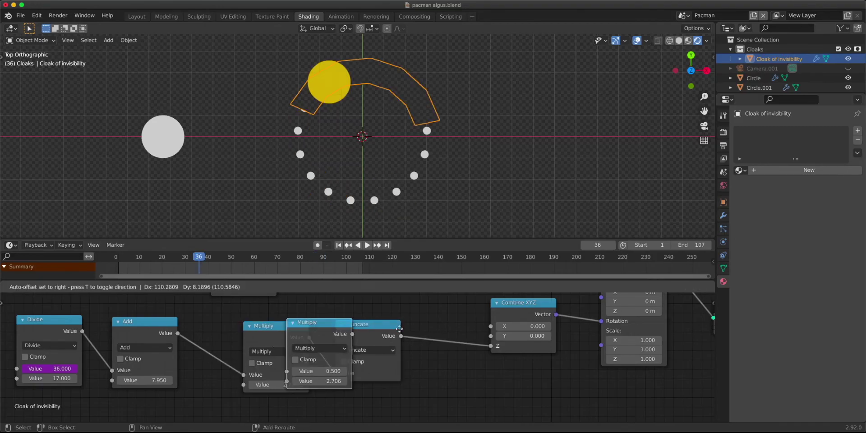
click(550, 321)
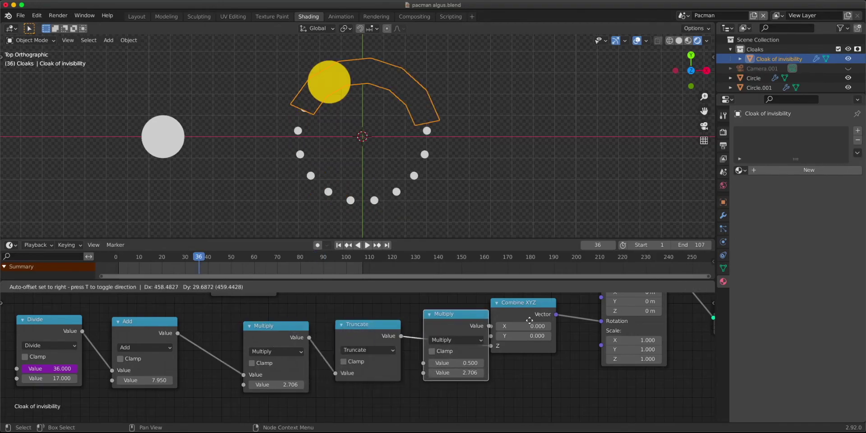
click(472, 340)
click(467, 253)
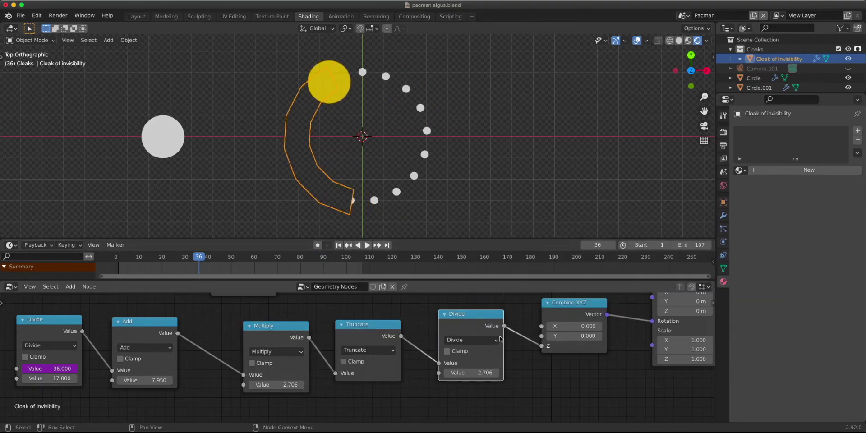
key(space)
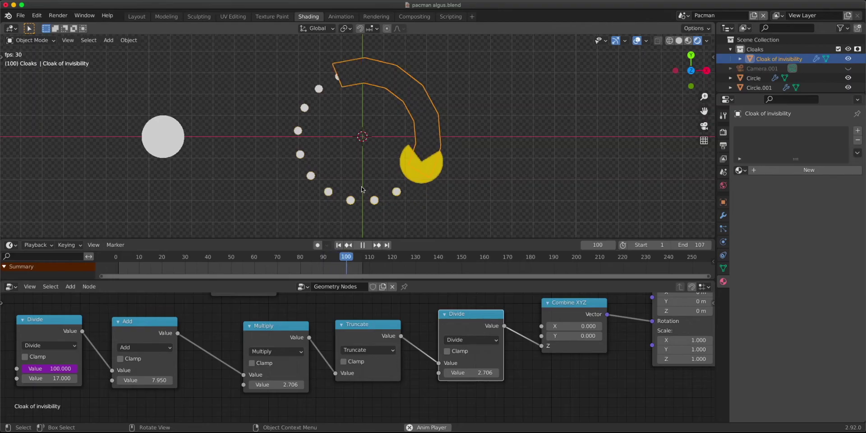
key(space)
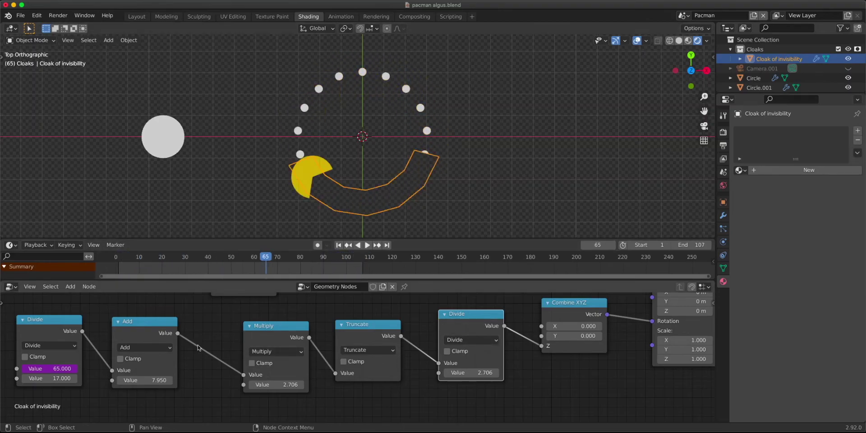
Step: Set the Add node's value to 16.05 and move the node between the last Divide and Combine XYZ
middle_drag(136, 341, 95, 345)
drag(95, 345, 108, 350)
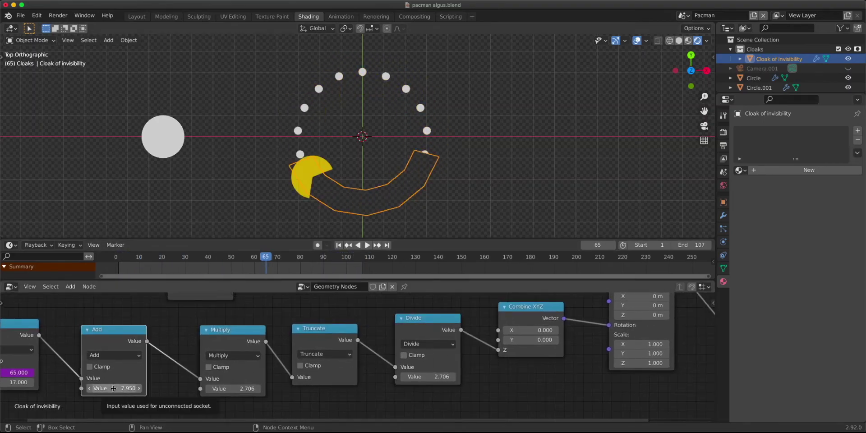
drag(114, 389, 149, 389)
drag(323, 337, 333, 339)
drag(126, 334, 485, 348)
scroll(485, 348, up, 2)
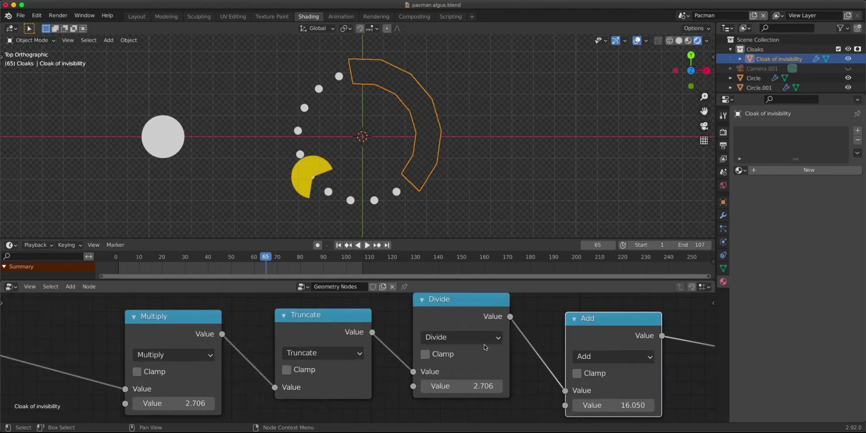
Step: Set the Add node's value to 11.97 and play back the animation to check which dots the cloak hides
middle_drag(484, 347, 420, 343)
scroll(373, 180, up, 3)
key(space)
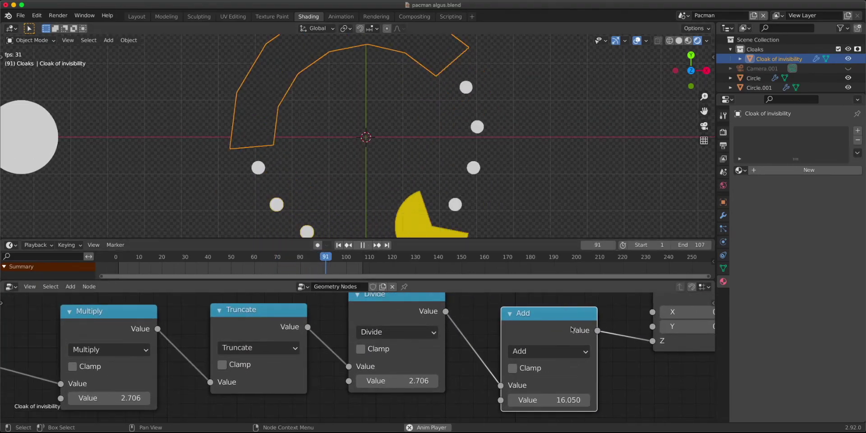
key(space)
drag(555, 400, 518, 400)
scroll(497, 171, down, 3)
key(space)
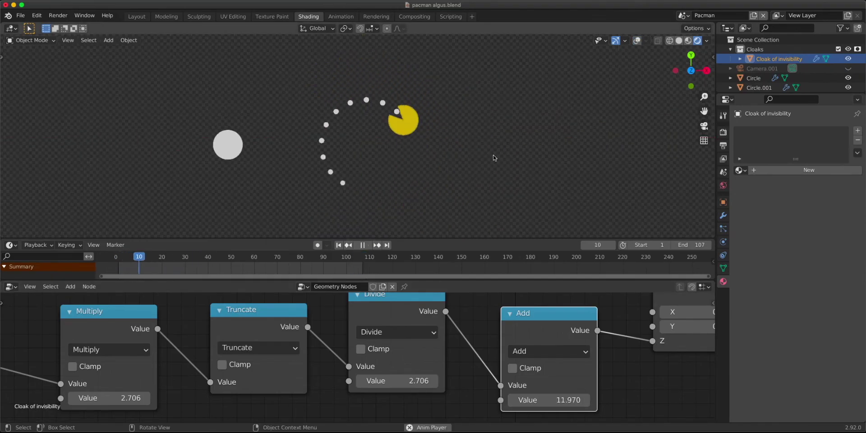
scroll(449, 168, up, 2)
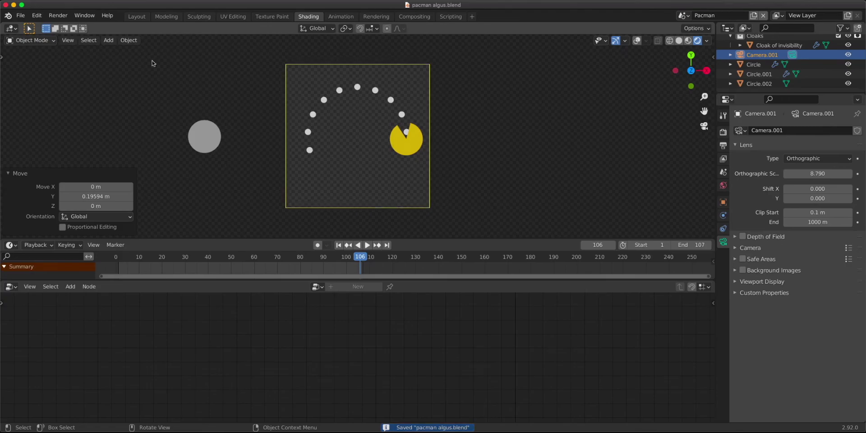
Step: Render the current frame as an image and close the render window
click(58, 15)
click(69, 26)
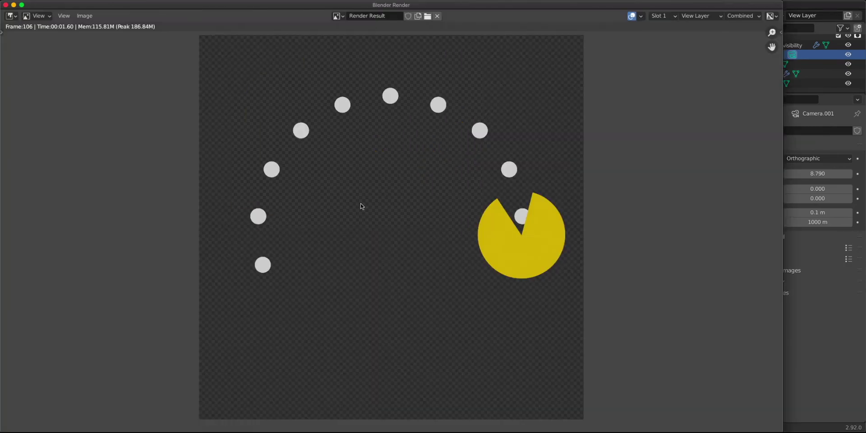
click(6, 4)
Step: Enable nodes in the Compositing workspace and move the Render Layers node well away from Composite
click(414, 17)
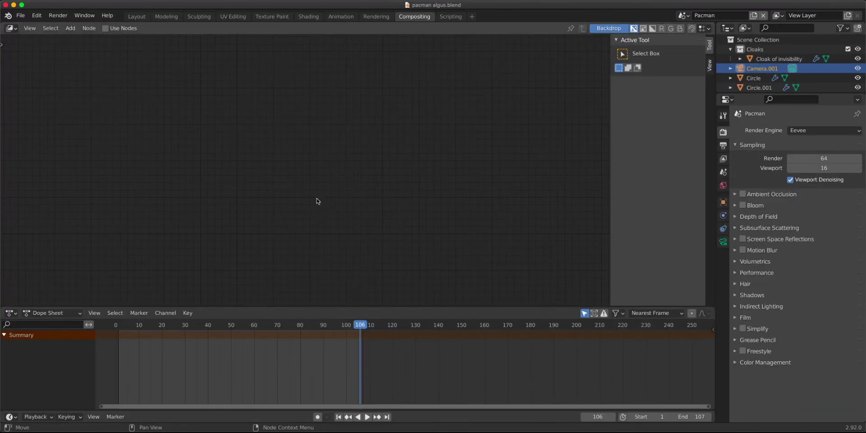
click(105, 28)
drag(275, 135, 184, 139)
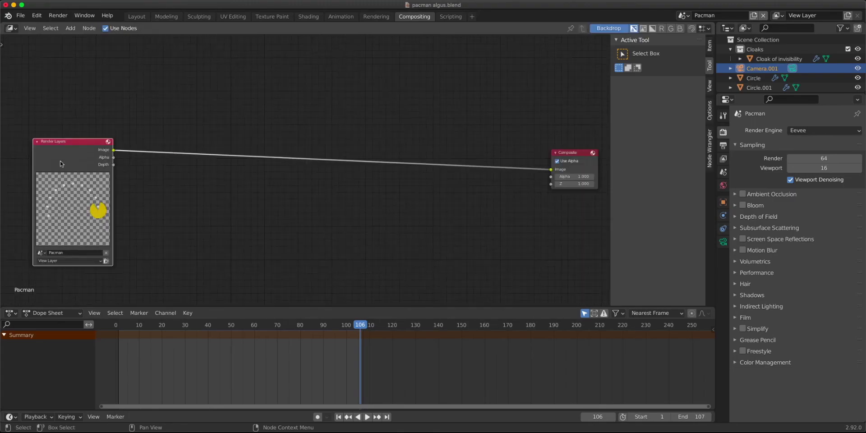
Step: Preview Render Layers through a Viewer node with a reduced backdrop, and move the Viewer next to Composite
ctrl+shift+click(60, 164)
scroll(318, 158, down, 2)
key(v)
key(v)
key(v)
key(v)
key(v)
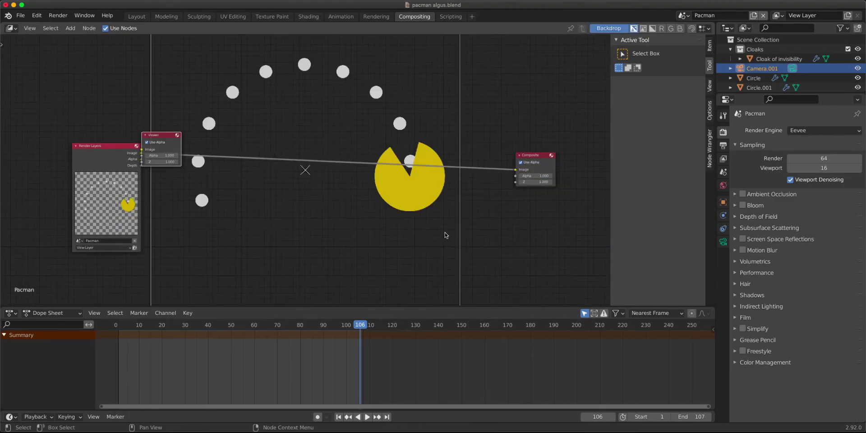
middle_drag(419, 215, 421, 238)
drag(165, 159, 552, 150)
scroll(207, 206, up, 1)
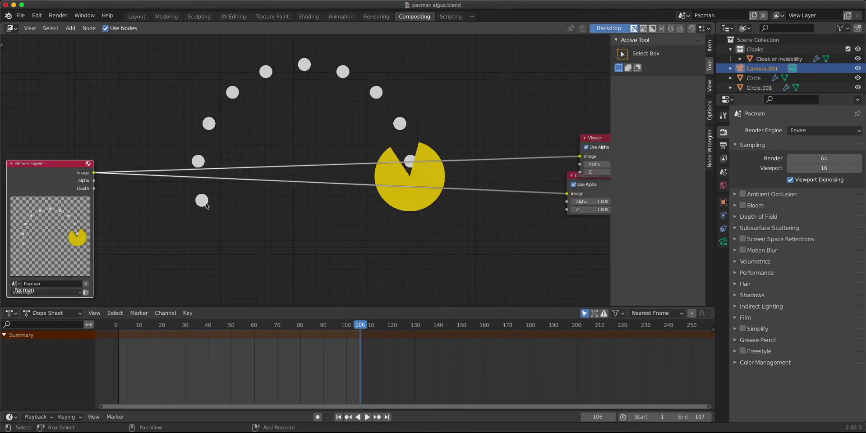
Step: Insert a Transform node between Render Layers and Viewer and set its scale to 0.2
key(shift+a)
click(205, 204)
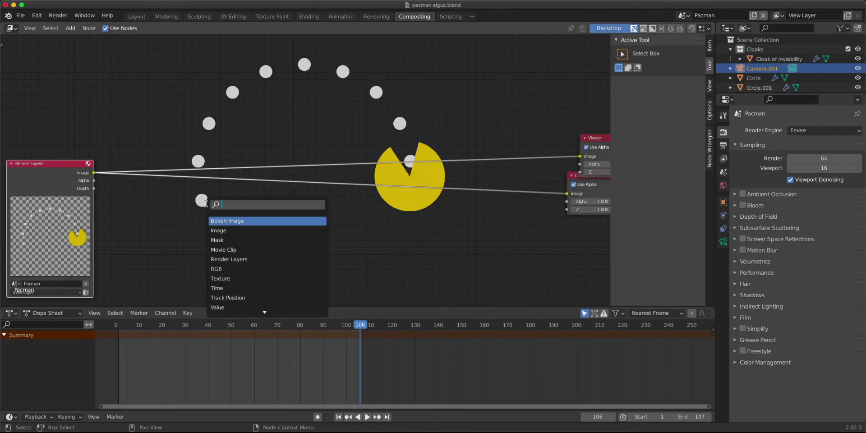
text(tran)
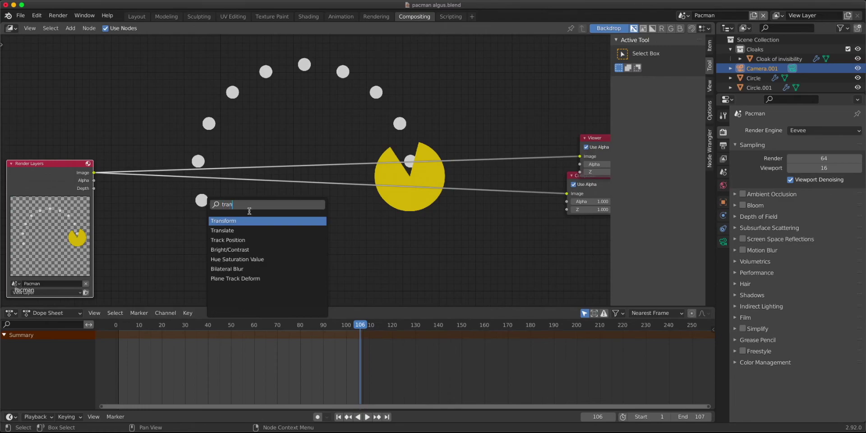
click(247, 220)
click(215, 212)
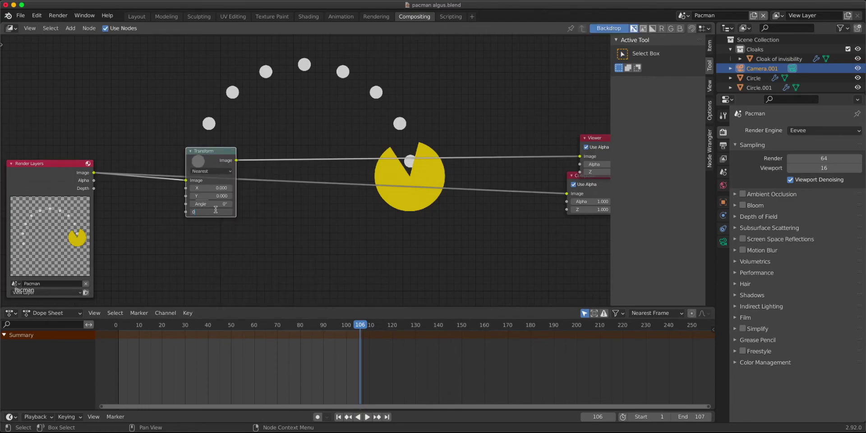
key(Return)
Step: Duplicate the Transform node onto the link before the Viewer and set the copy's scale to 5
drag(209, 159, 207, 158)
key(shift+d)
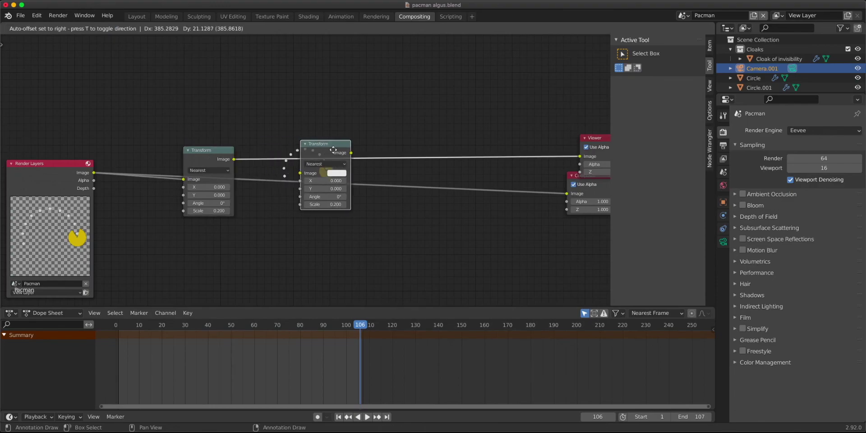
click(333, 151)
click(332, 207)
text(5)
key(Return)
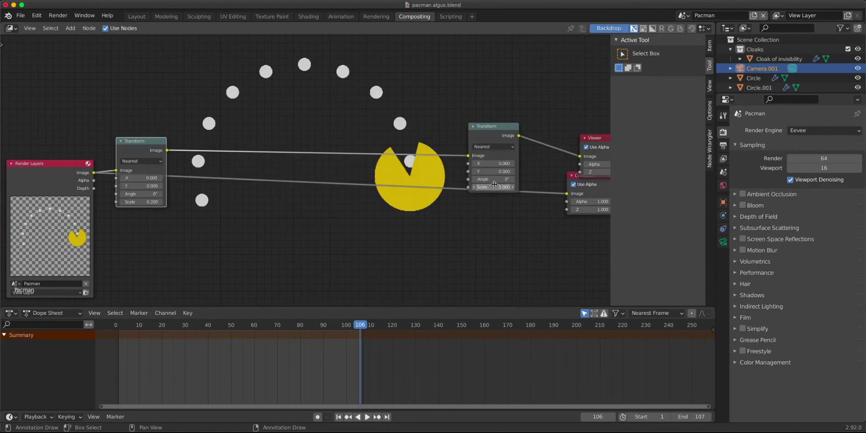
drag(140, 150, 142, 147)
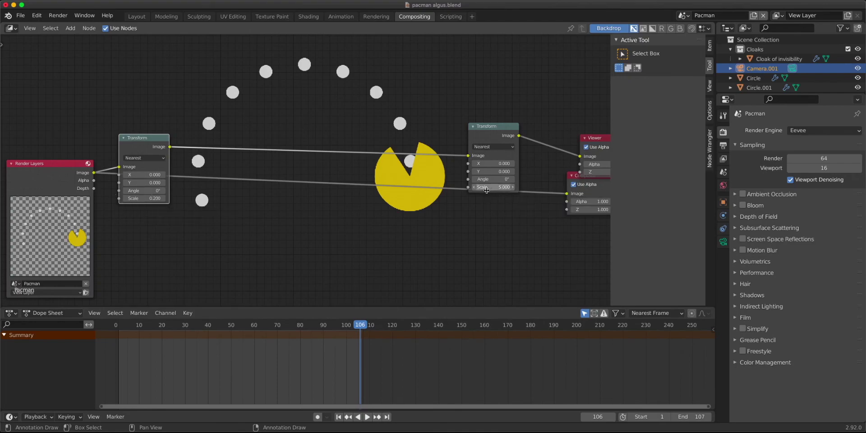
mouse_move(146, 142)
mouse_down()
mouse_move(153, 140)
mouse_move(143, 151)
mouse_up()
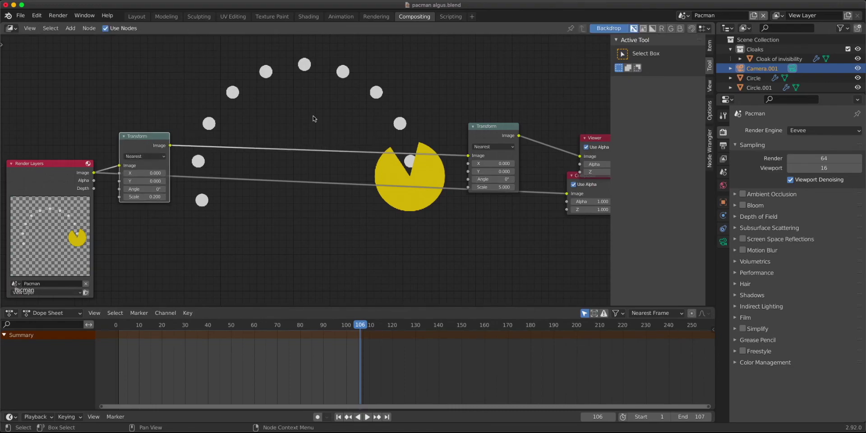
drag(145, 147, 150, 146)
mouse_move(34, 191)
mouse_down()
mouse_move(24, 193)
mouse_move(39, 196)
mouse_up()
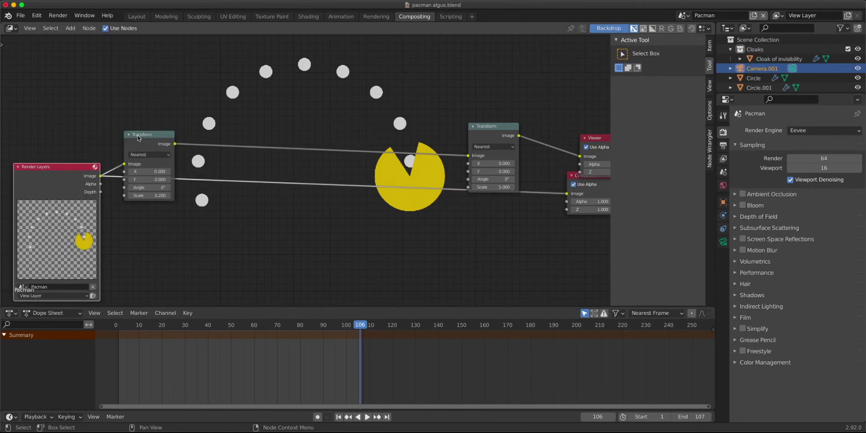
drag(138, 138, 151, 135)
drag(38, 196, 35, 202)
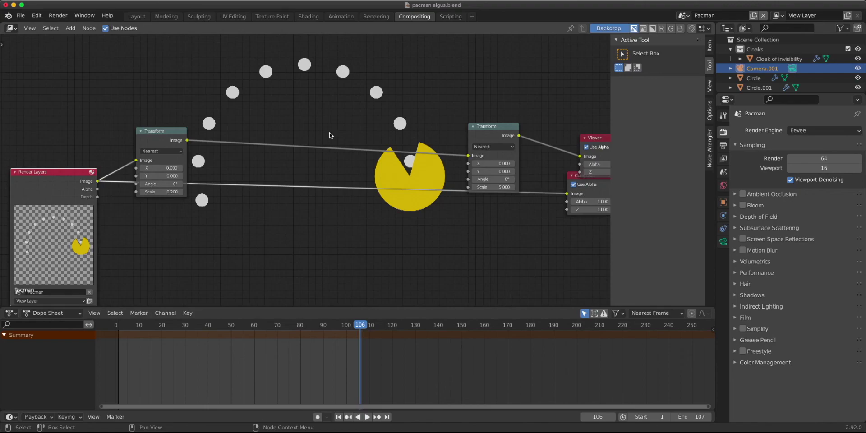
drag(489, 132, 487, 126)
drag(156, 138, 157, 144)
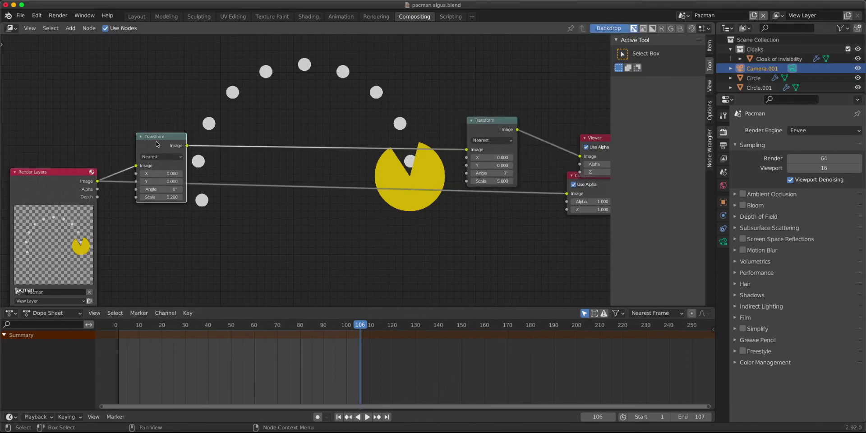
Step: Insert a Pixelate node between the two Transform nodes
key(shift+a)
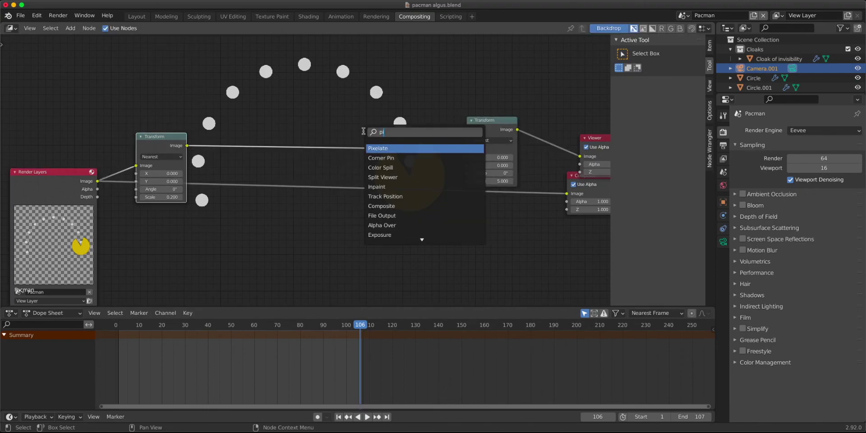
click(364, 131)
text(pixe)
key(Return)
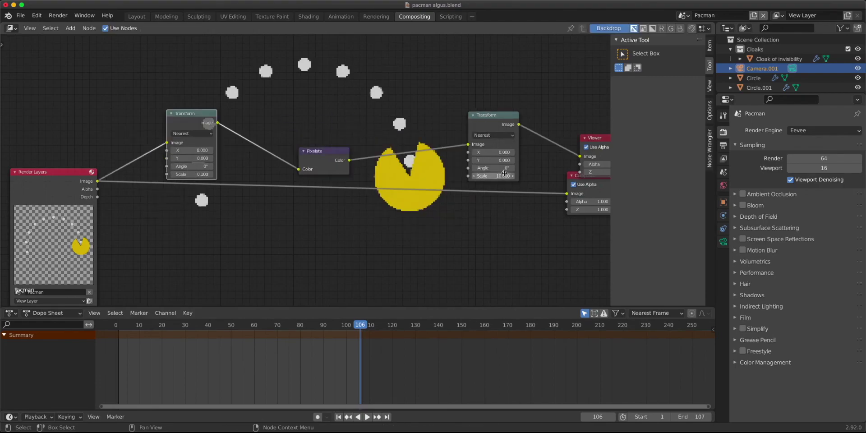
Step: Add a Value node set to 10 and link it to the Scale input of the Transform node after Pixelate
key(shift+a)
click(337, 232)
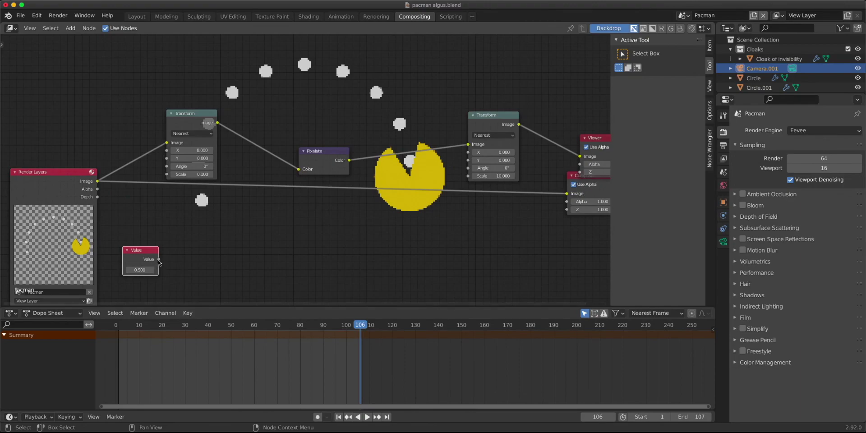
drag(159, 259, 167, 174)
drag(160, 260, 468, 176)
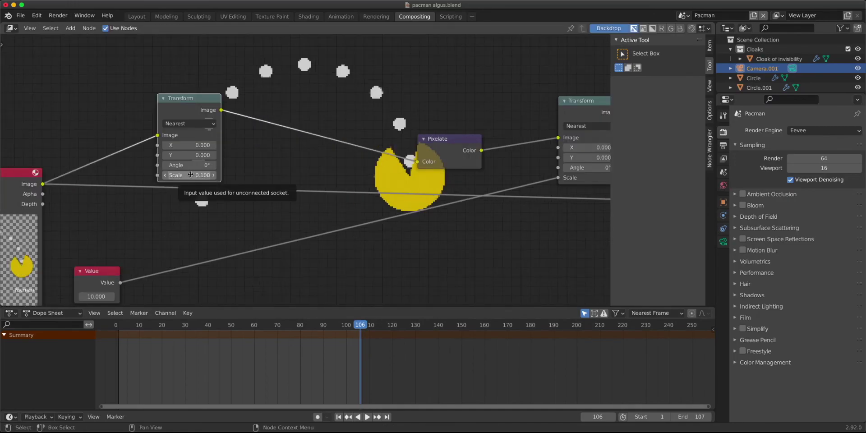
Step: Add a Math node set to Divide, dividing 1 by the Value node's output, and link its result to the first Transform node's Scale
scroll(190, 175, down, 1)
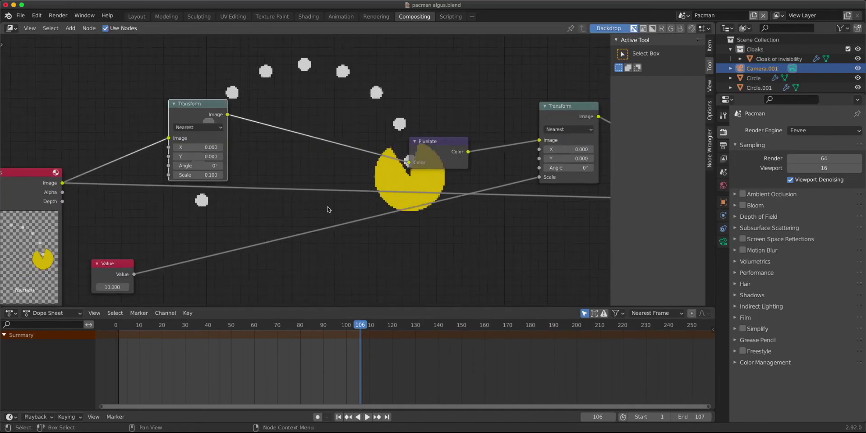
click(105, 270)
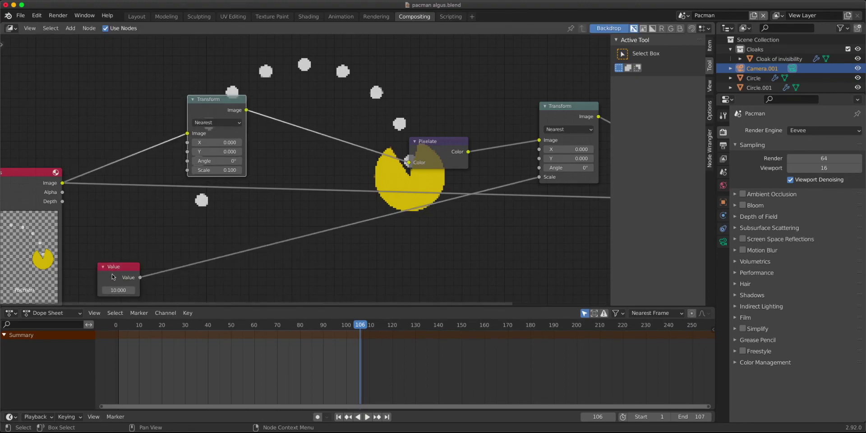
drag(113, 277, 109, 277)
key(shift+a)
click(202, 206)
text(mat)
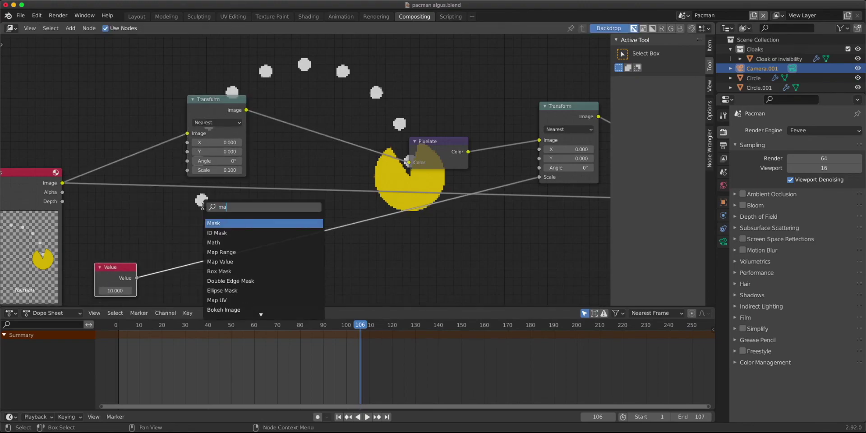
click(226, 223)
click(158, 210)
click(166, 220)
click(149, 271)
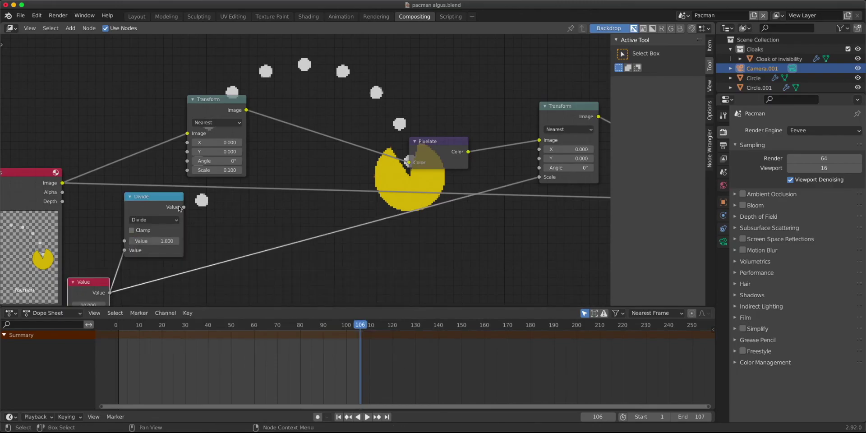
drag(183, 207, 187, 170)
key(Home)
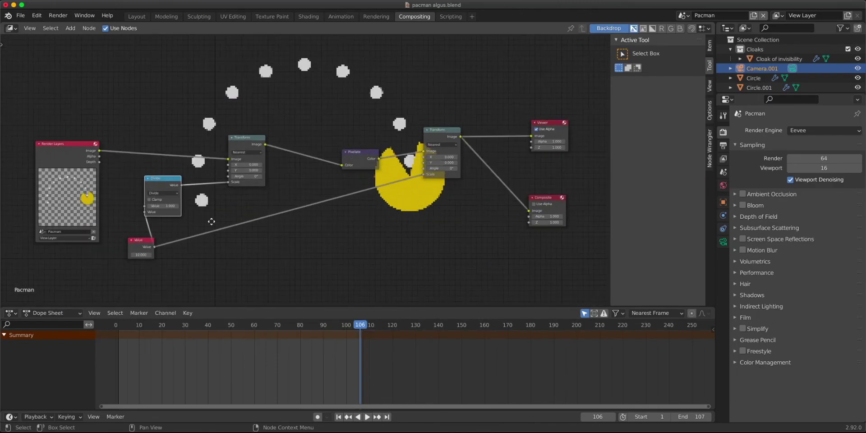